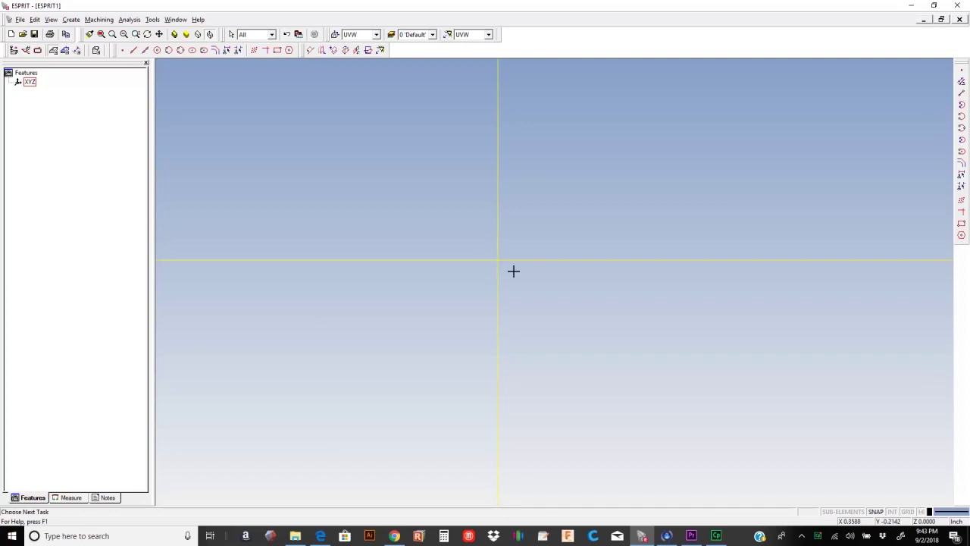
Step: Pan and zoom the view of the empty work area around the origin
middle_drag(507, 268, 490, 253)
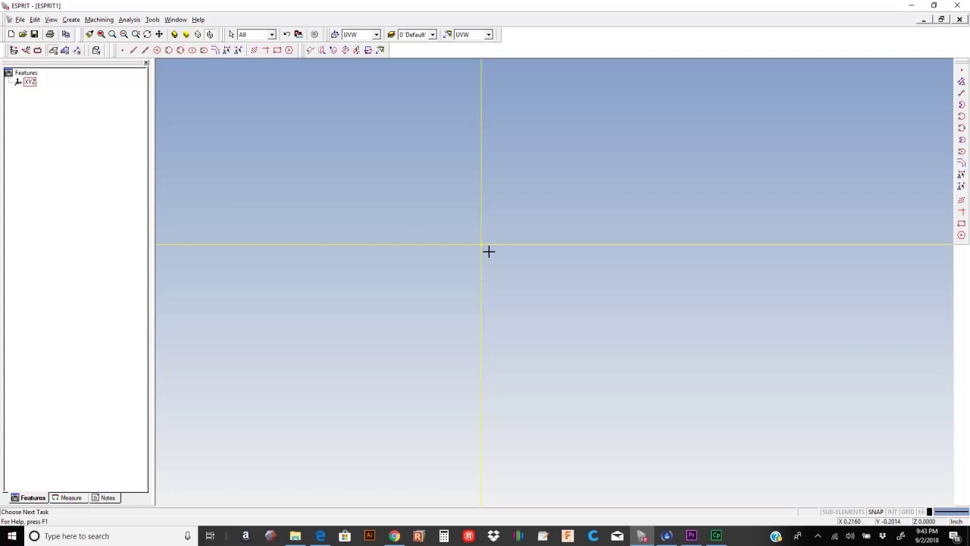
middle_drag(489, 252, 520, 225)
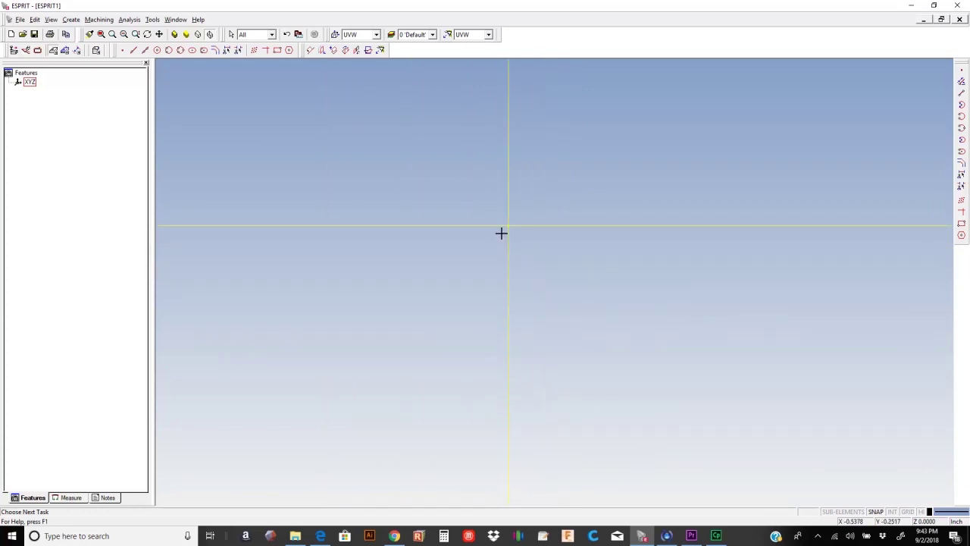
scroll(522, 232, up, 5)
scroll(523, 232, down, 10)
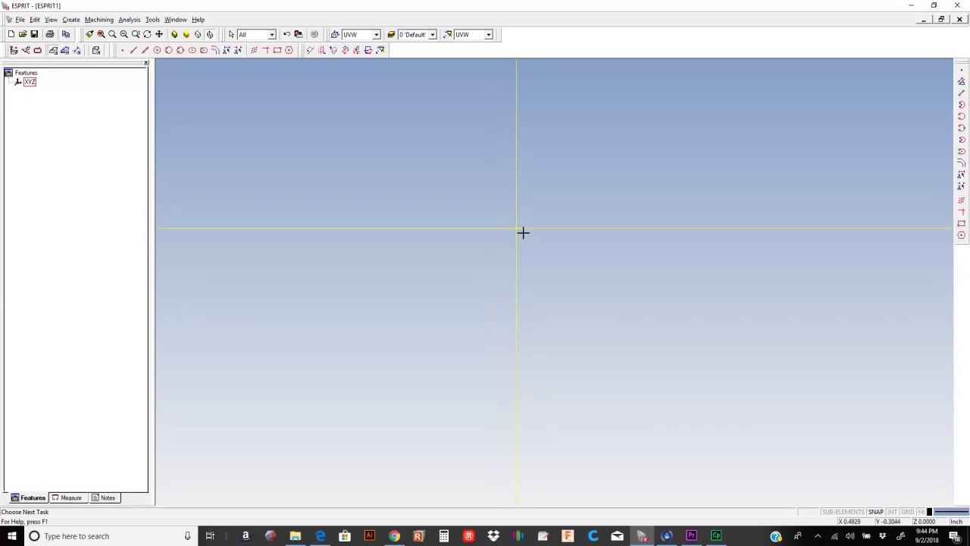
scroll(524, 238, up, 4)
scroll(526, 235, up, 5)
scroll(522, 262, down, 2)
scroll(521, 262, up, 2)
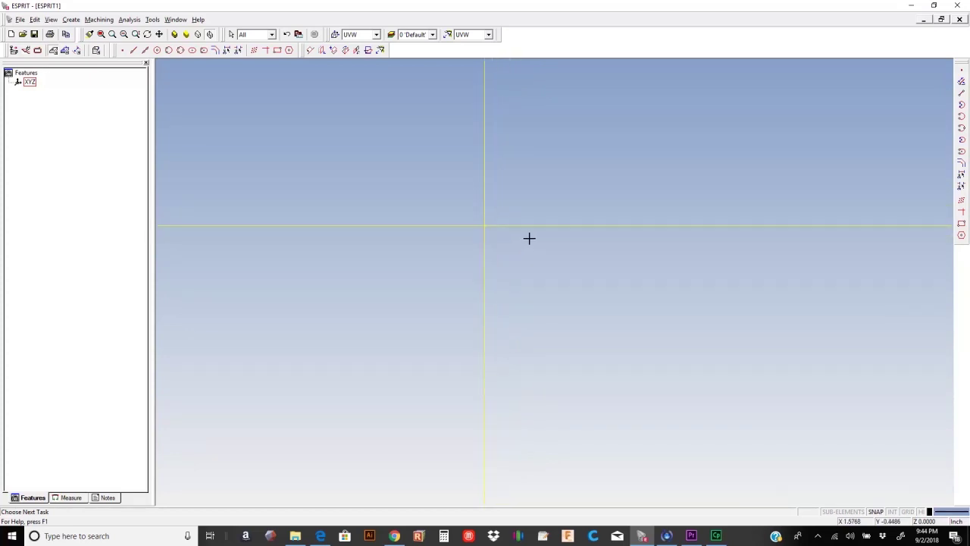
Step: Rotate the view freely in 3D about the origin, and set it to the Isometric view
middle_drag(571, 174, 424, 234)
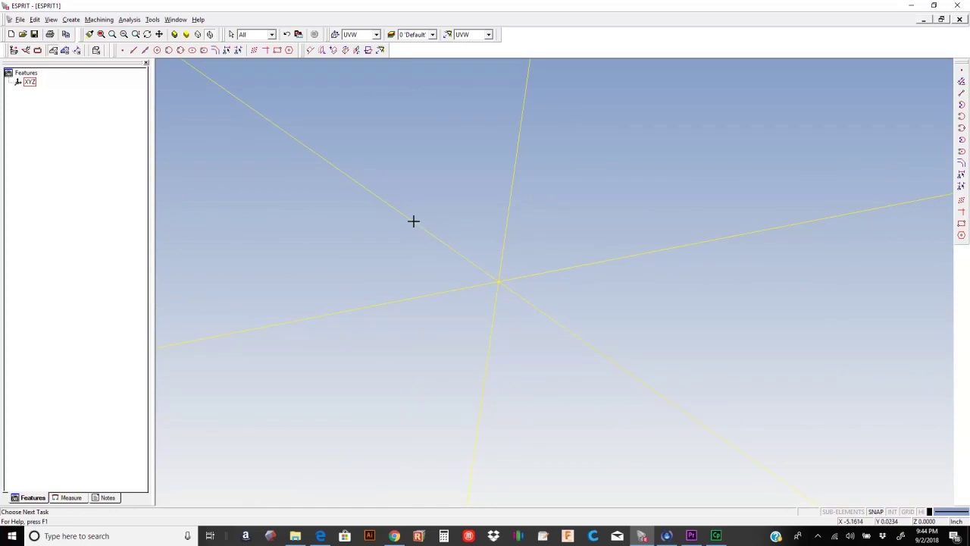
middle_drag(413, 219, 470, 253)
middle_drag(568, 217, 608, 241)
middle_drag(501, 167, 428, 227)
mouse_move(468, 266)
middle_down()
mouse_move(495, 249)
mouse_move(422, 280)
mouse_move(468, 261)
mouse_move(462, 220)
mouse_move(520, 258)
mouse_move(519, 288)
mouse_move(503, 257)
mouse_move(466, 271)
mouse_move(463, 243)
mouse_move(473, 260)
mouse_move(465, 277)
mouse_move(474, 242)
mouse_move(473, 258)
mouse_move(465, 252)
middle_up()
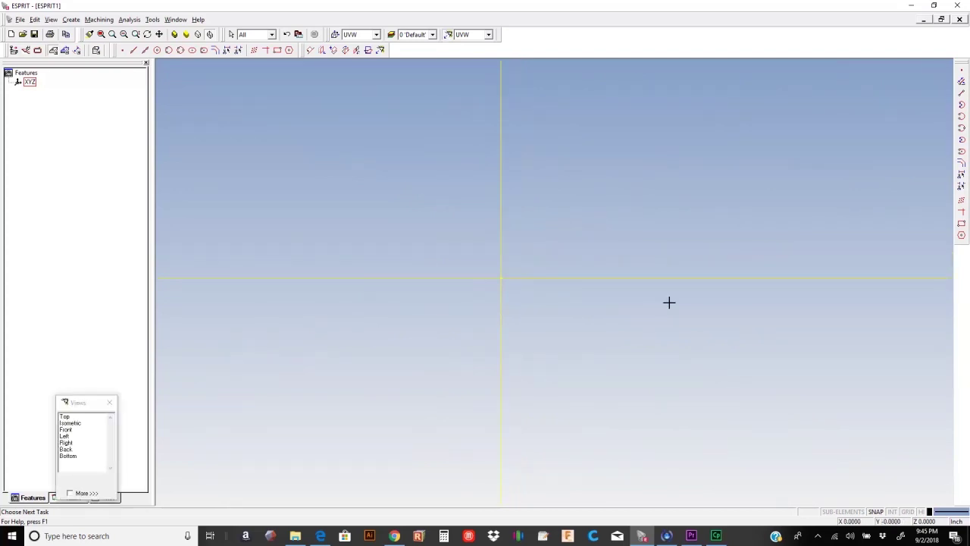
key(F8)
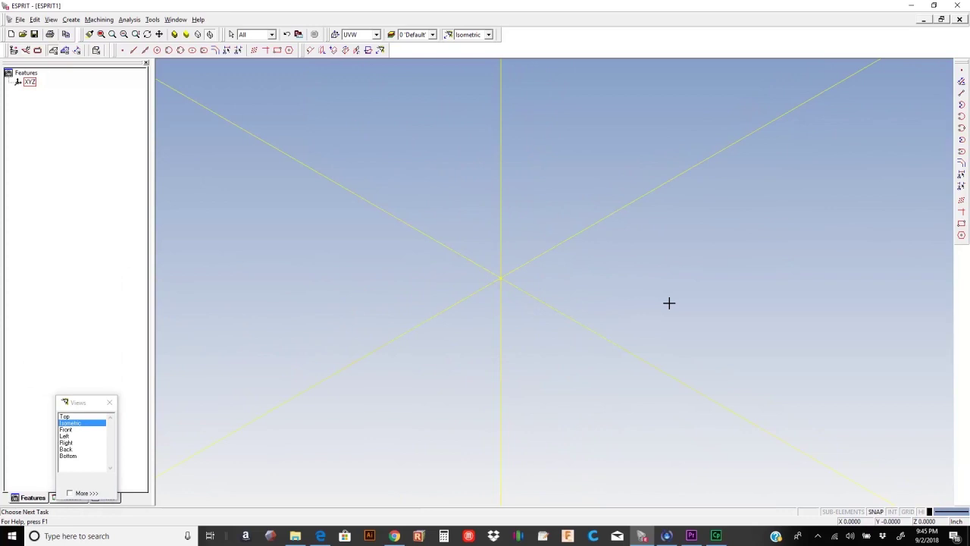
middle_drag(496, 254, 480, 233)
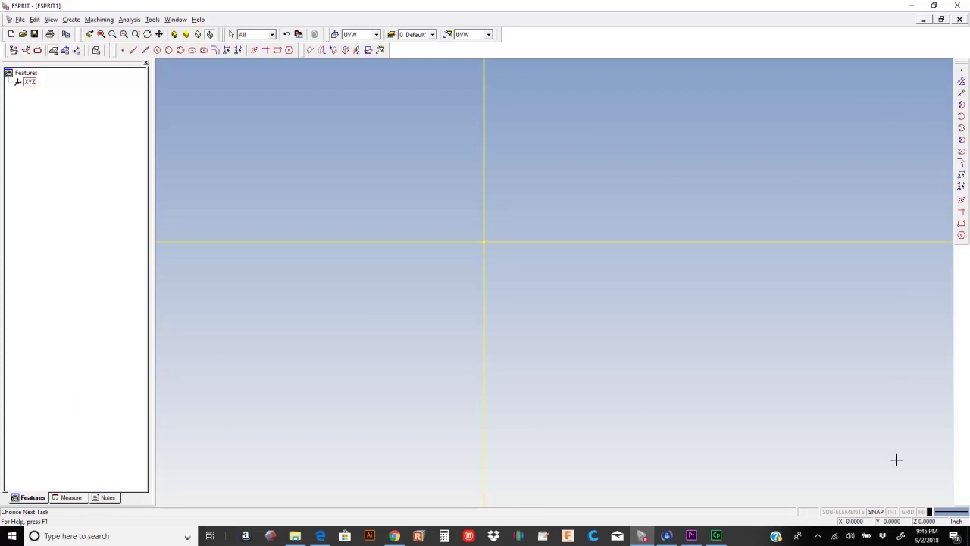
Step: Hide the feature tree and show it again
key(F2)
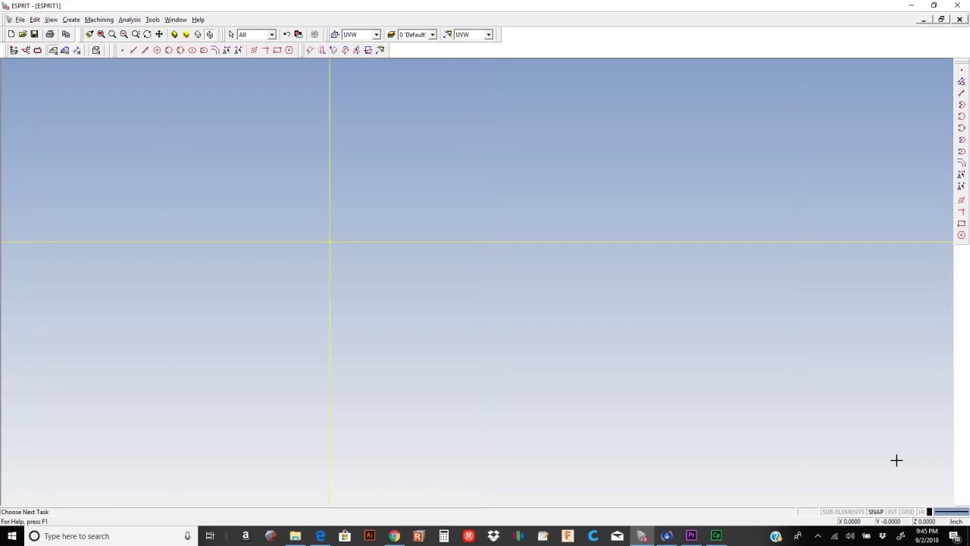
key(F2)
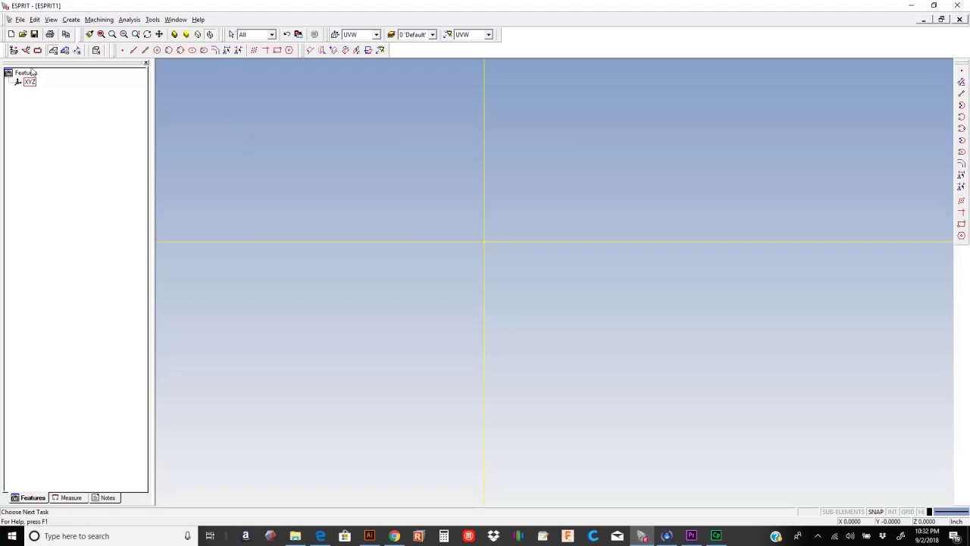
mouse_move(7, 52)
mouse_down()
mouse_move(34, 72)
mouse_move(277, 127)
mouse_move(274, 107)
mouse_move(11, 50)
mouse_up()
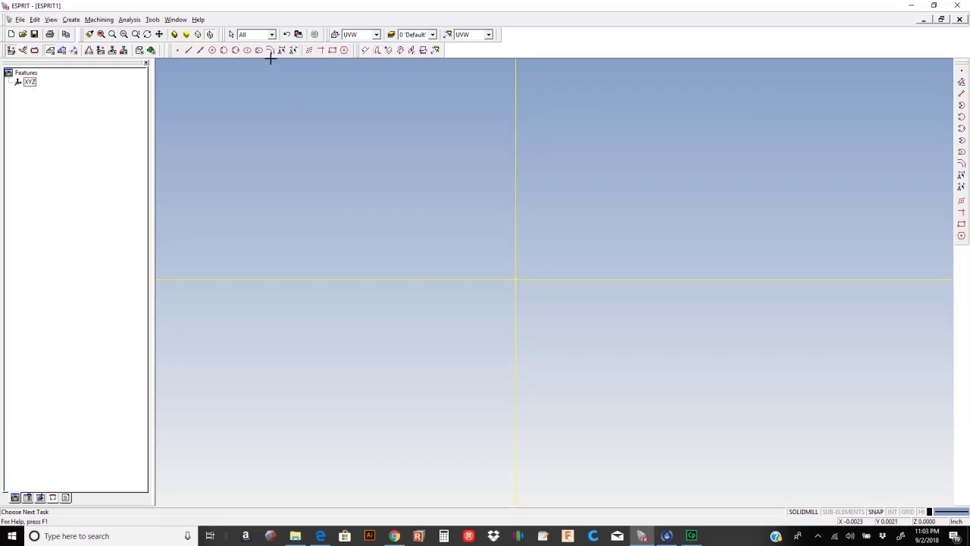
middle_drag(377, 165, 314, 139)
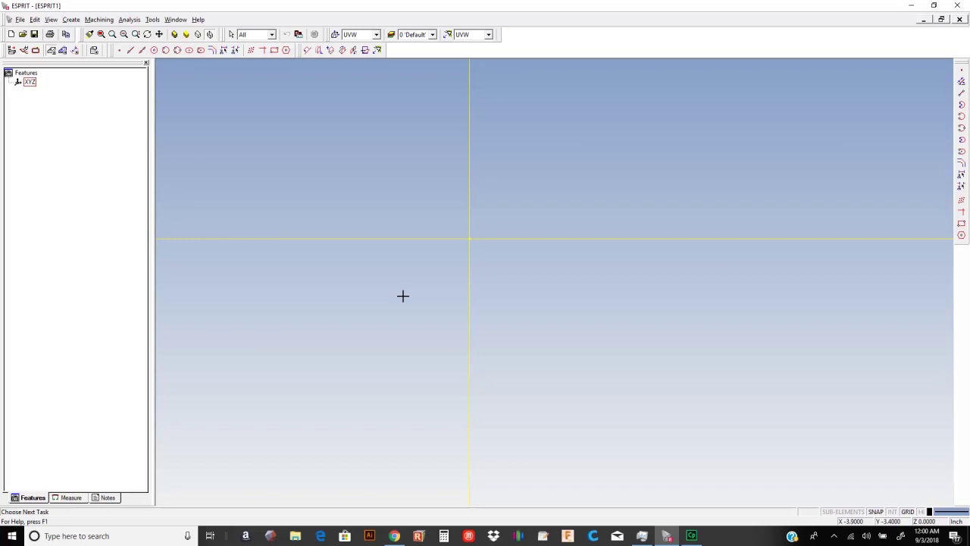
Step: Create an infinite line parallel to the vertical axis at a distance of 0
click(131, 50)
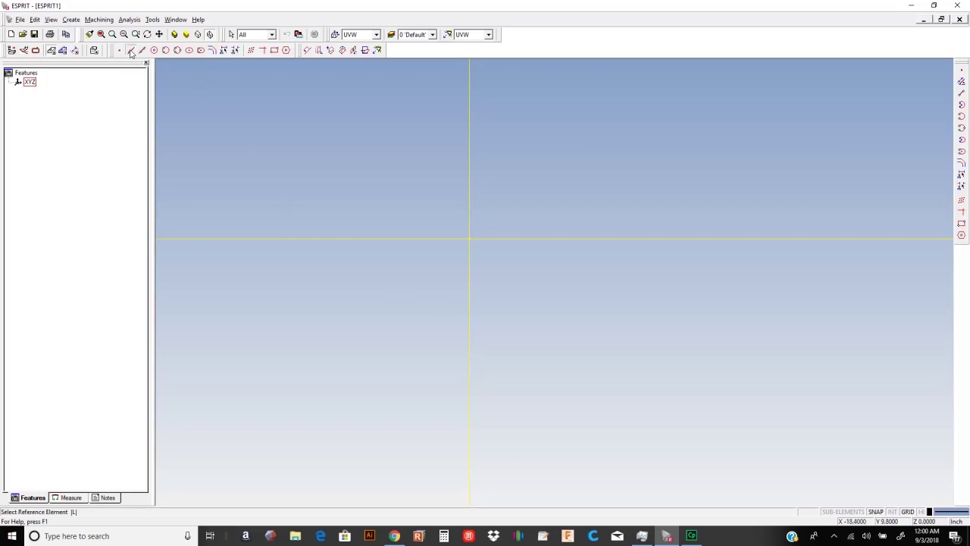
click(470, 212)
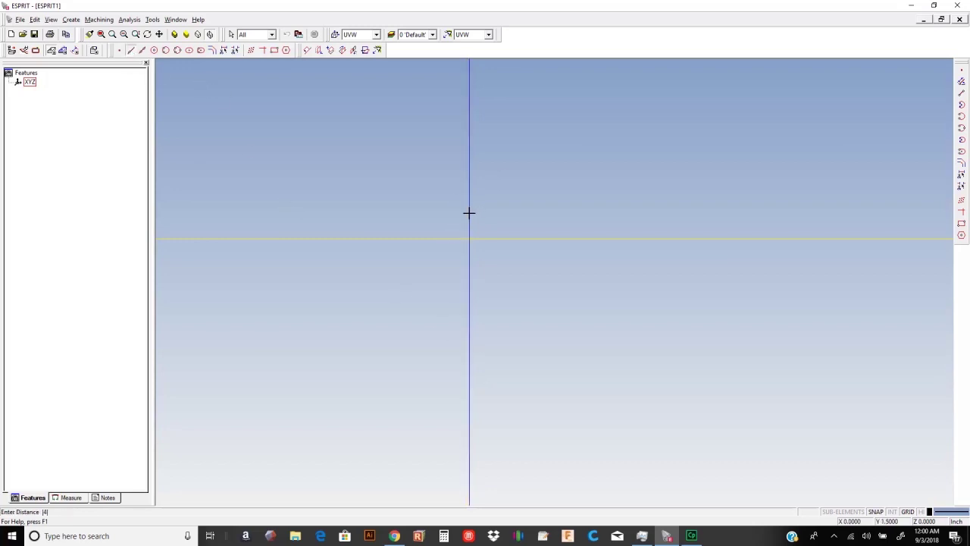
text(0)
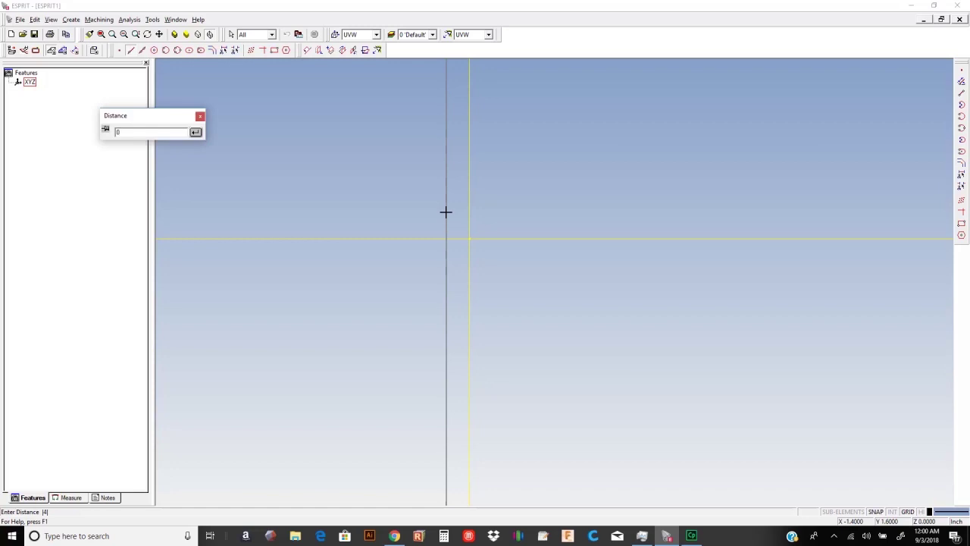
key(Return)
click(446, 211)
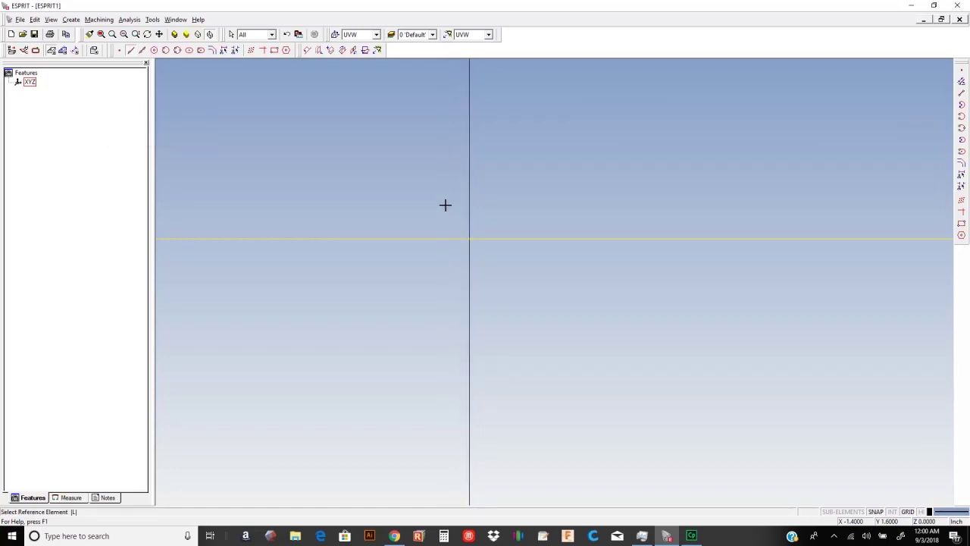
Step: Create a line parallel to the horizontal axis, offset 2 inches above it
click(426, 238)
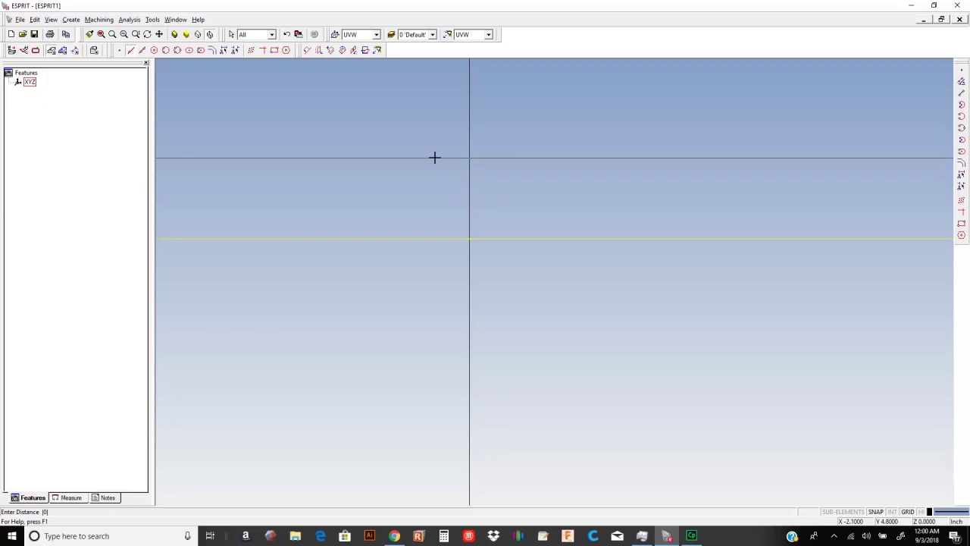
text(2)
key(Return)
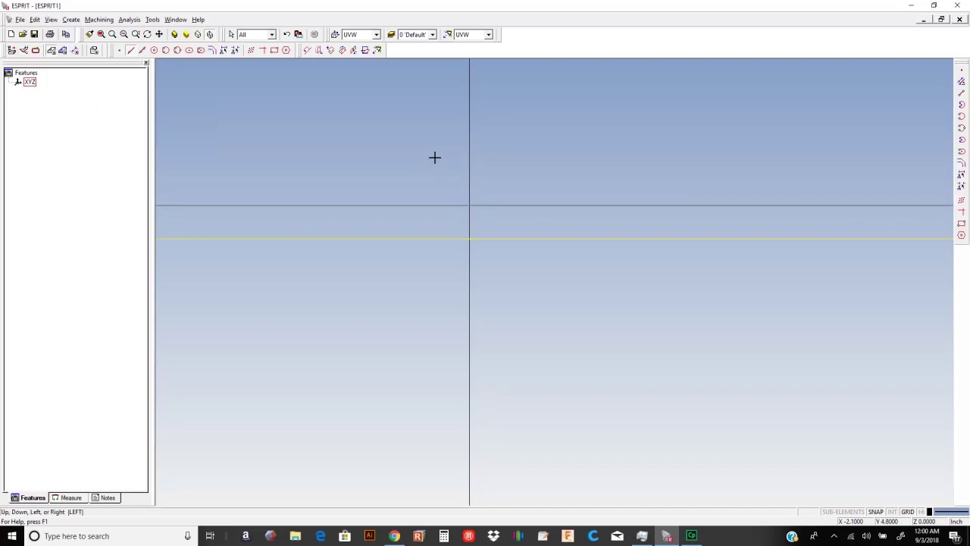
scroll(431, 194, up, 2)
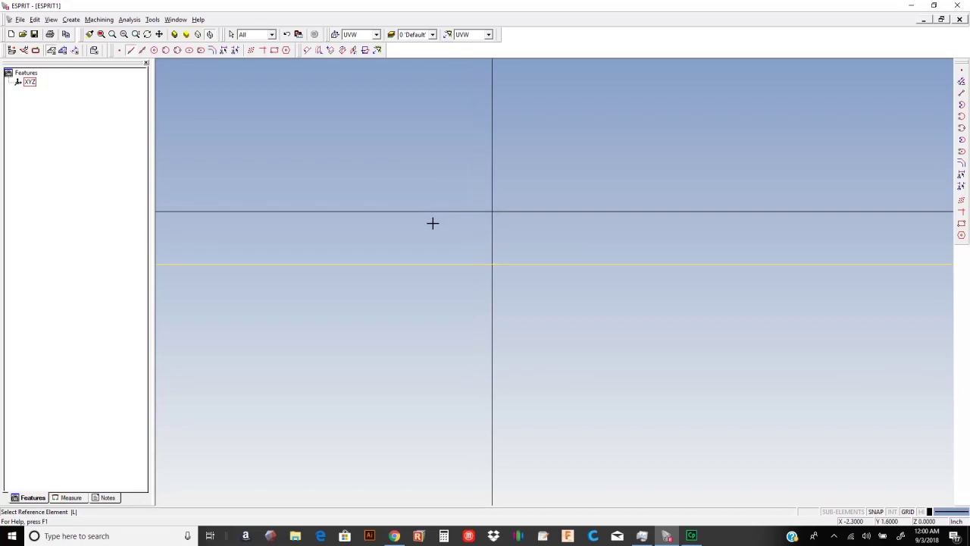
Step: Create a line parallel to the vertical line through the origin, offset 4 inches to its left
scroll(459, 222, up, 3)
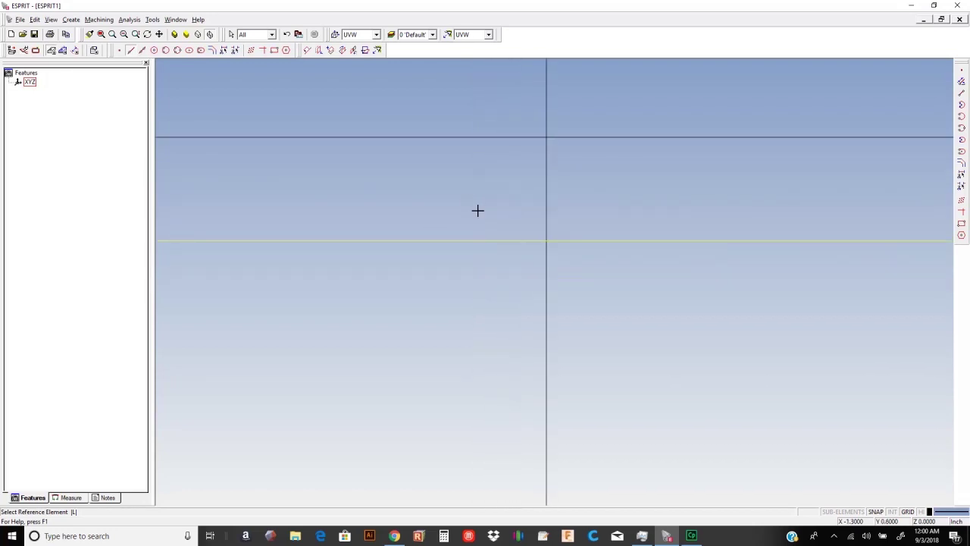
click(546, 169)
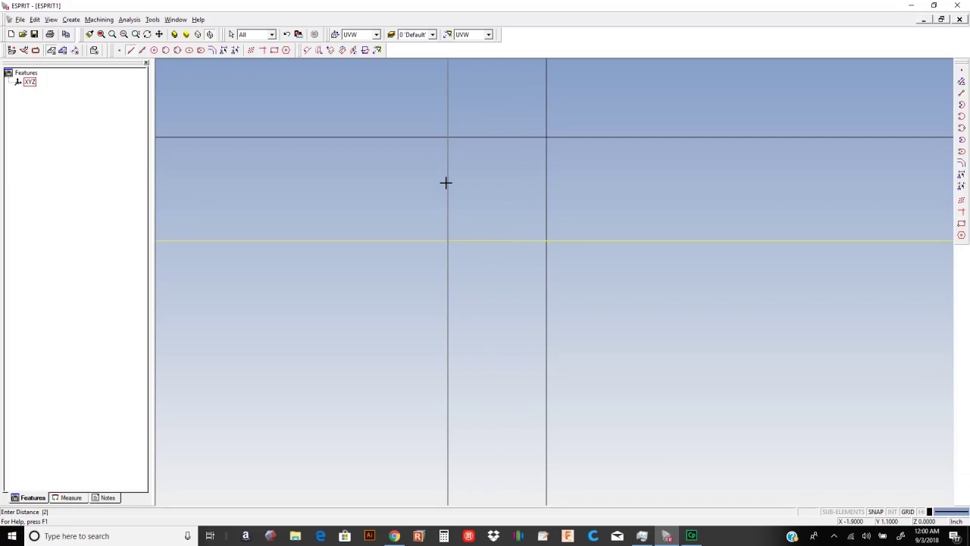
text(4)
key(Return)
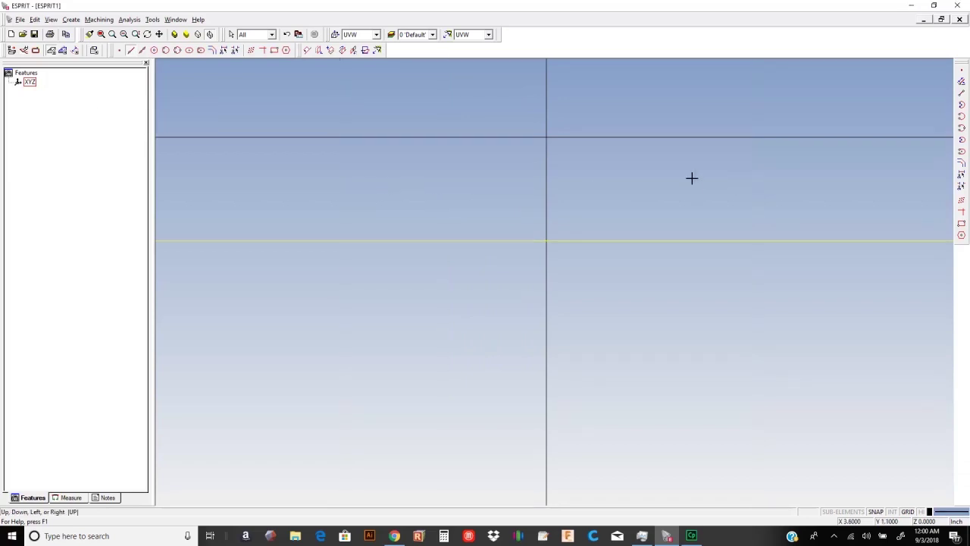
click(361, 181)
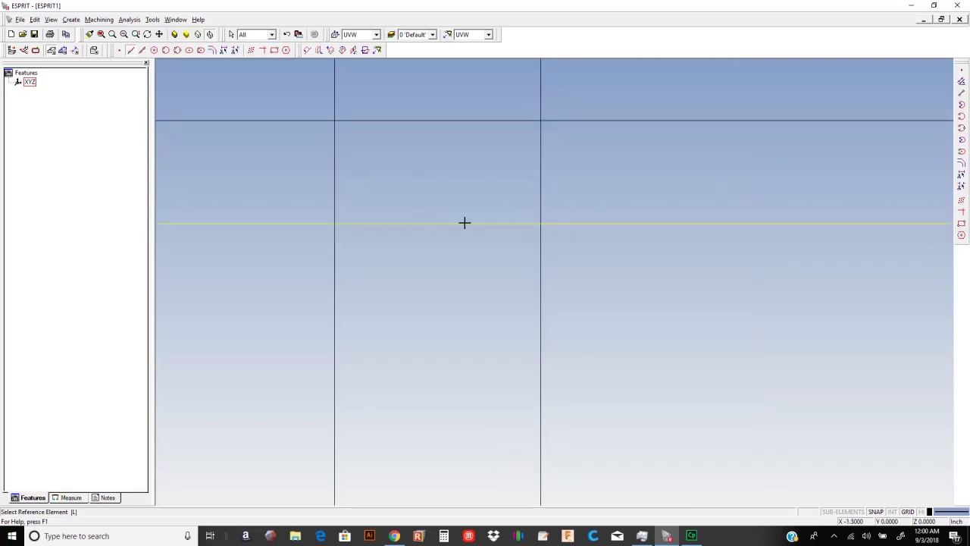
Step: Create a line parallel to the horizontal axis at a distance of 0
click(465, 222)
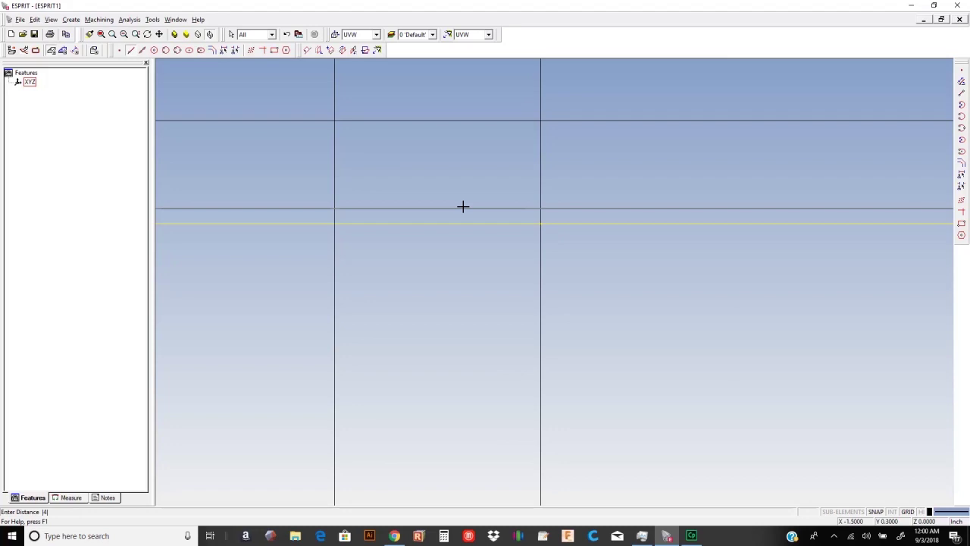
text(.5)
key(Return)
click(464, 207)
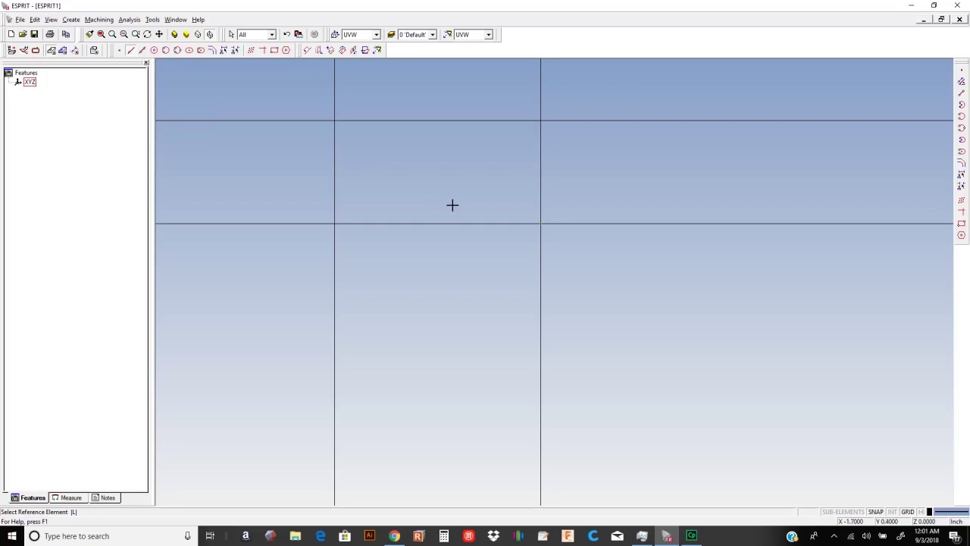
Step: Create a line parallel to the horizontal line through the origin, offset 1 inch above it
click(477, 222)
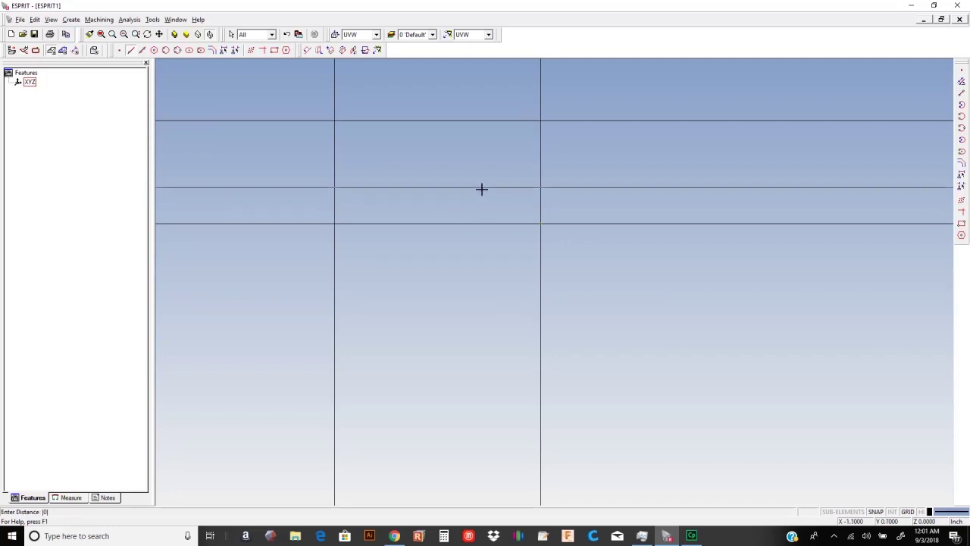
key(Return)
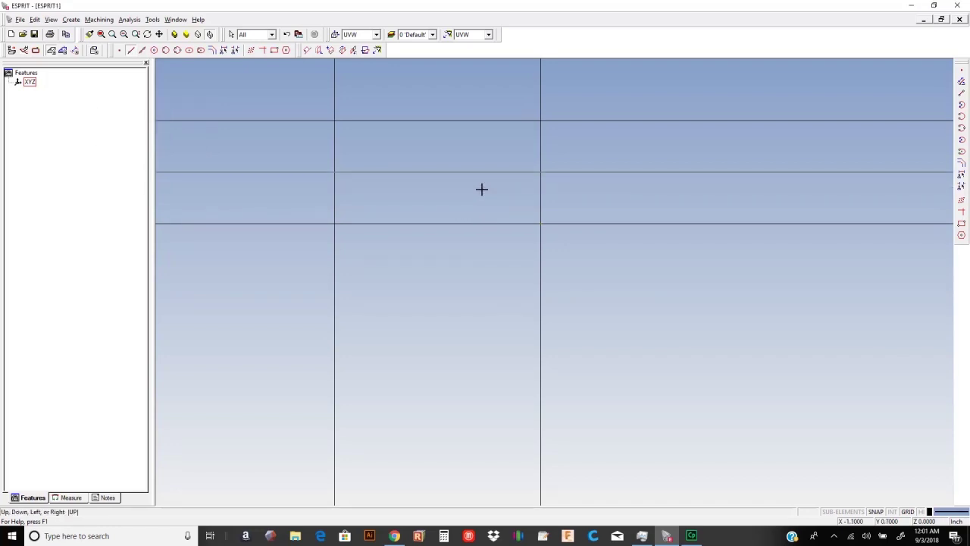
click(485, 182)
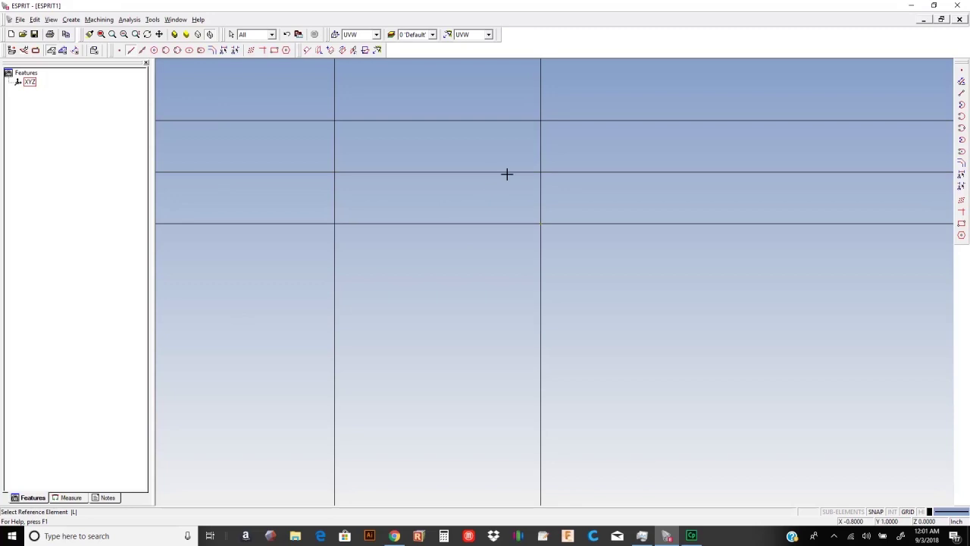
Step: Create a line parallel to the vertical line through the origin, offset 1 inch to its left
click(539, 183)
key(Return)
click(515, 183)
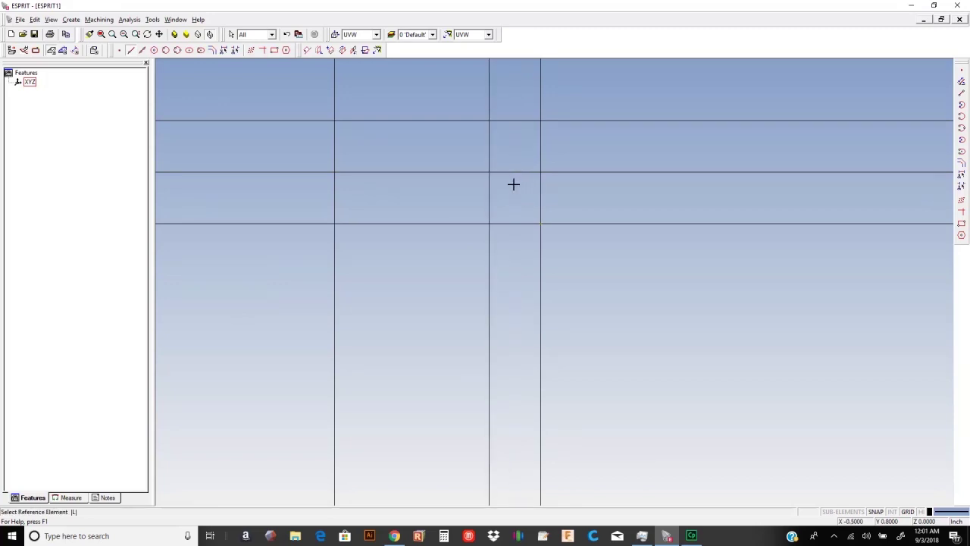
middle_drag(502, 268, 514, 289)
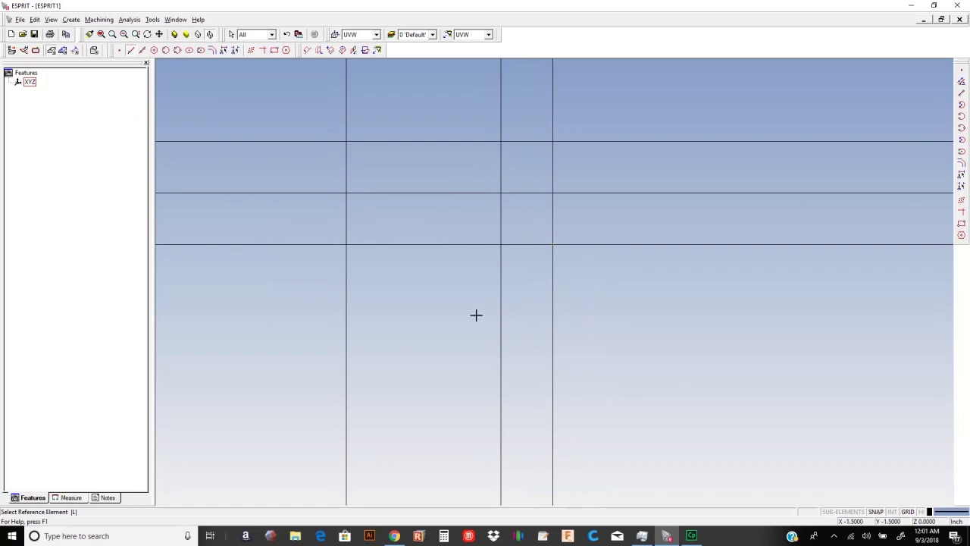
key(Escape)
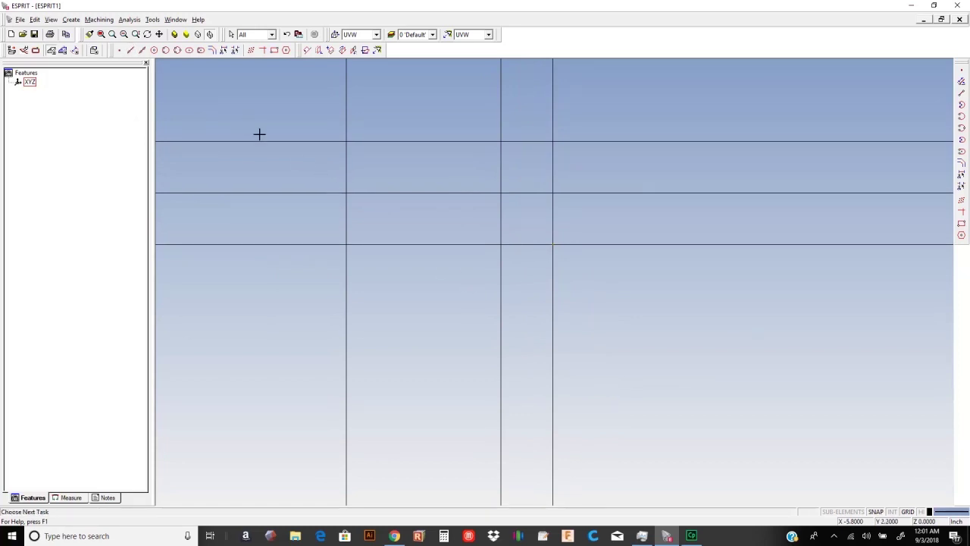
Step: Trim the horizontal lines right of the rightmost vertical line and the vertical lines above the uppermost horizontal line
click(235, 51)
click(604, 243)
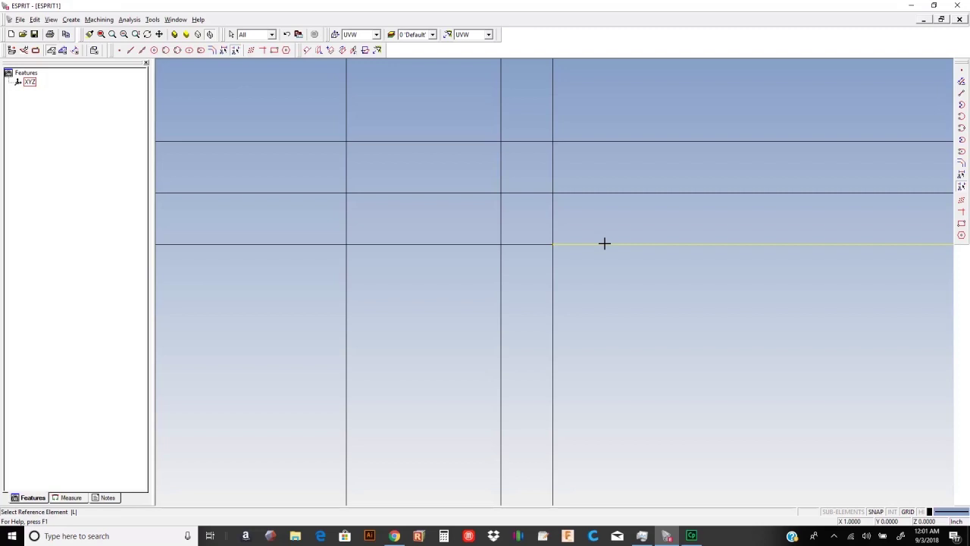
click(603, 192)
click(611, 141)
click(553, 117)
click(502, 121)
click(348, 96)
Step: Trim the horizontal lines left of the leftmost vertical line and the vertical lines below the lowest horizontal line
click(331, 141)
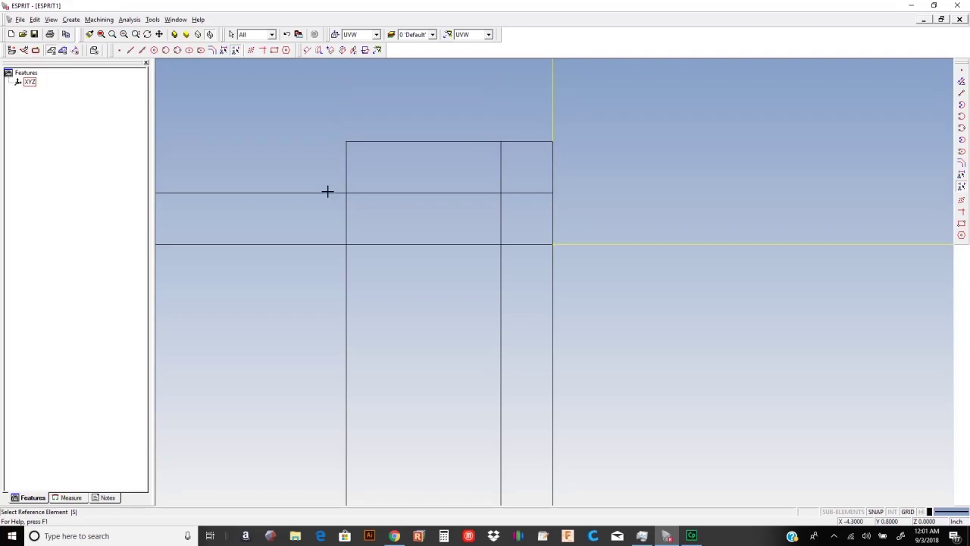
click(332, 195)
click(326, 242)
click(351, 260)
click(507, 286)
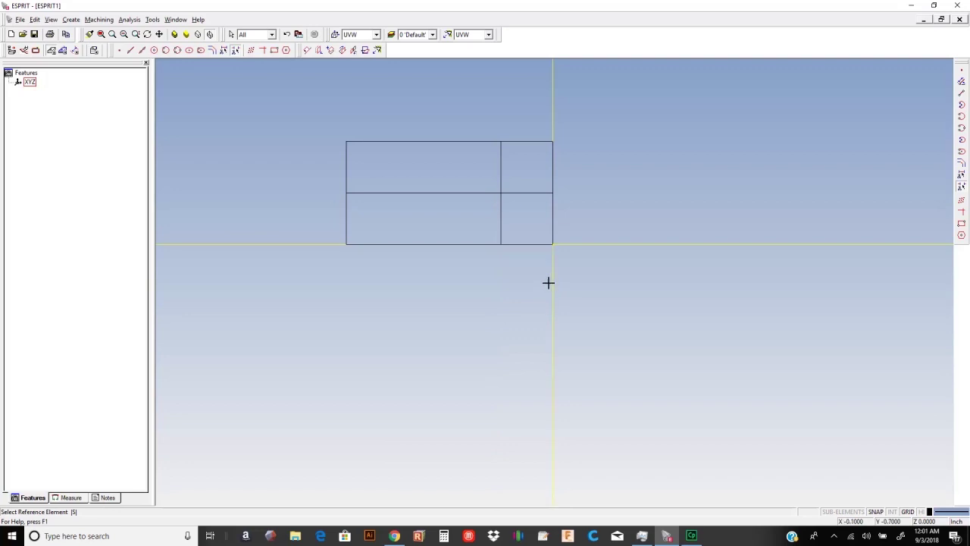
key(Escape)
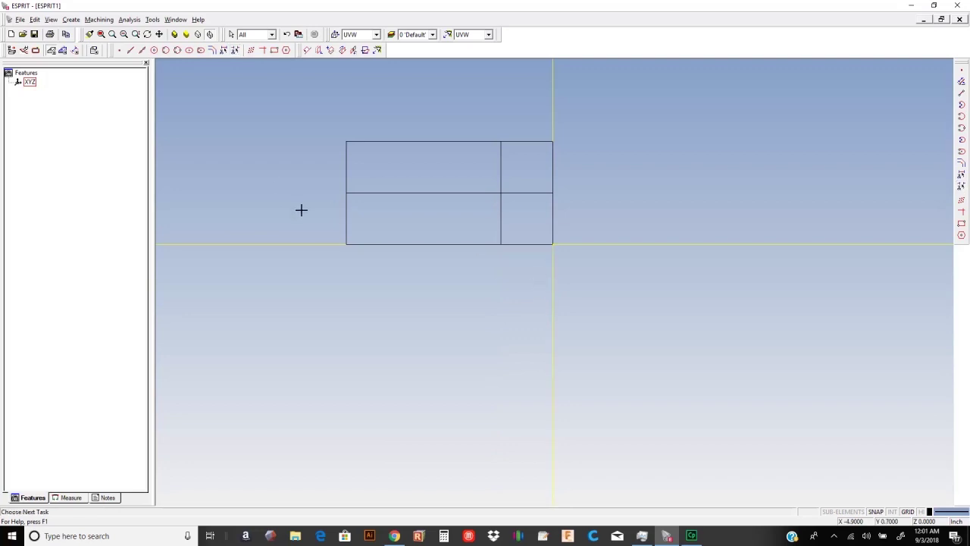
Step: Trim the two inner dividing lines to keep only the segments bordering the rectangle's lower-right 1 inch square
middle_drag(457, 295, 440, 299)
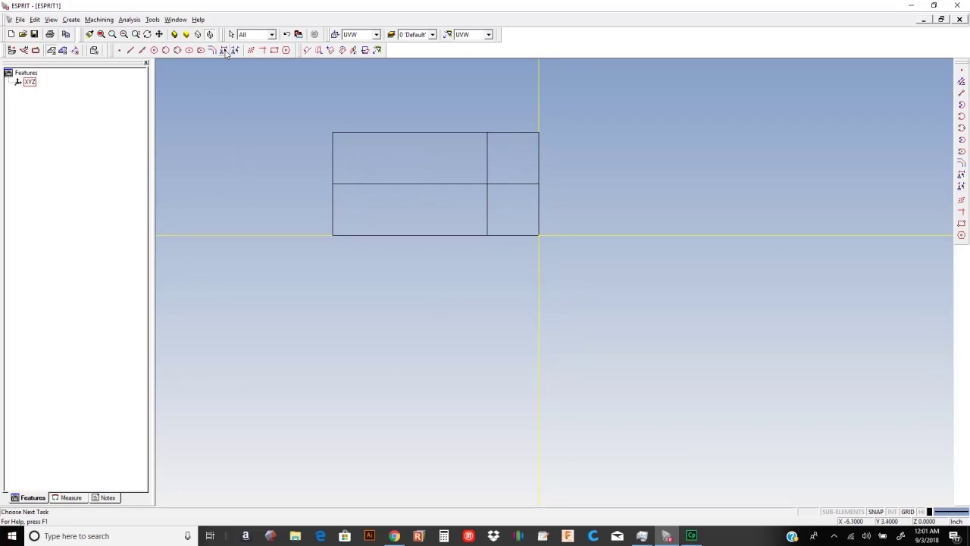
click(225, 53)
click(518, 184)
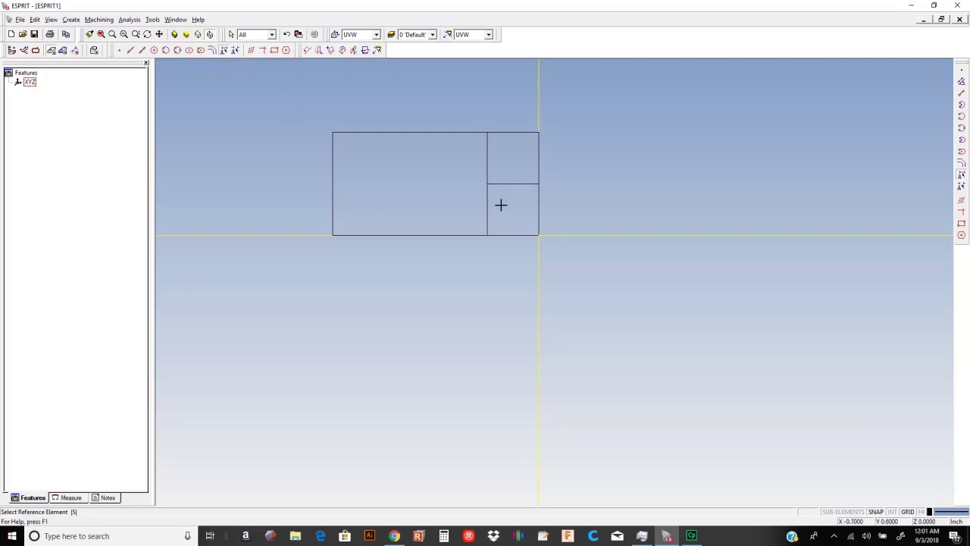
click(489, 211)
Step: Remove the lower segment of the right edge and the right segment of the bottom edge to open the corner notch
click(212, 49)
click(530, 212)
click(515, 233)
mouse_move(503, 225)
middle_down()
mouse_move(507, 210)
mouse_move(476, 245)
middle_up()
middle_drag(362, 245, 412, 234)
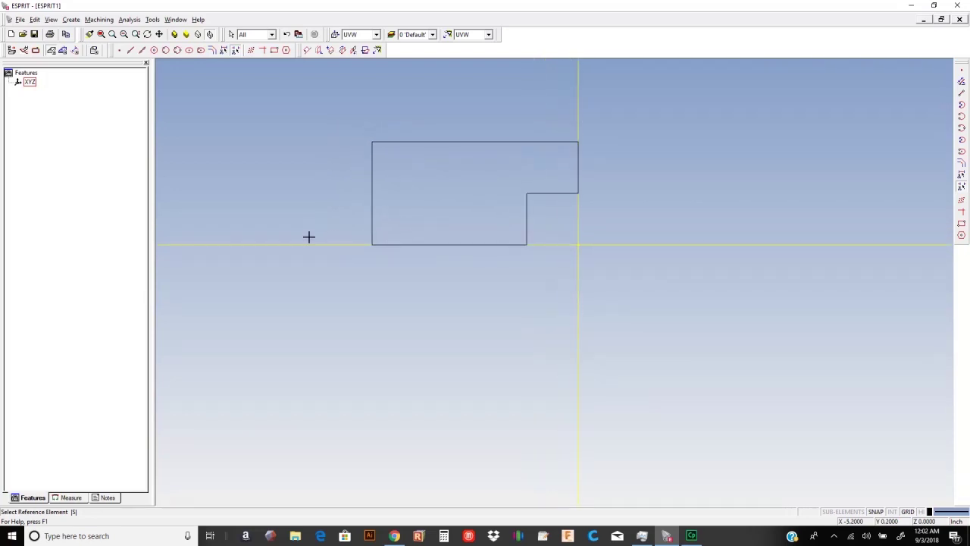
mouse_move(341, 205)
middle_down()
mouse_move(300, 206)
mouse_move(331, 215)
mouse_move(311, 202)
middle_up()
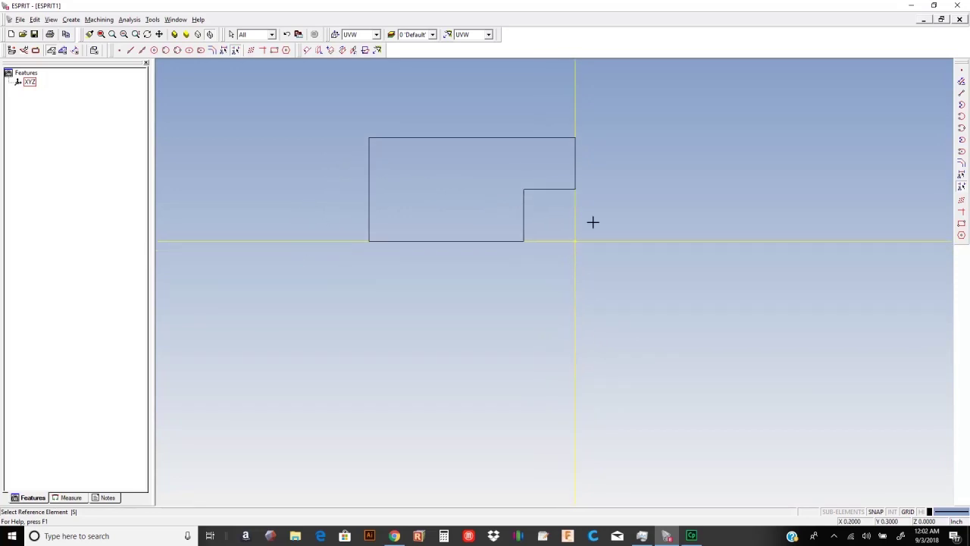
middle_drag(508, 202, 502, 218)
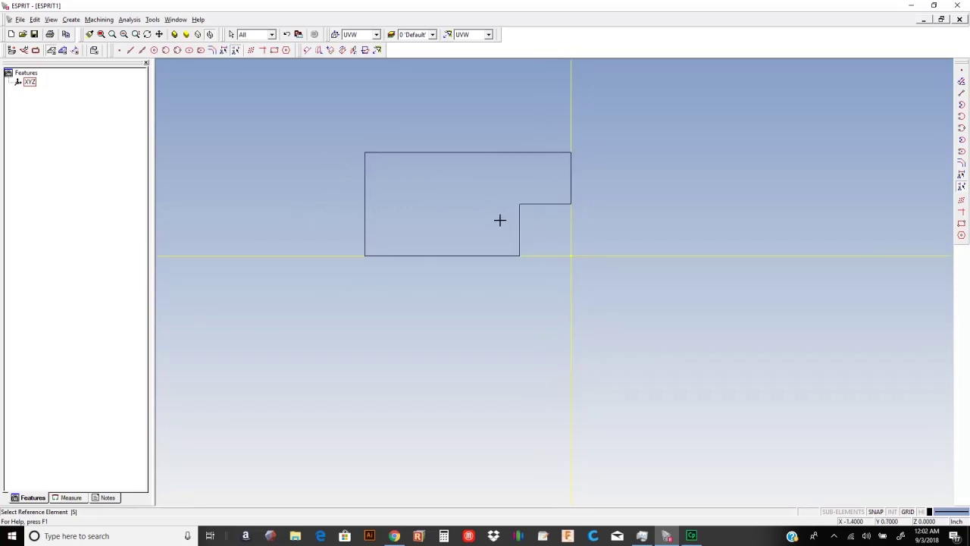
key(Escape)
Step: Fillet the profile's upper-right corner with a radius of .25 inch
click(212, 51)
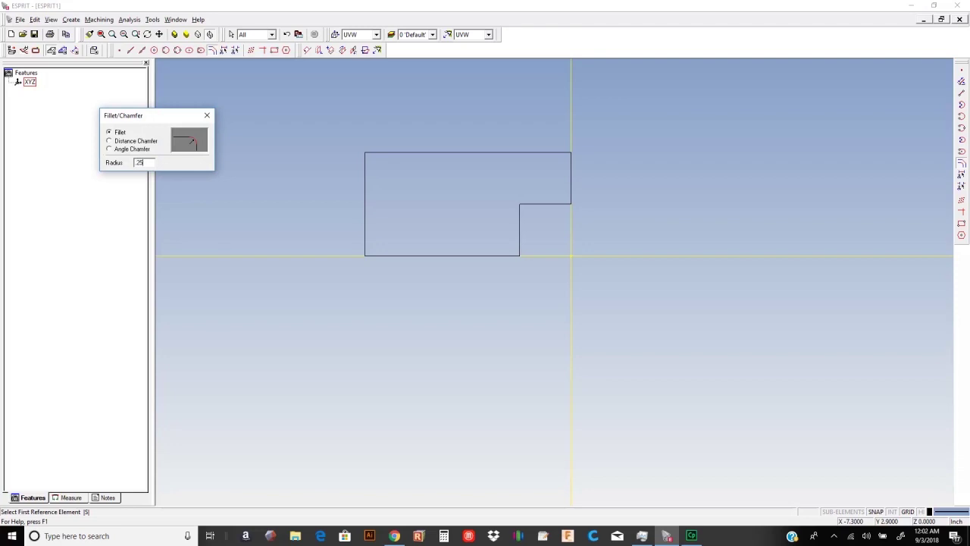
middle_drag(538, 151, 489, 164)
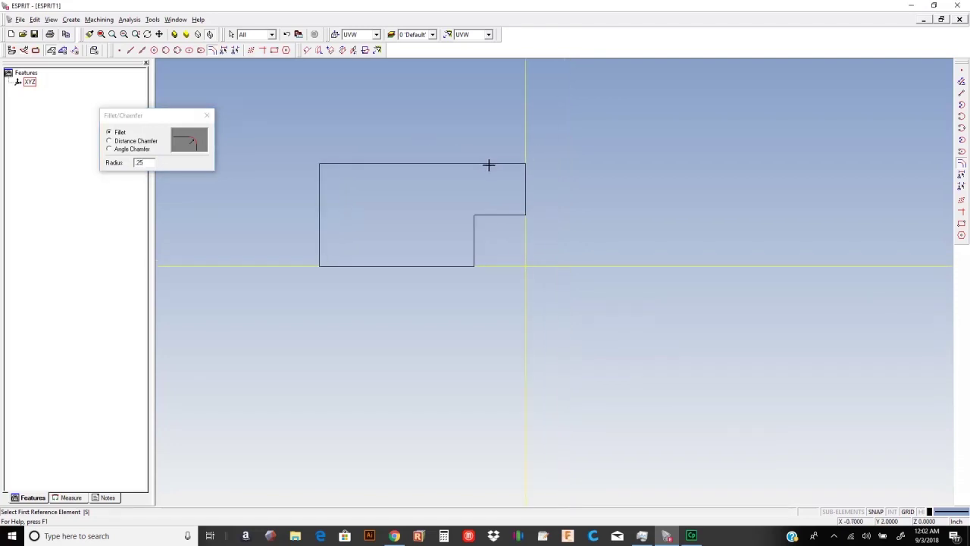
click(525, 181)
click(506, 161)
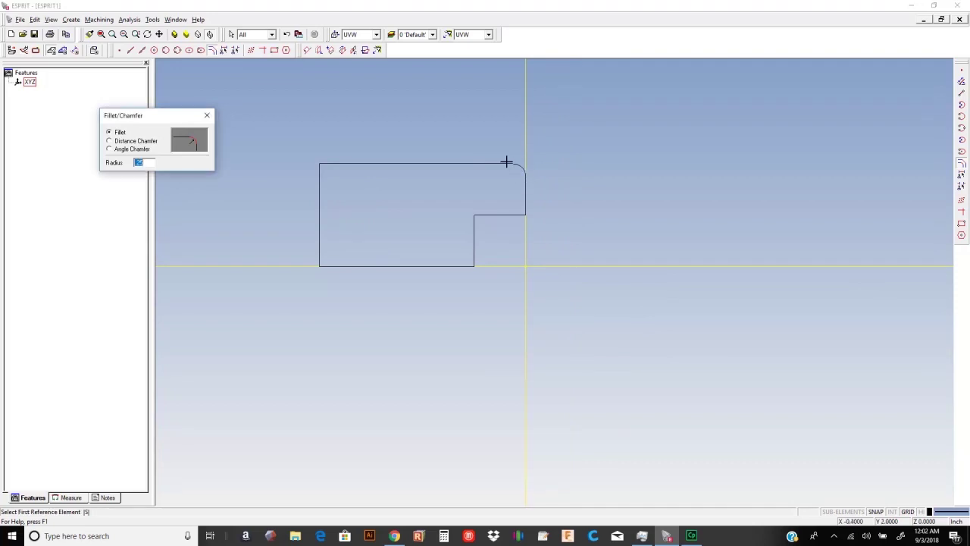
mouse_move(515, 173)
middle_down()
mouse_move(519, 147)
mouse_move(505, 179)
middle_up()
scroll(511, 172, up, 1)
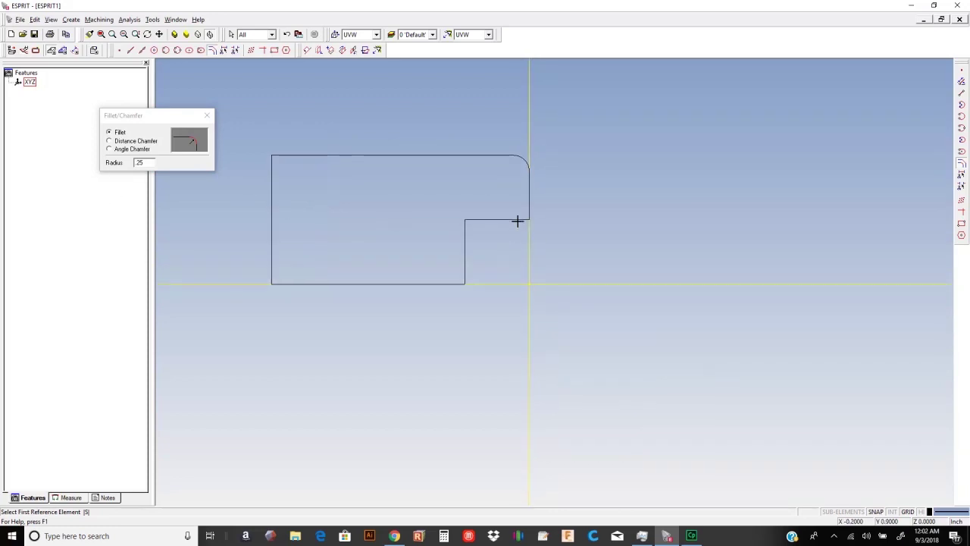
Step: Add an angle chamfer of .1 inch at 45 degrees to the outer corner just above the notch
click(109, 149)
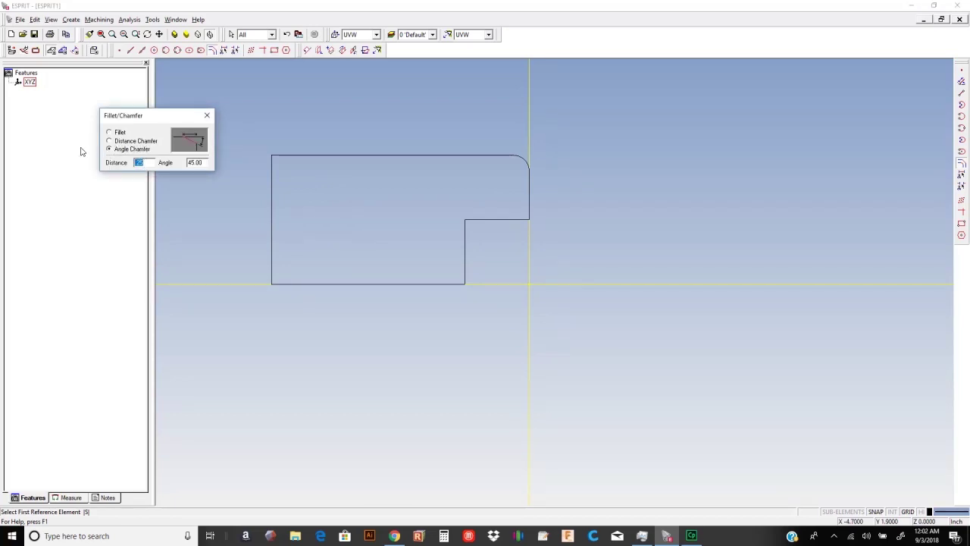
key(BackSpace)
click(528, 212)
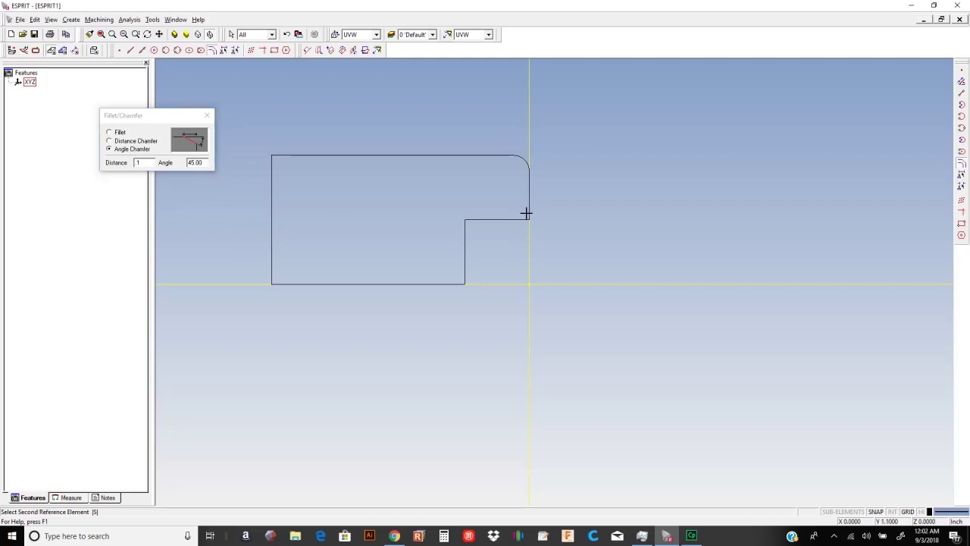
click(521, 219)
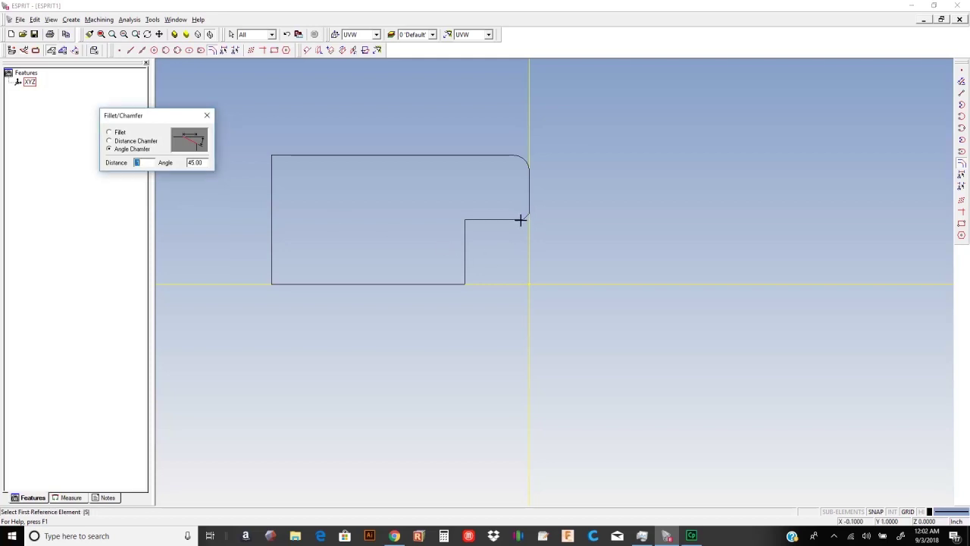
middle_drag(544, 227, 556, 215)
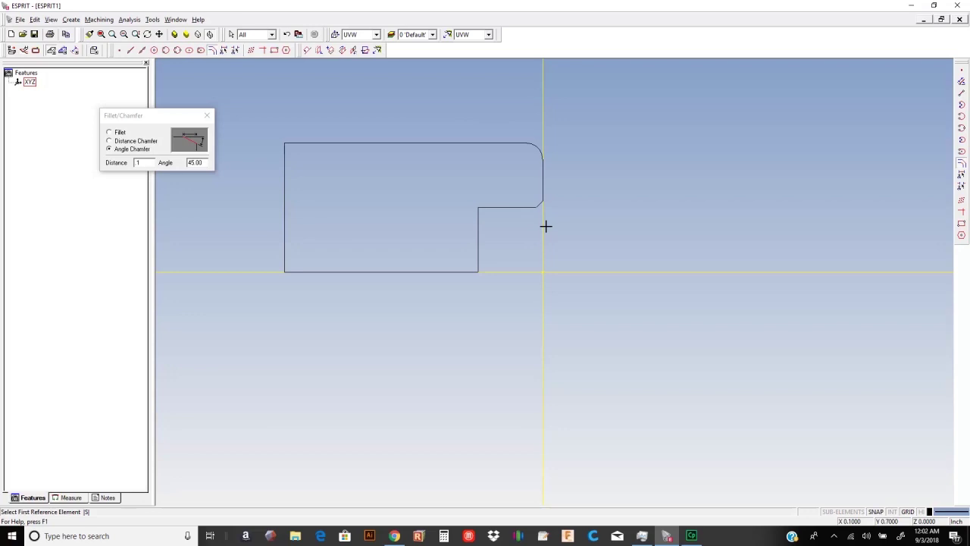
click(206, 116)
Step: Select the entire notched profile and delete it
middle_drag(336, 188, 368, 175)
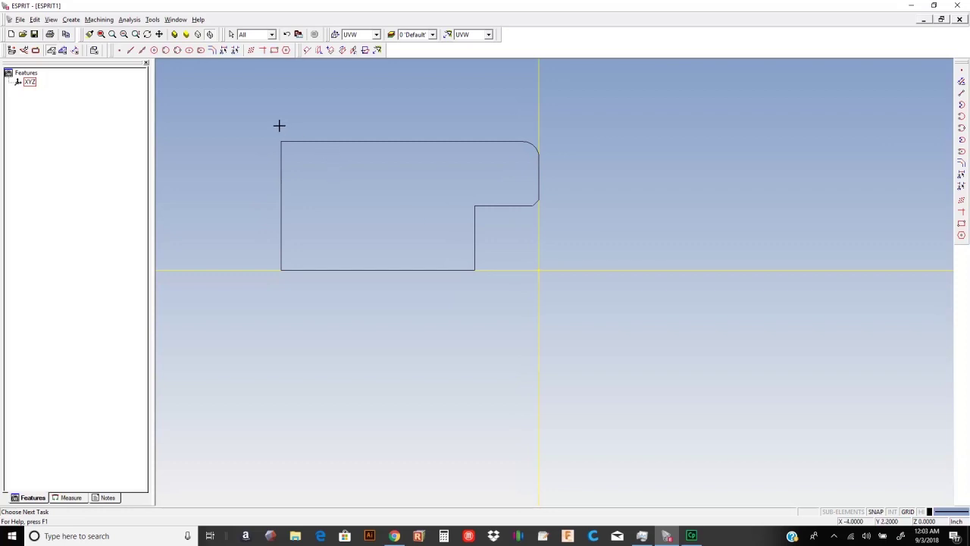
click(242, 116)
click(609, 330)
key(Delete)
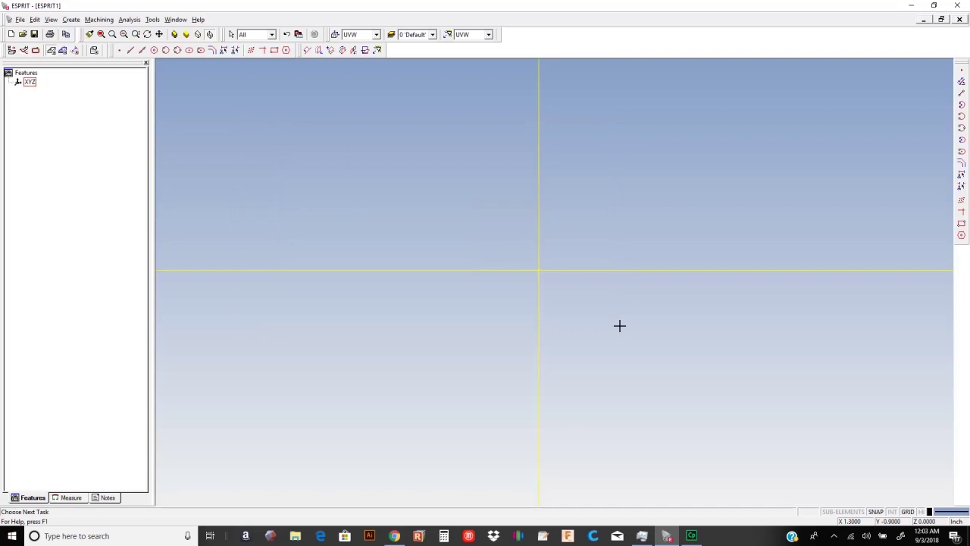
Step: Create two vertical lines at distances of 0 and -2 inches from the origin
middle_drag(403, 163, 412, 159)
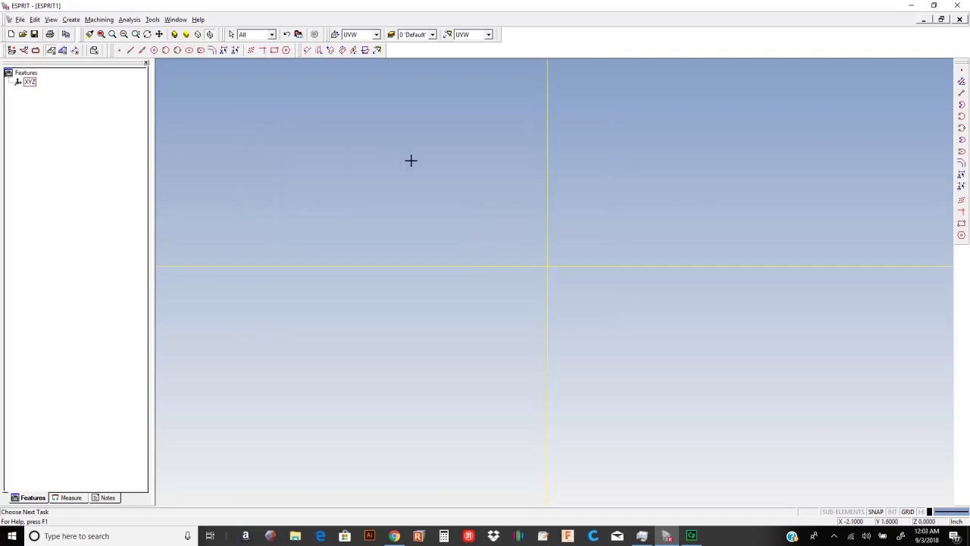
click(264, 51)
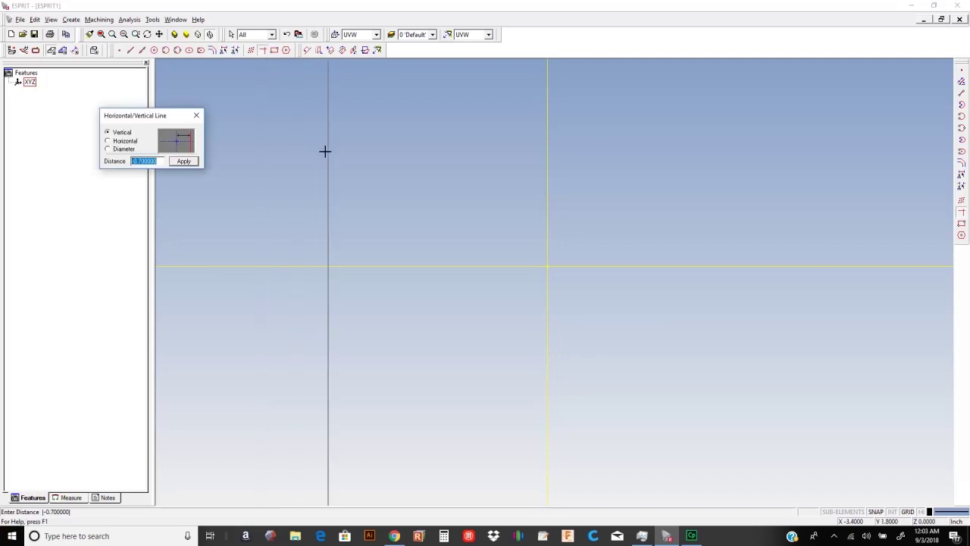
text(0)
key(Return)
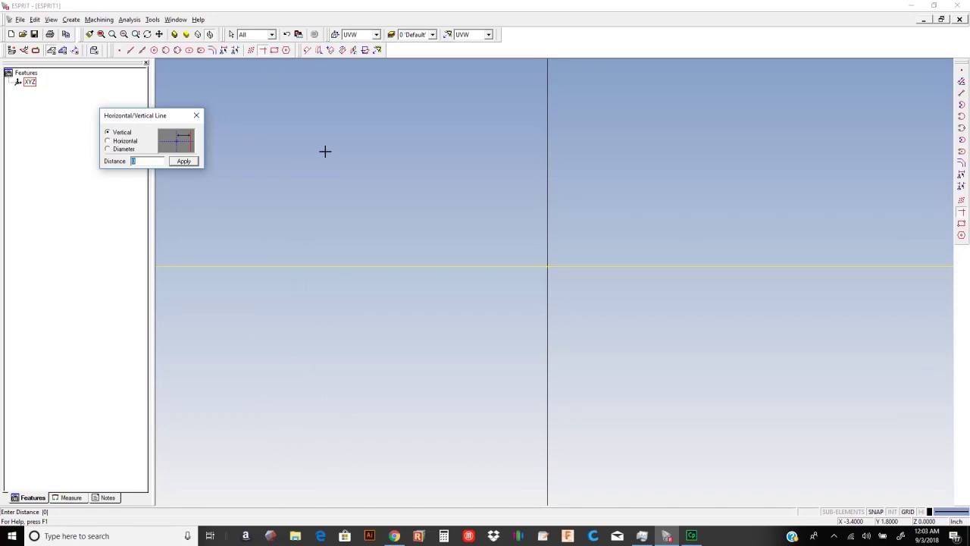
key(Return)
key(Escape)
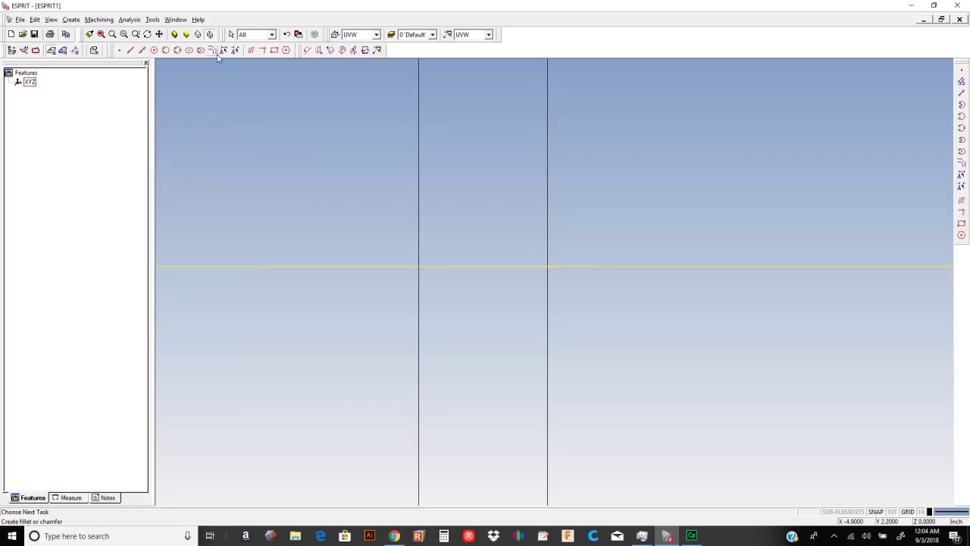
Step: Create two horizontal diameter lines, one with a diameter of 4.5 inches and one with a diameter of 0
click(262, 50)
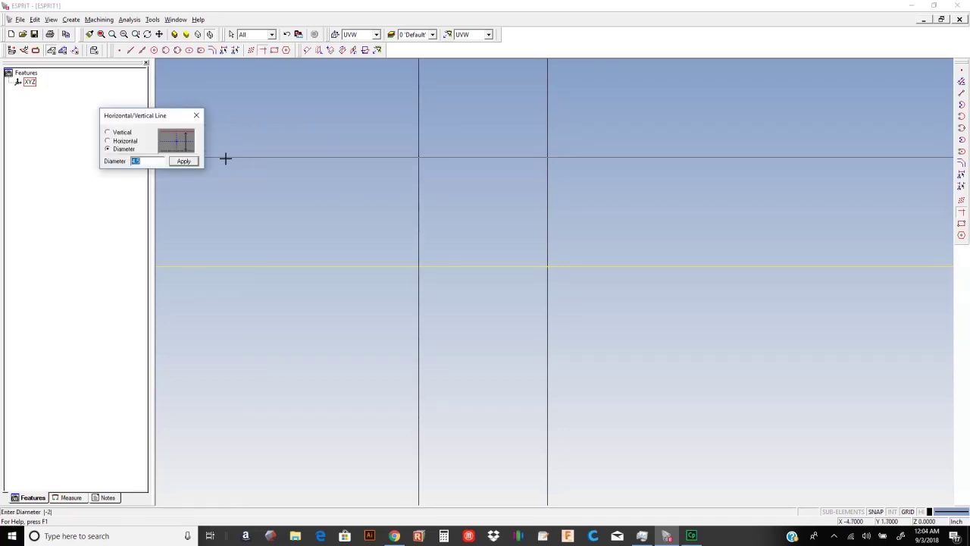
drag(144, 116, 240, 127)
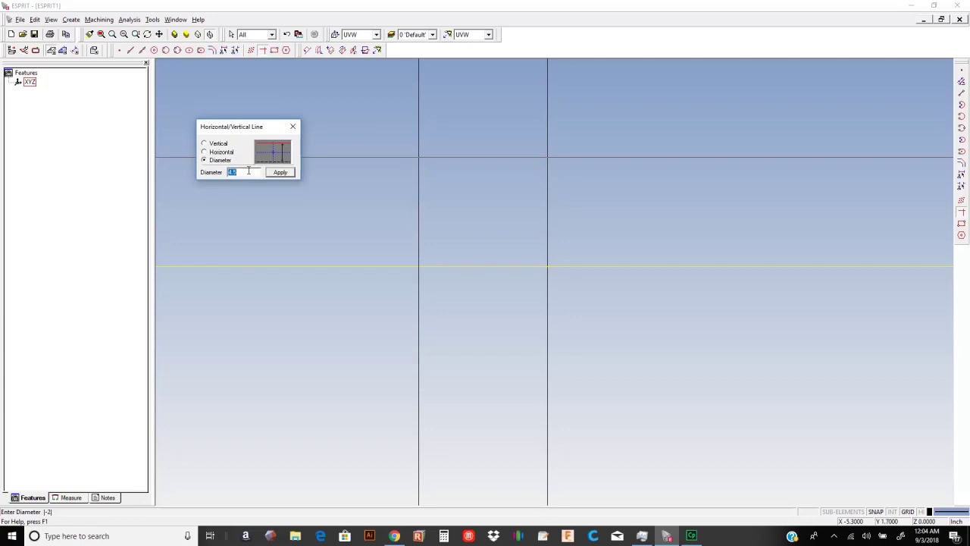
click(279, 172)
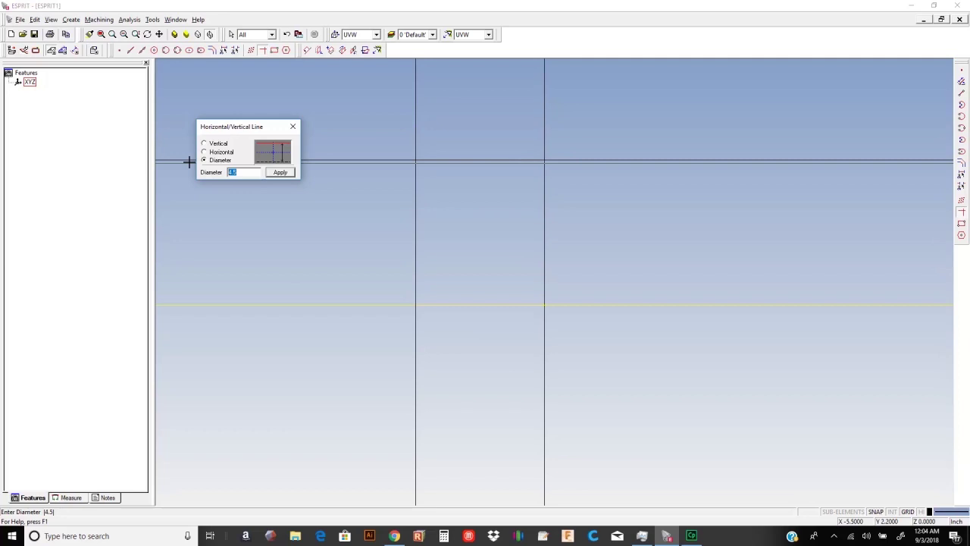
text(0)
key(Return)
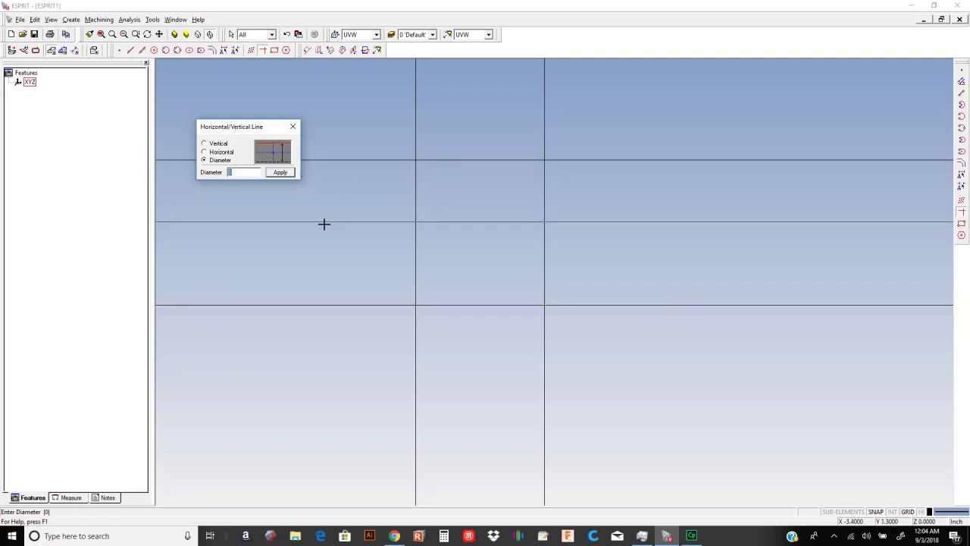
key(Escape)
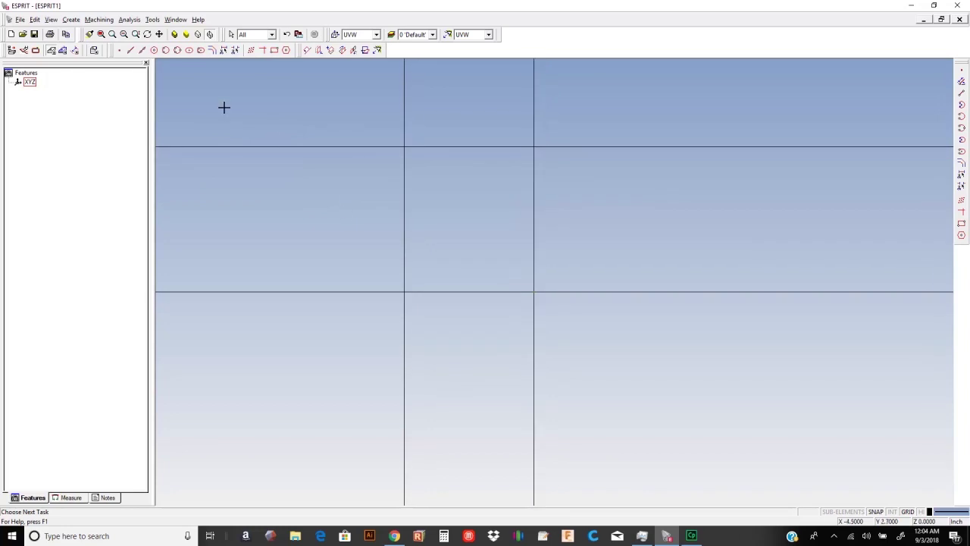
Step: Trim the two vertical and two horizontal lines at their intersections to leave a closed rectangle
click(225, 50)
click(535, 225)
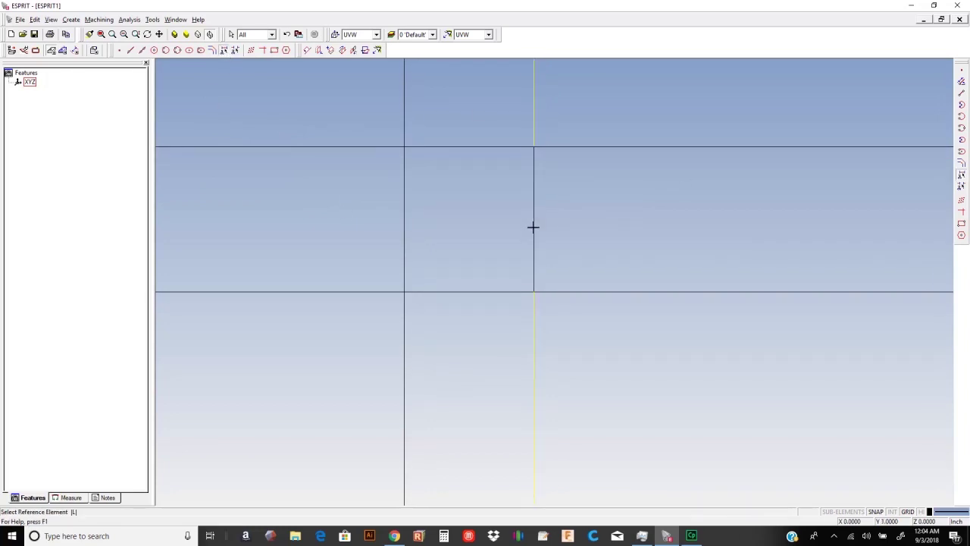
click(489, 146)
click(404, 197)
click(475, 291)
middle_drag(457, 237, 457, 239)
key(Escape)
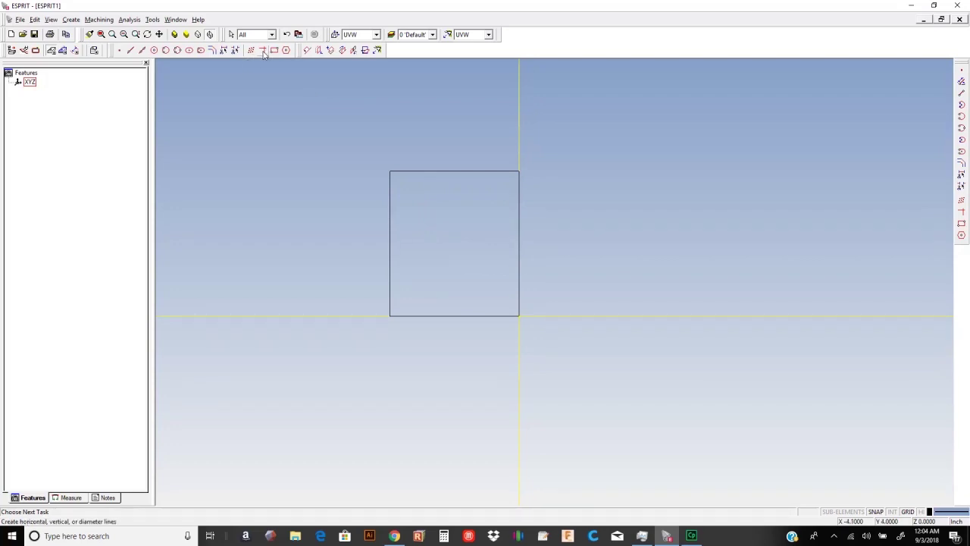
Step: Select all four sides of the rectangle and delete them
mouse_move(454, 197)
middle_down()
mouse_move(431, 166)
mouse_move(462, 195)
mouse_move(436, 187)
mouse_move(434, 165)
middle_up()
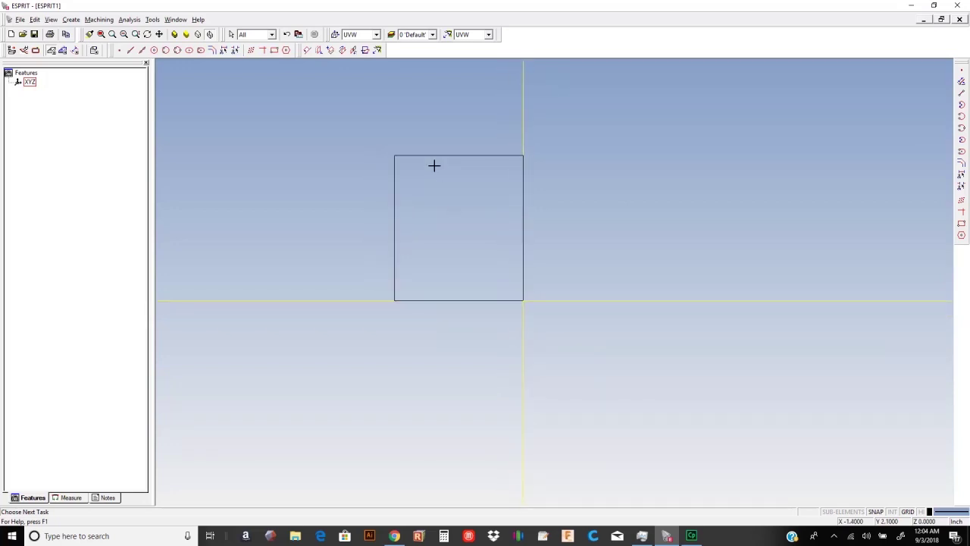
middle_drag(459, 182, 452, 179)
middle_drag(471, 215, 499, 217)
scroll(499, 217, down, 1)
scroll(482, 233, up, 1)
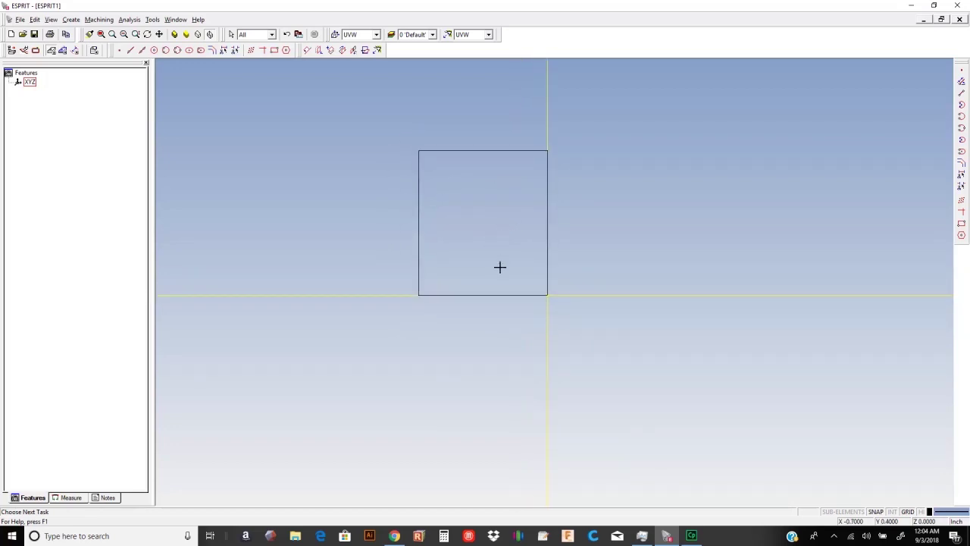
click(395, 132)
click(598, 339)
key(Delete)
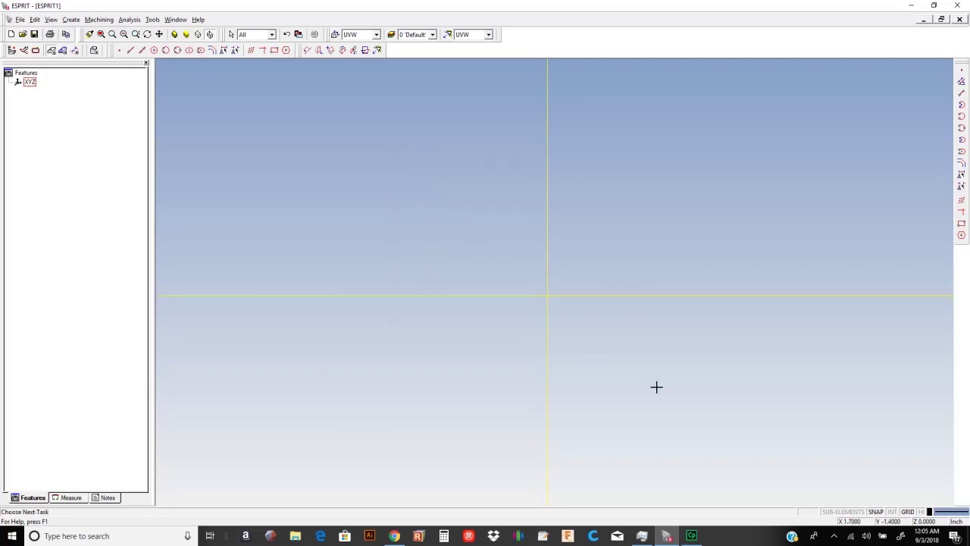
Step: Create a full circle centred on the origin with a radius of 7/2 inches
middle_drag(494, 188, 460, 171)
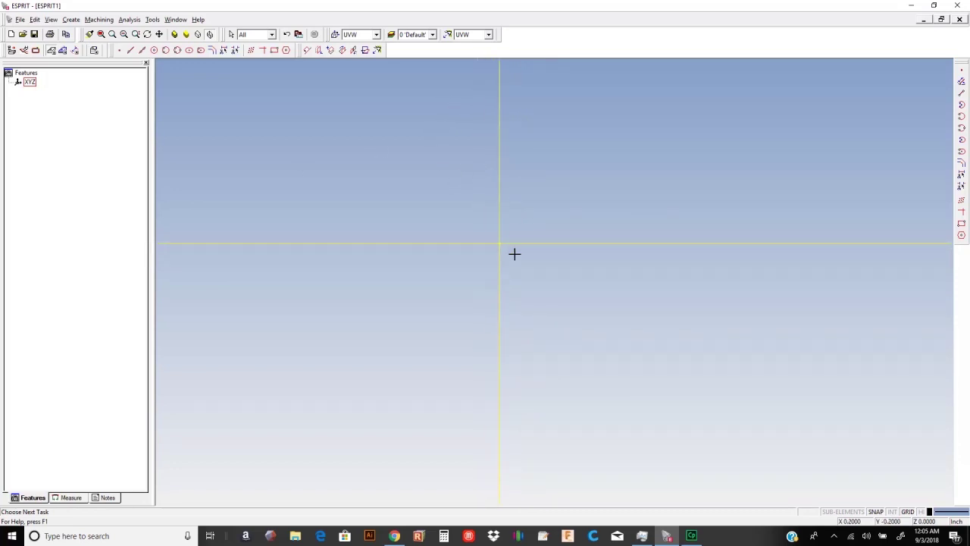
middle_drag(510, 252, 508, 260)
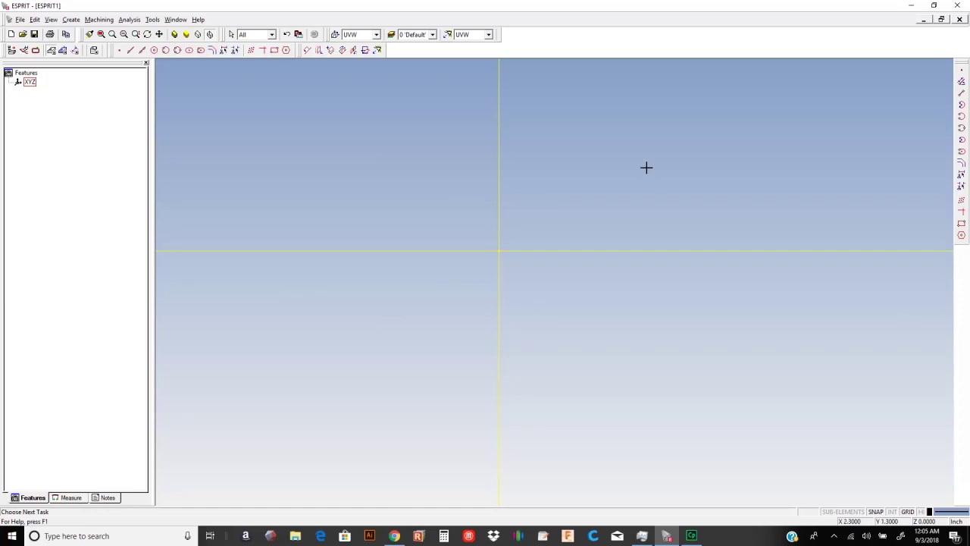
click(154, 50)
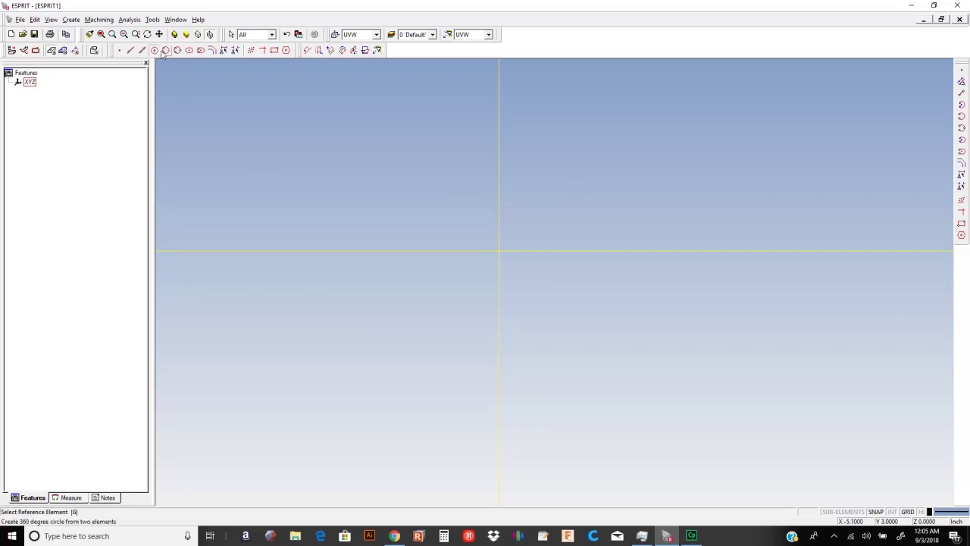
click(499, 253)
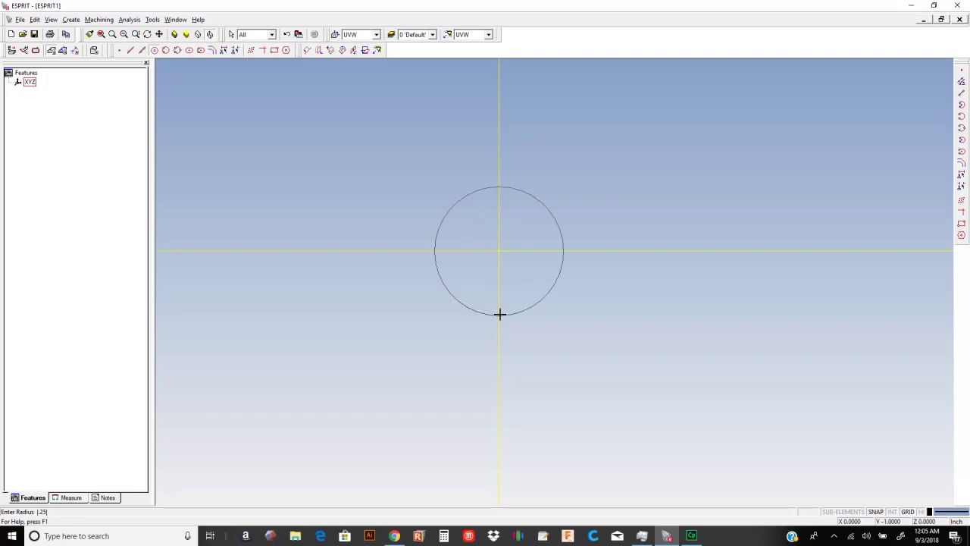
text(7/)
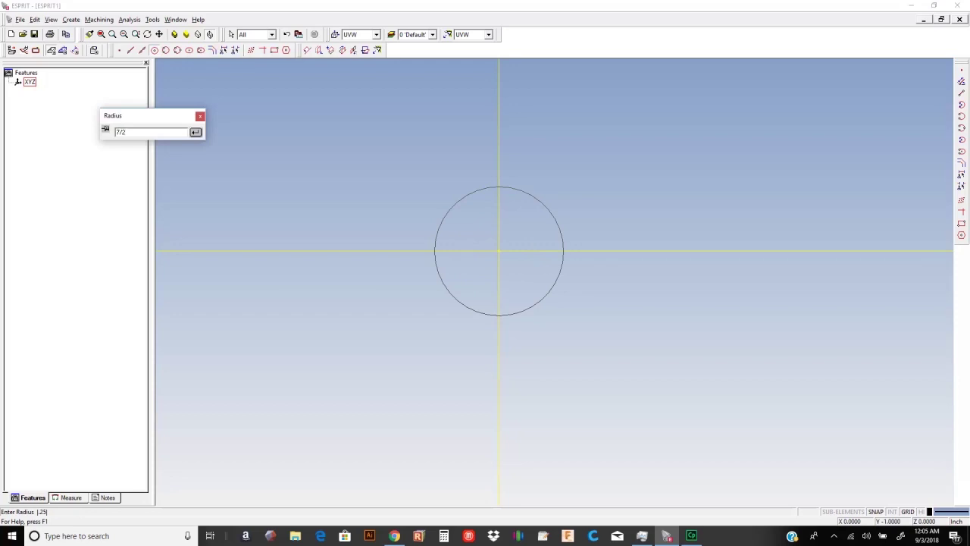
text(2)
key(Return)
scroll(500, 314, up, 2)
scroll(501, 314, down, 5)
middle_drag(500, 314, 509, 289)
key(Escape)
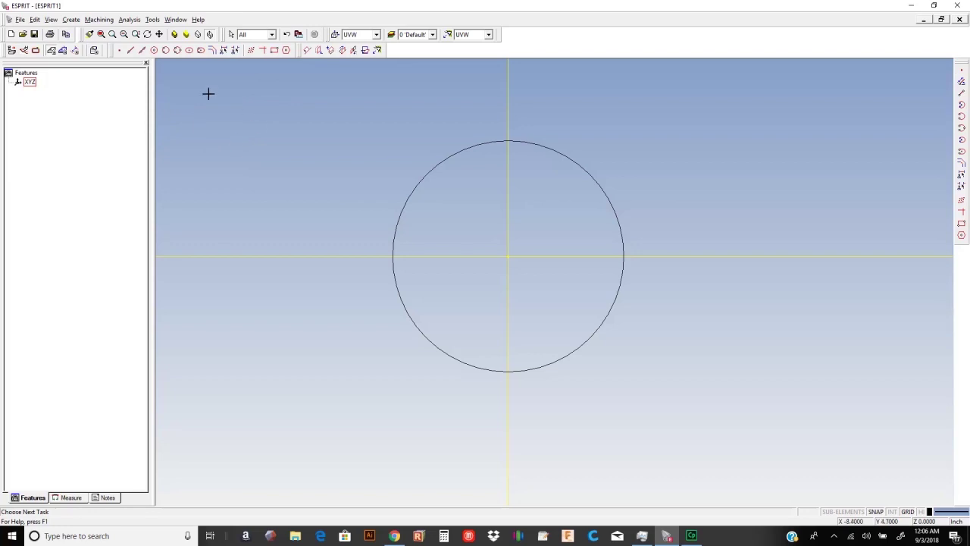
Step: Create a Cartesian point at X 2.5, Y 0, Z 0
click(119, 51)
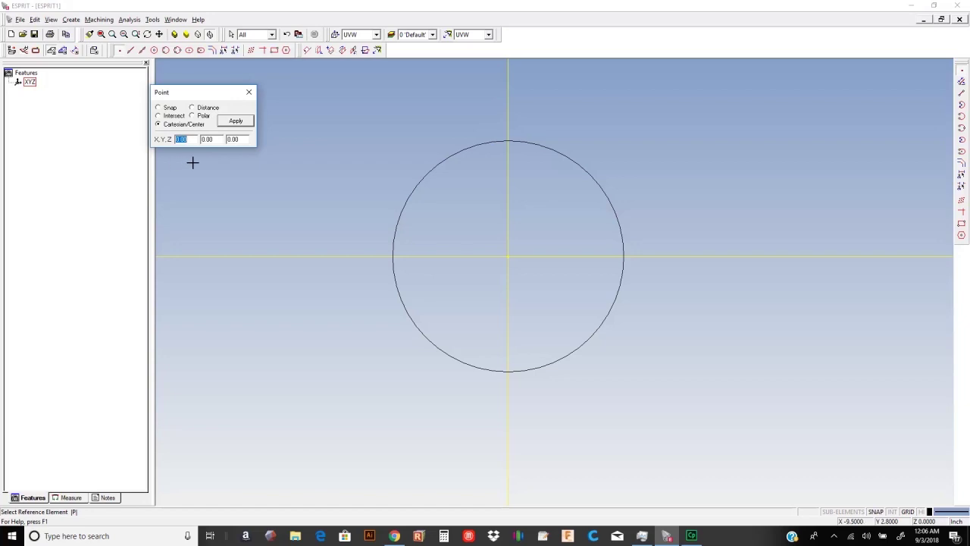
text(2.5)
key(Return)
click(249, 95)
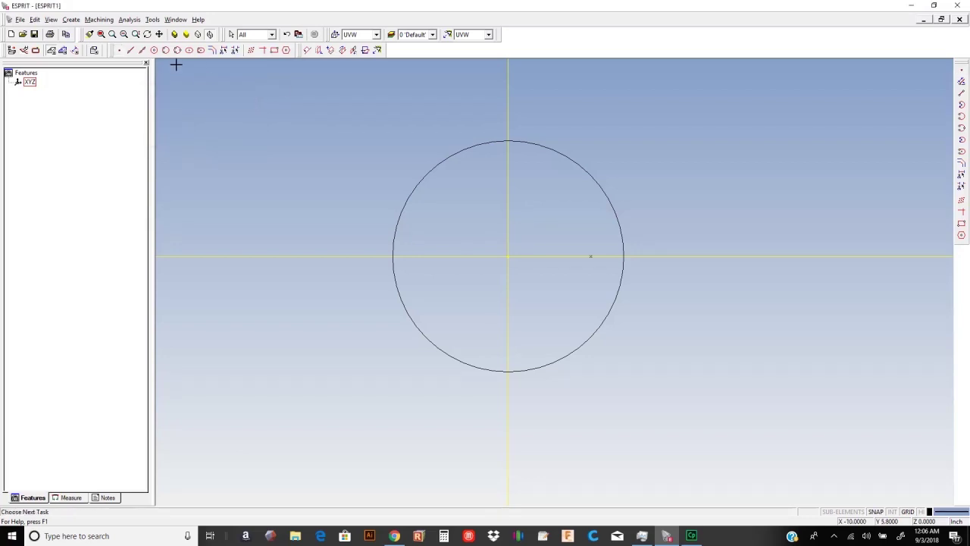
Step: Create a full circle centred on the new point with a radius of .25 inches
click(154, 50)
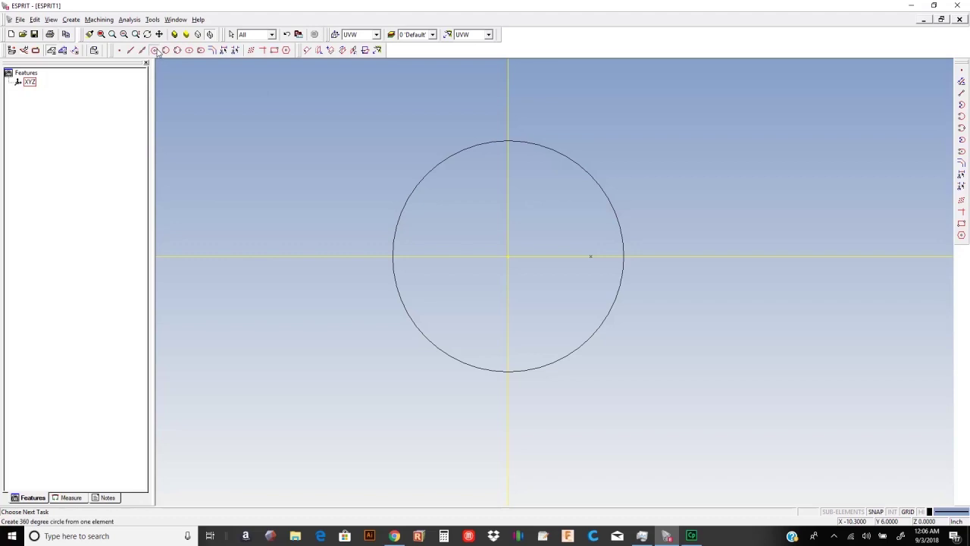
click(591, 257)
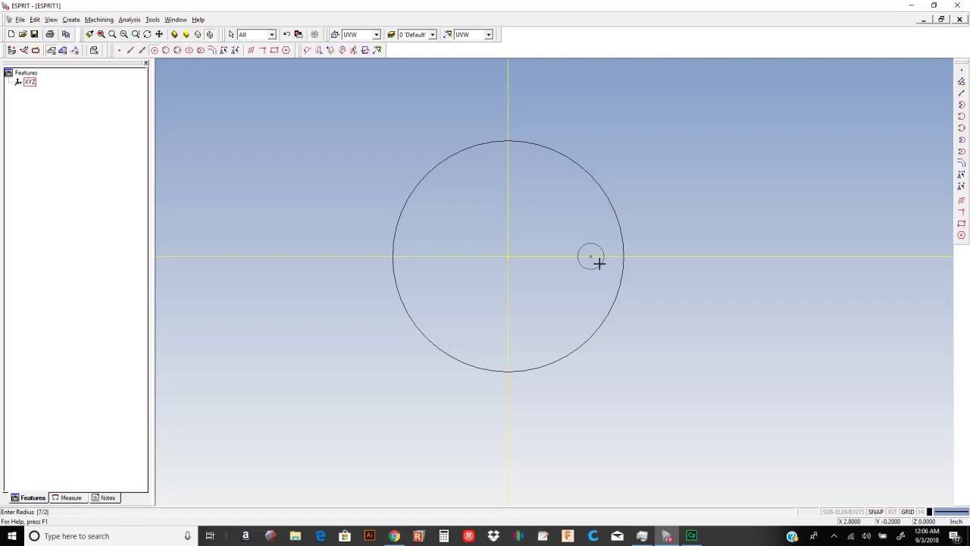
text(.25)
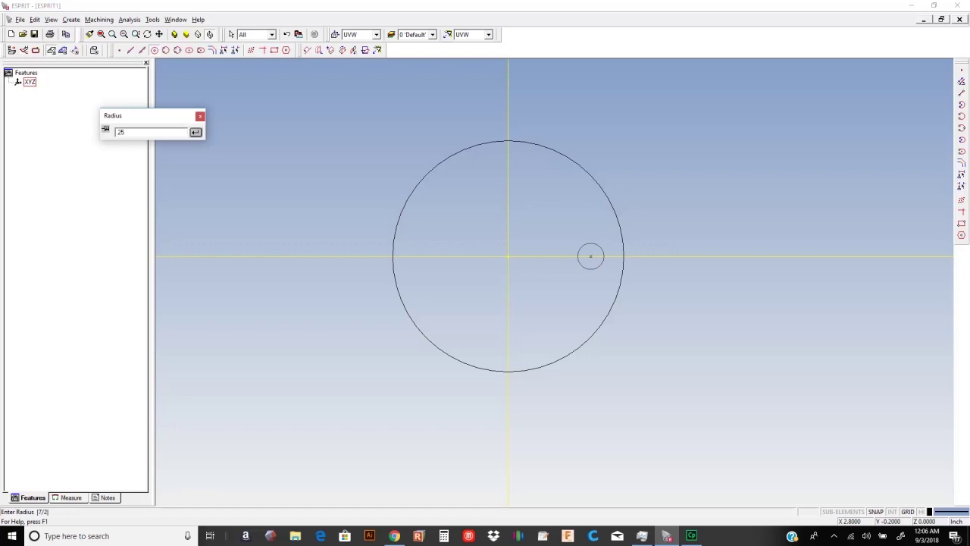
key(Return)
middle_drag(597, 248, 573, 248)
key(Escape)
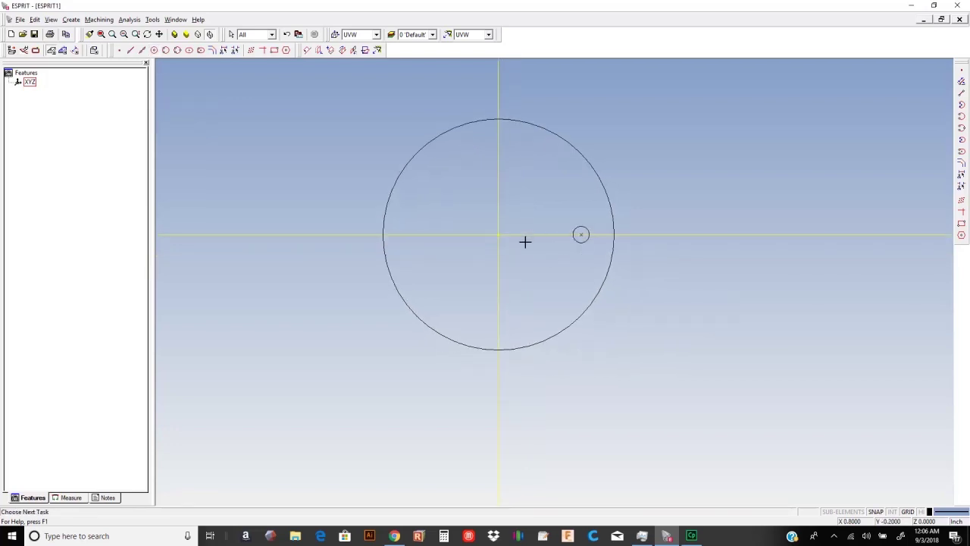
Step: Select the small circle with its centre point and start copying them with the Rotate transformation type
click(555, 214)
click(591, 253)
right_click(575, 191)
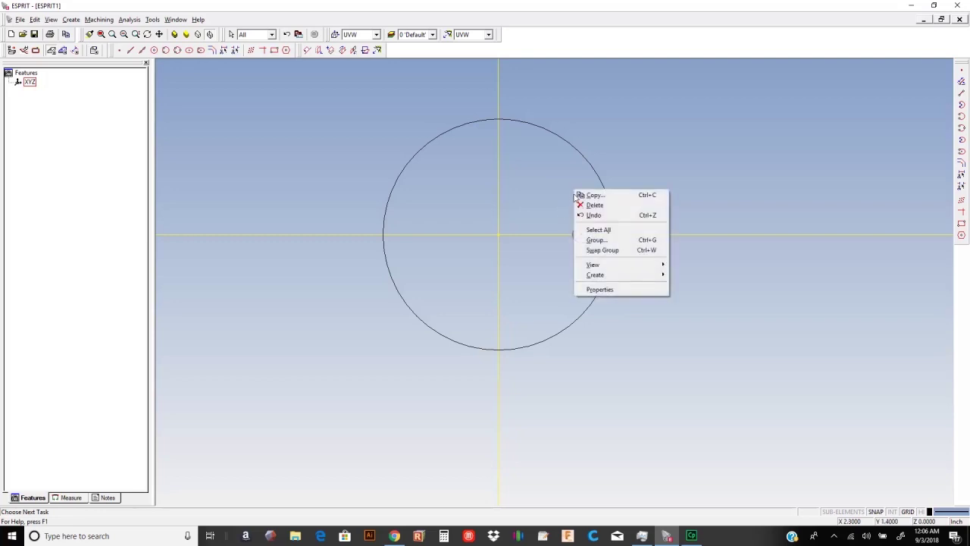
click(593, 195)
drag(533, 204, 751, 124)
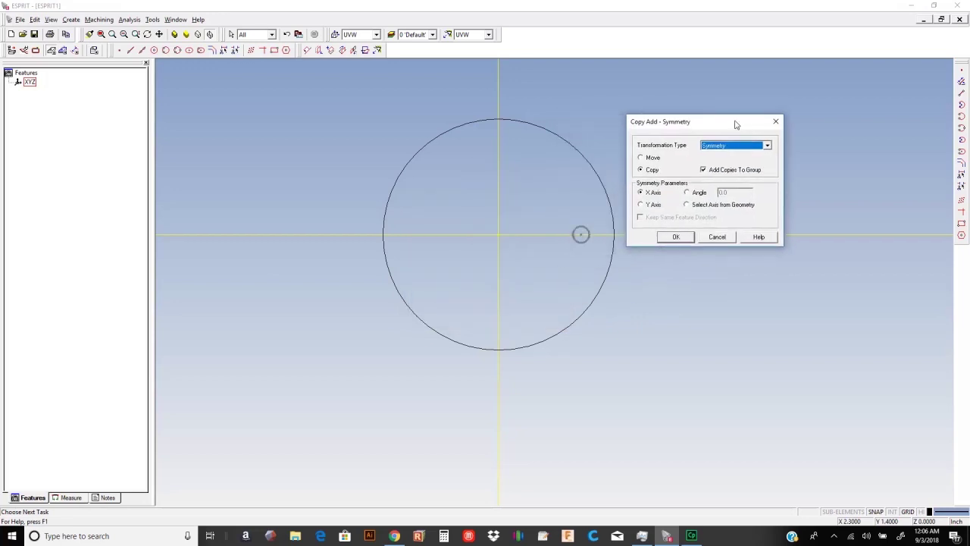
click(766, 146)
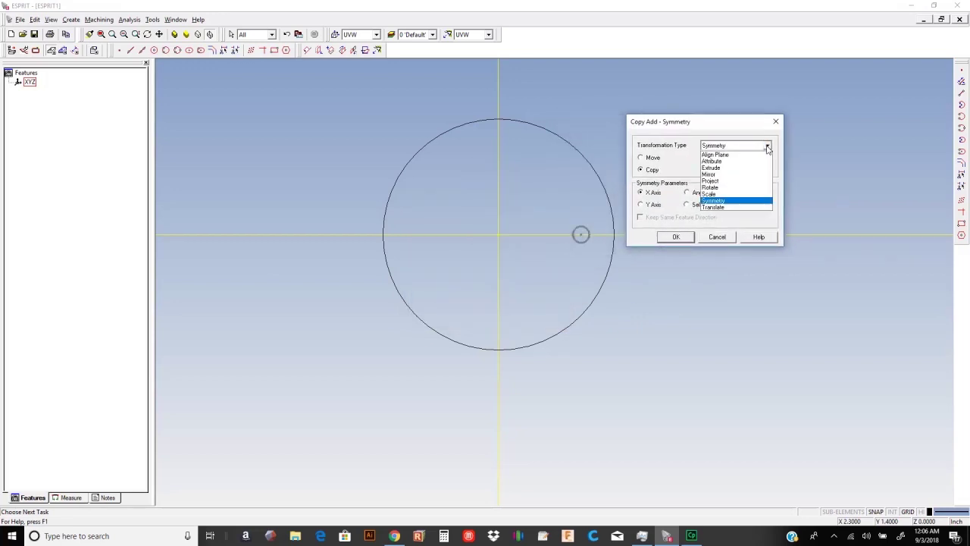
click(720, 187)
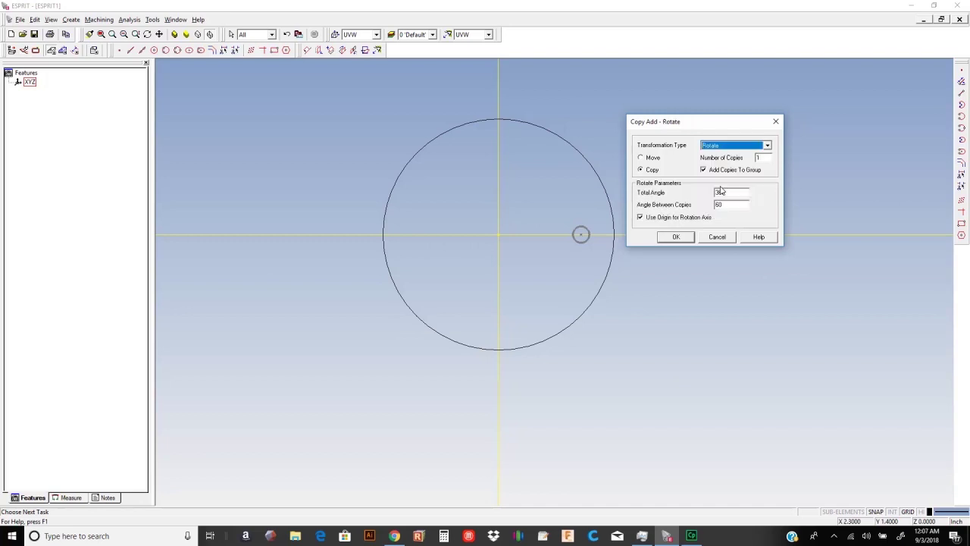
Step: Make 5 rotated copies of the selected hole about the origin, with a total angle of 360 and 60 degrees between copies
double_click(763, 156)
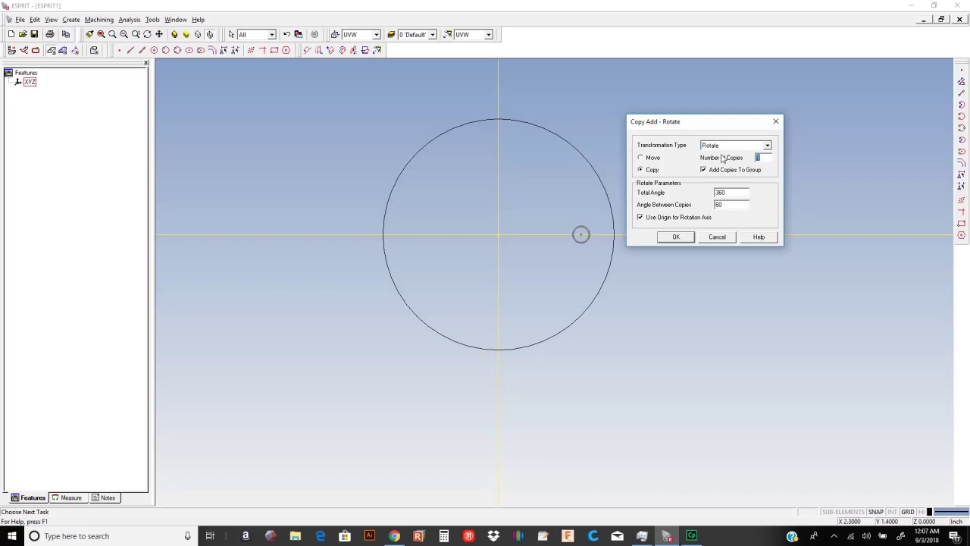
text(5)
click(729, 193)
key(Tab)
drag(733, 191, 687, 185)
double_click(732, 192)
drag(745, 206, 685, 197)
click(674, 238)
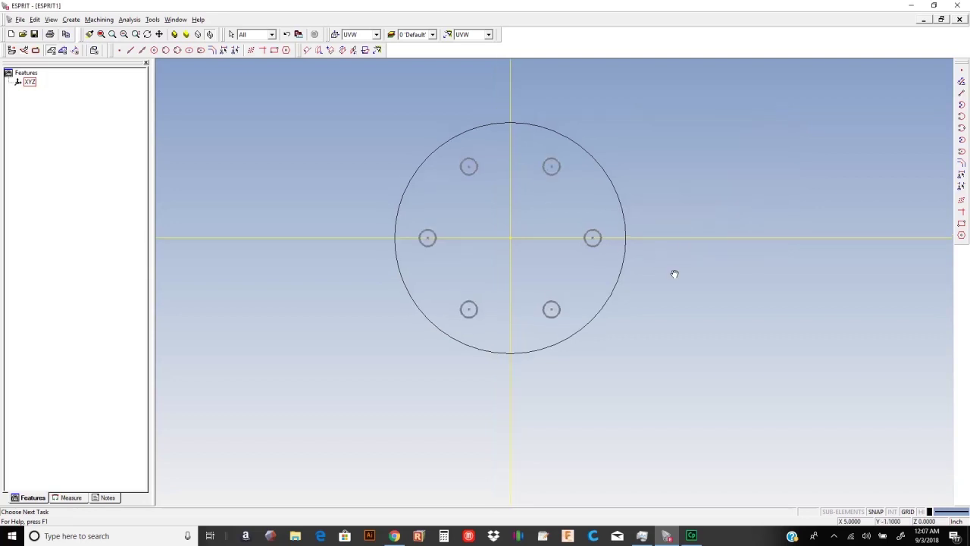
Step: Select the large circle and the whole hole pattern and delete them
middle_drag(345, 178, 348, 190)
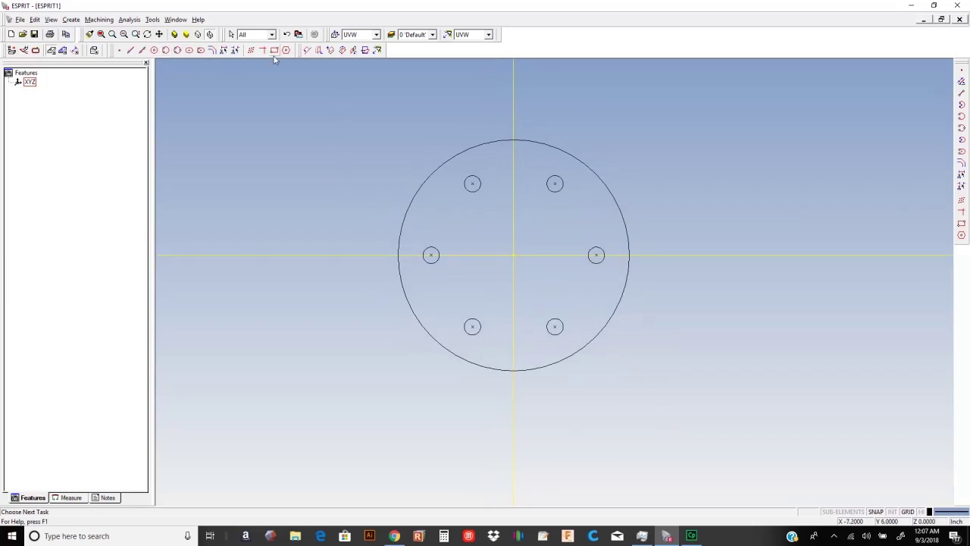
middle_drag(388, 176, 387, 189)
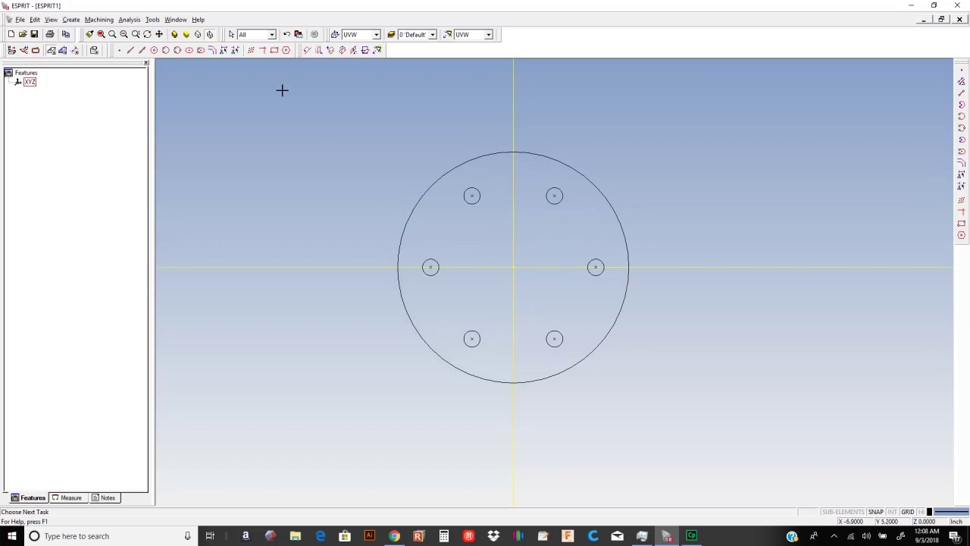
middle_drag(342, 147, 336, 133)
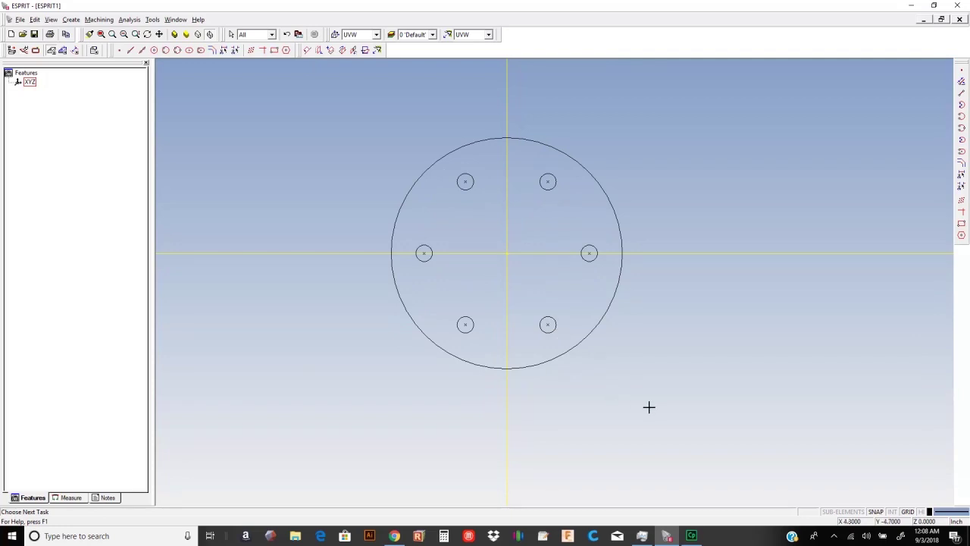
drag(339, 114, 689, 409)
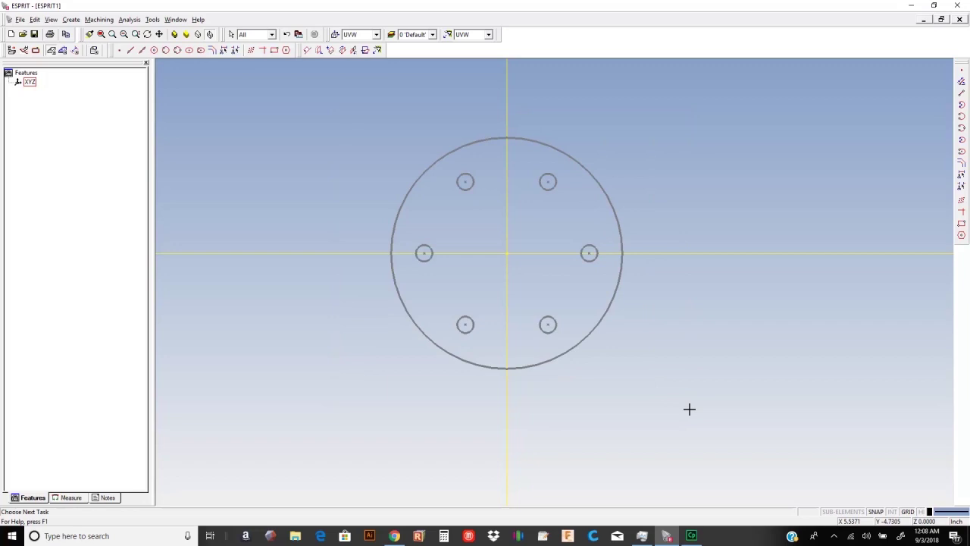
key(Delete)
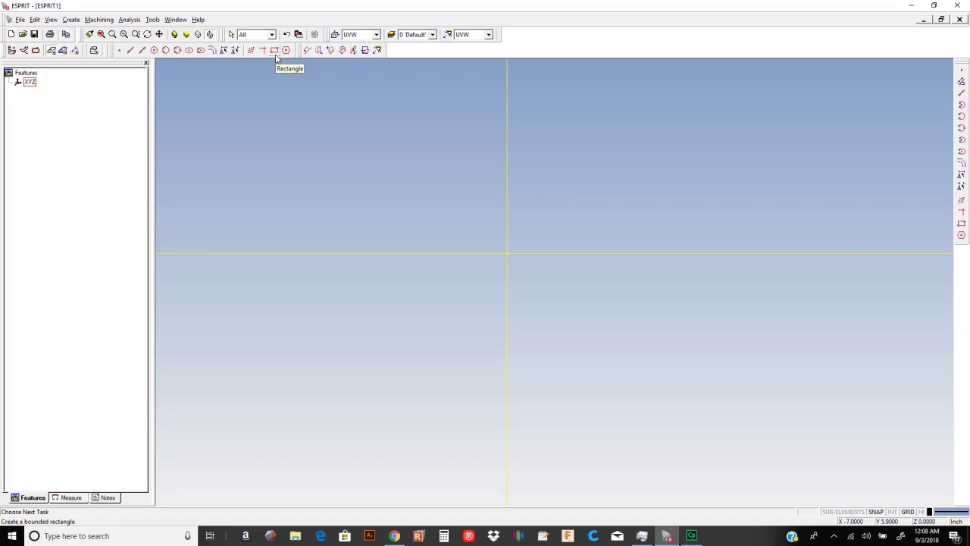
Step: Create a Cartesian point at X 7, Y -2, Z 0
mouse_move(377, 182)
middle_down()
mouse_move(301, 179)
mouse_move(393, 184)
middle_up()
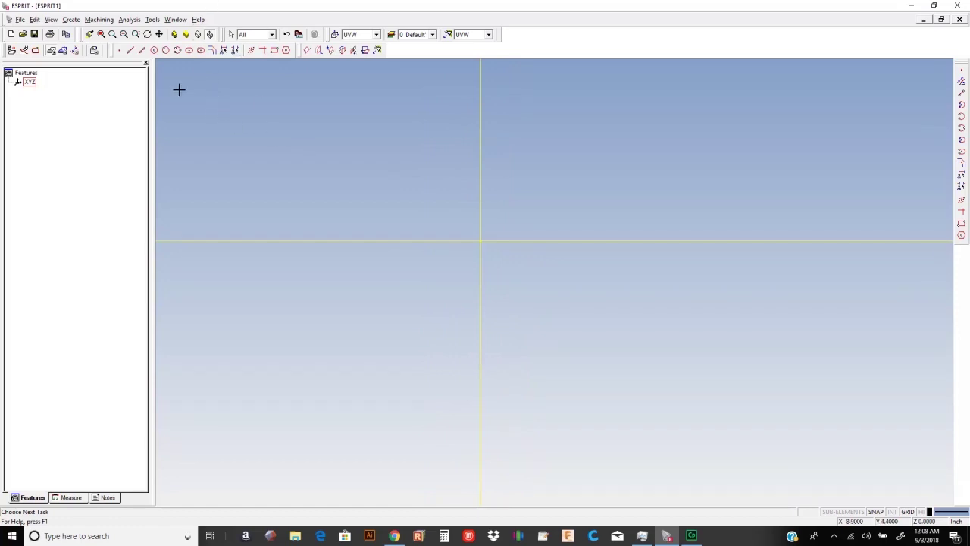
click(123, 52)
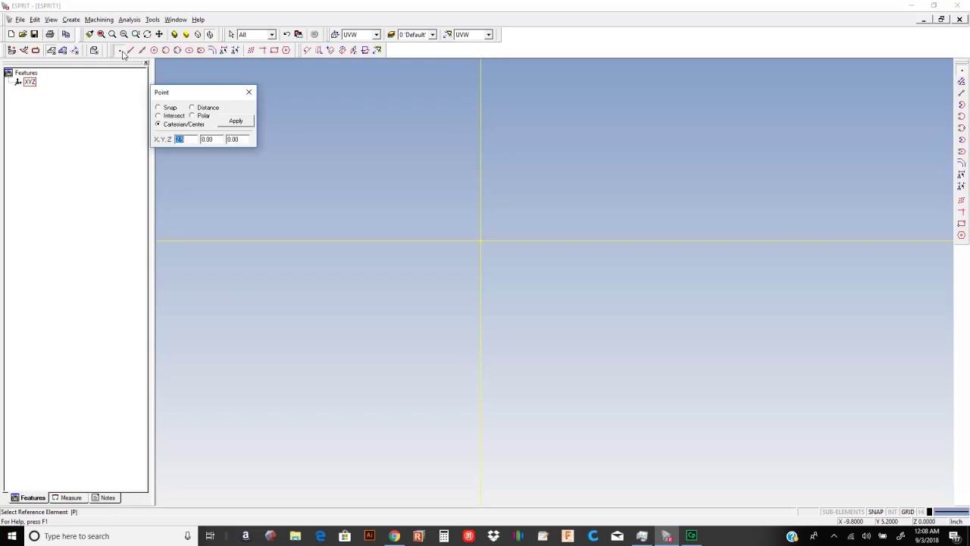
drag(202, 93, 285, 91)
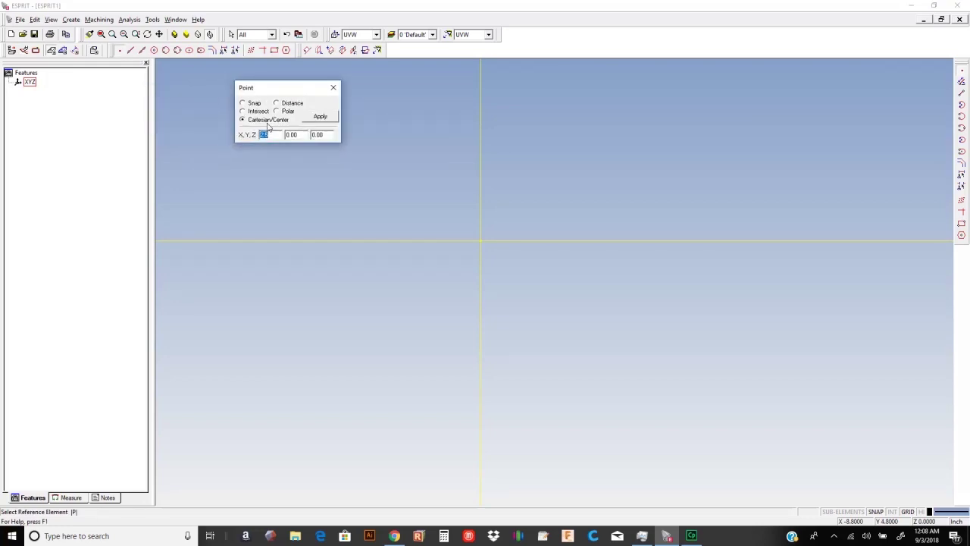
text(7)
key(Tab)
text(4)
key(shift+Tab)
click(334, 88)
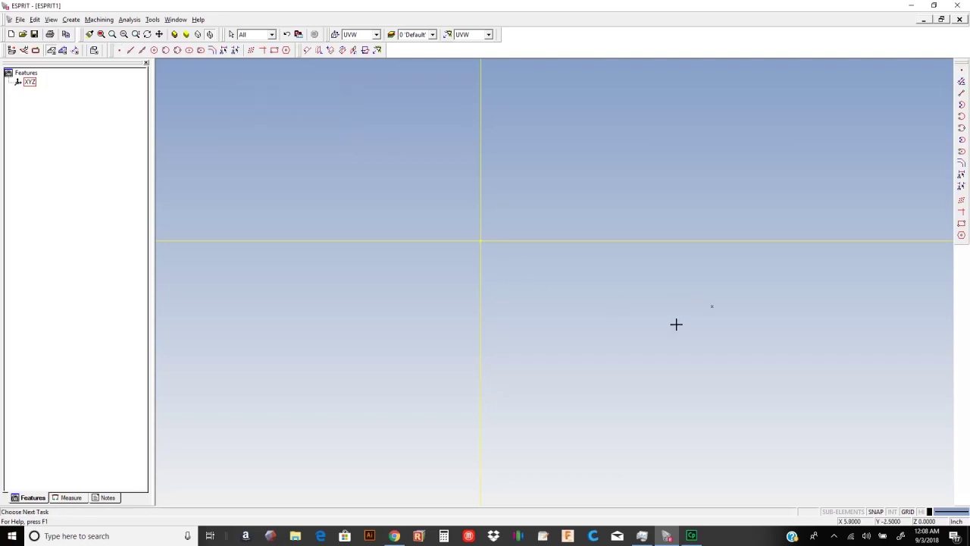
drag(688, 282, 738, 340)
middle_drag(659, 319, 637, 326)
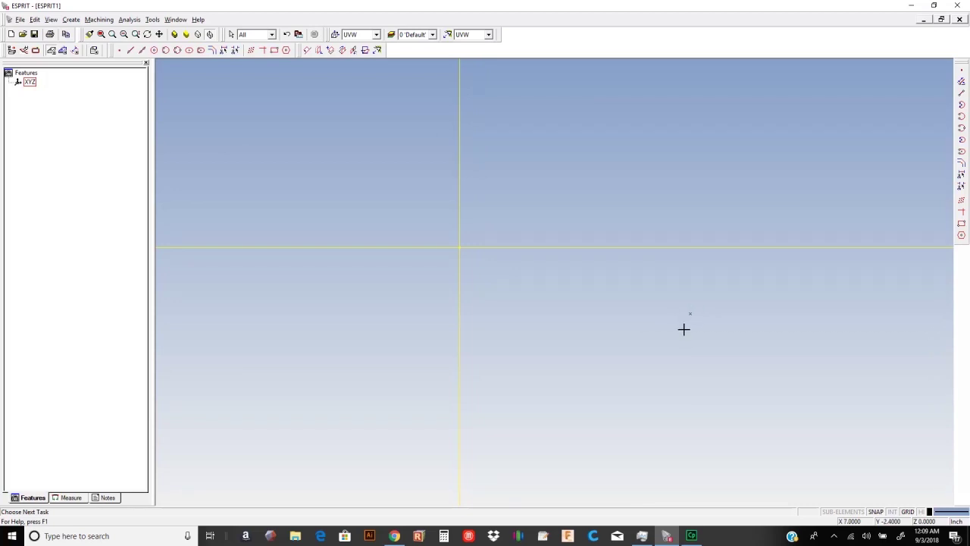
Step: Create a rectangle with opposite corners at the new point and the origin
click(274, 51)
click(690, 314)
click(459, 248)
middle_drag(560, 281, 516, 298)
key(Escape)
middle_drag(517, 259, 476, 243)
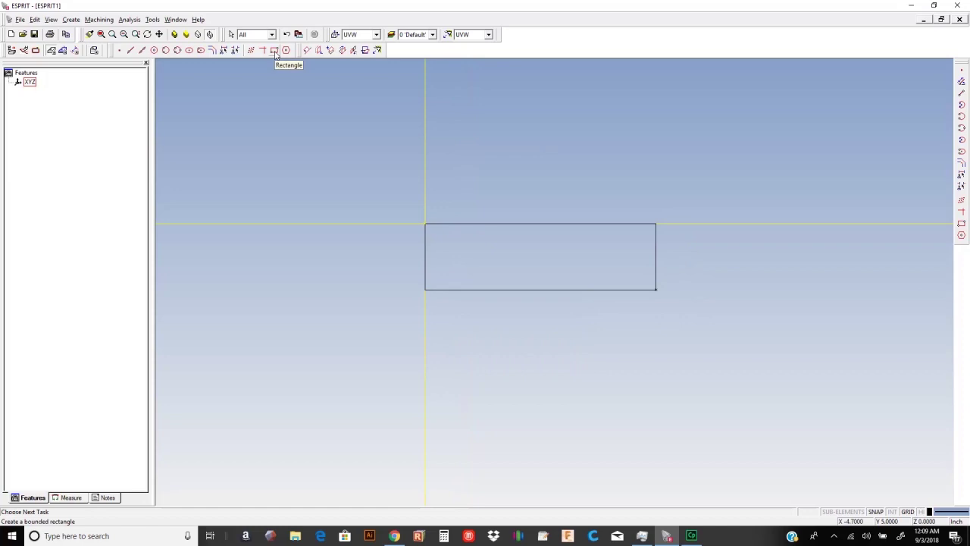
Step: Pick sides of the rectangle individually with HI mode off
middle_drag(465, 215, 454, 198)
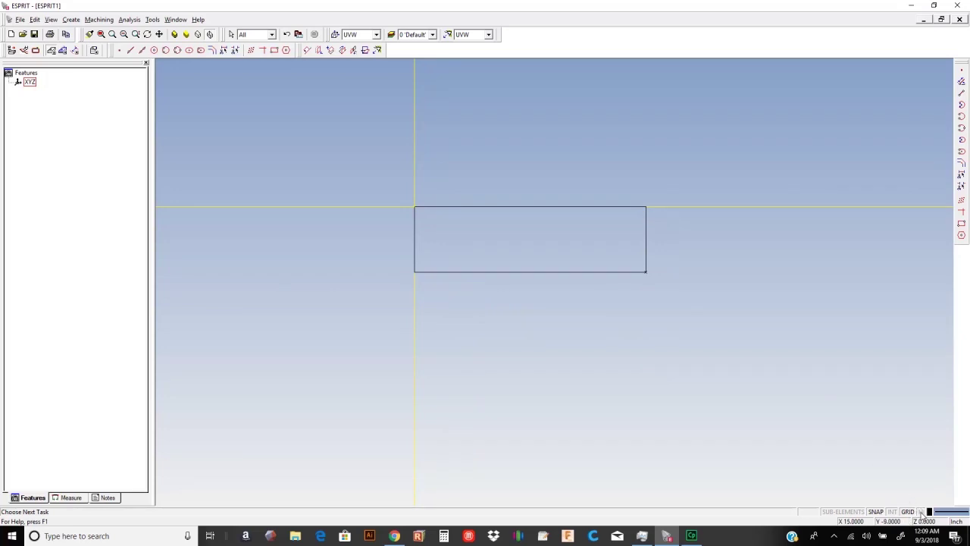
middle_drag(765, 321, 764, 336)
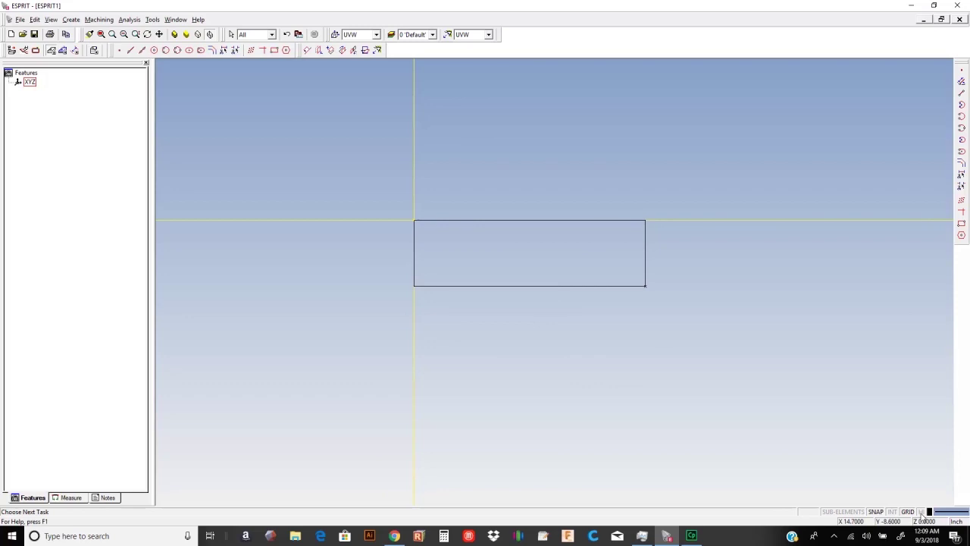
middle_drag(797, 391, 795, 396)
click(641, 246)
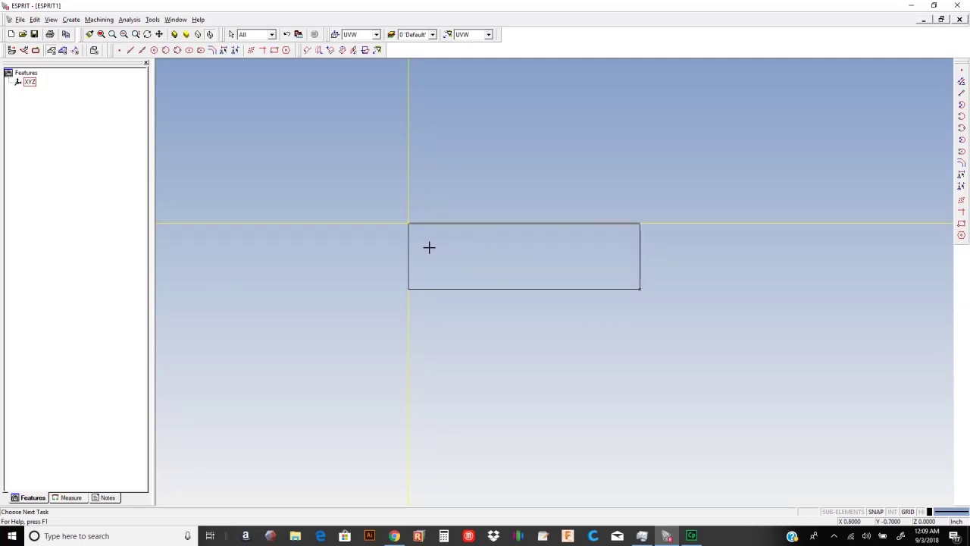
click(468, 288)
Step: With HI mode on, pick and accept the rectangle's right side, then pick near its lower-right corner, cycle to the bottom side and accept it
click(639, 244)
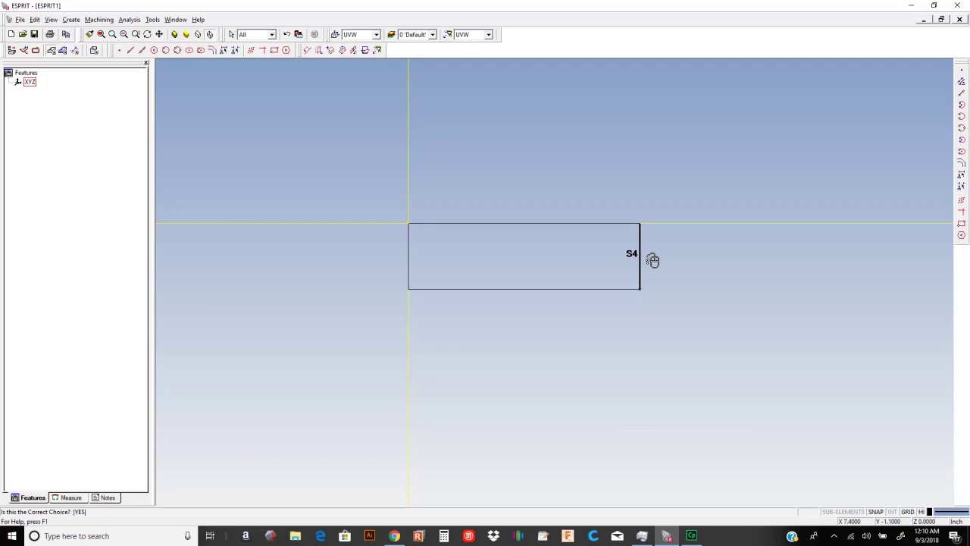
click(653, 261)
middle_drag(662, 260, 650, 257)
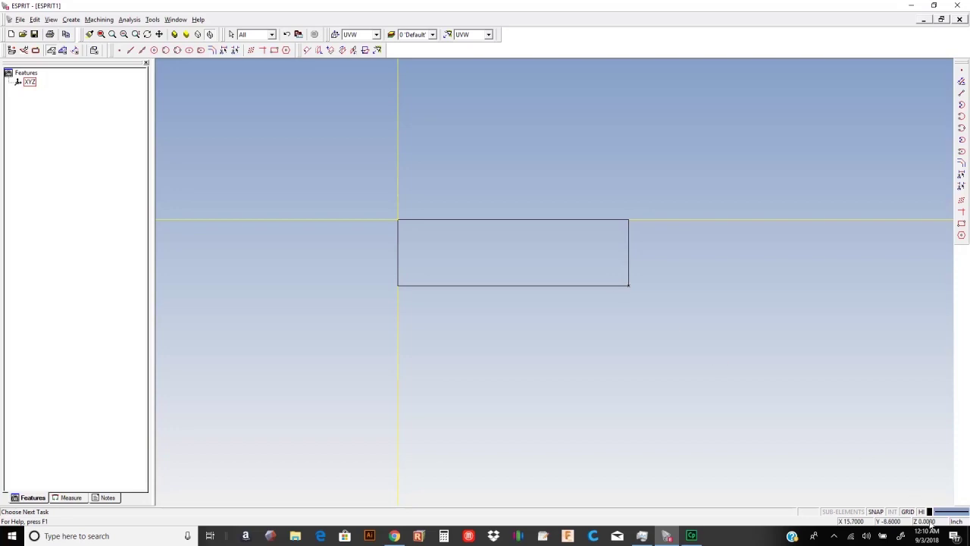
click(630, 282)
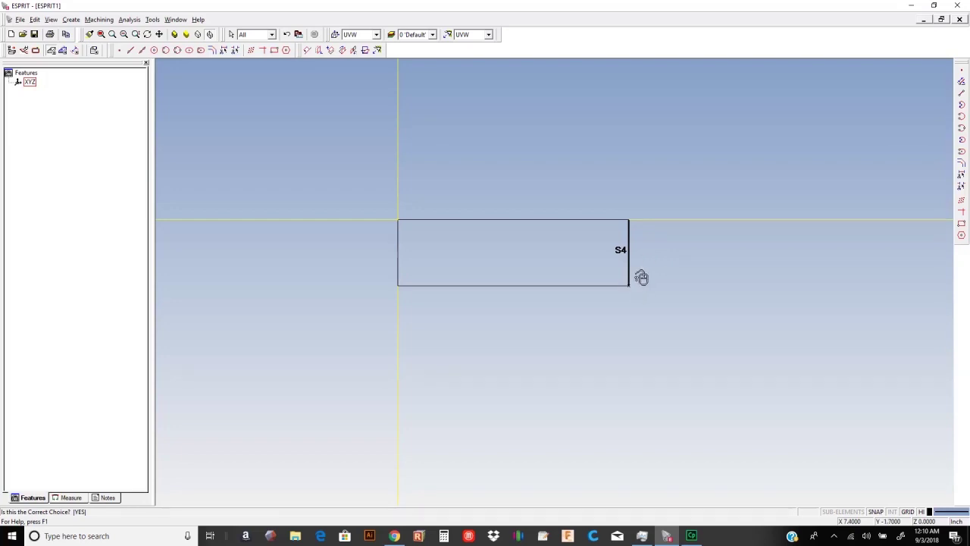
right_click(642, 279)
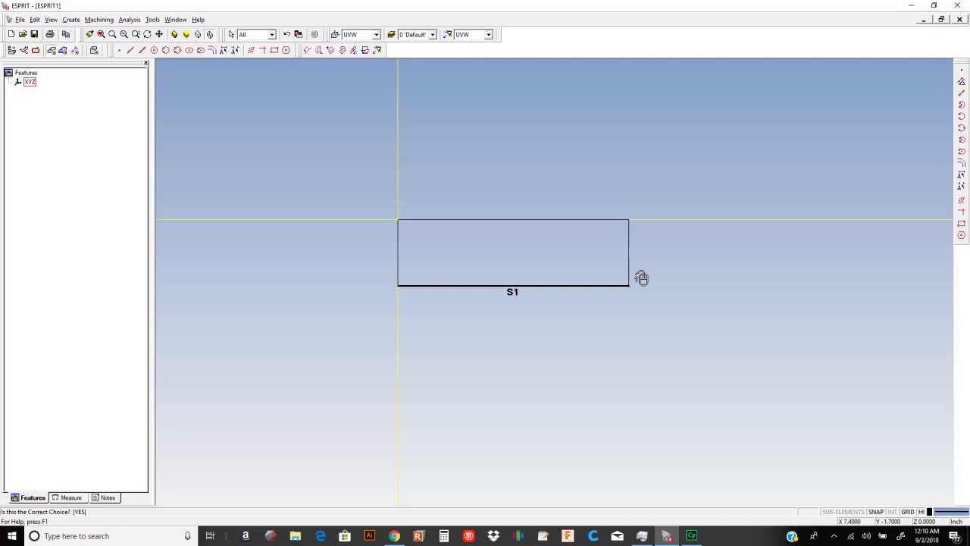
click(643, 279)
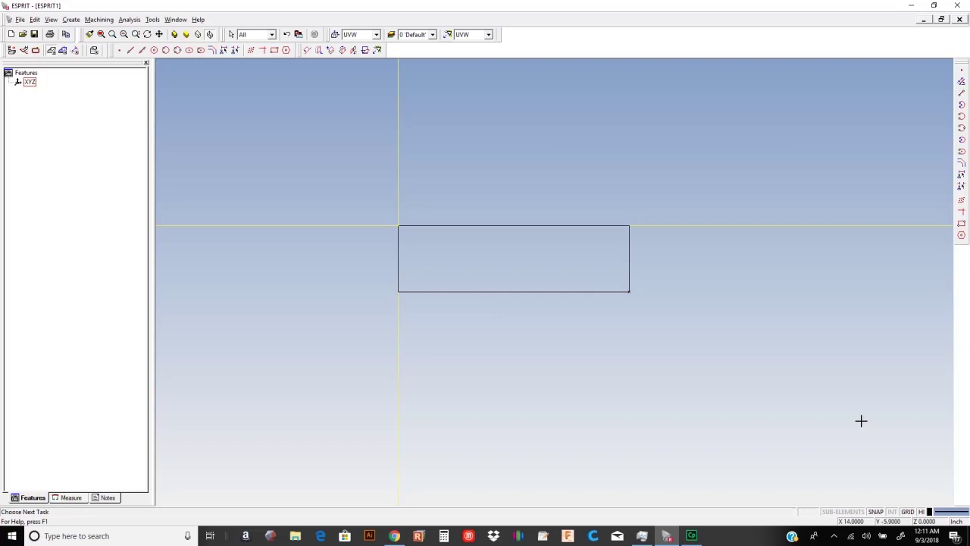
middle_drag(692, 278, 699, 264)
middle_drag(646, 323, 647, 351)
mouse_move(571, 362)
middle_down()
mouse_move(559, 357)
mouse_move(574, 357)
middle_up()
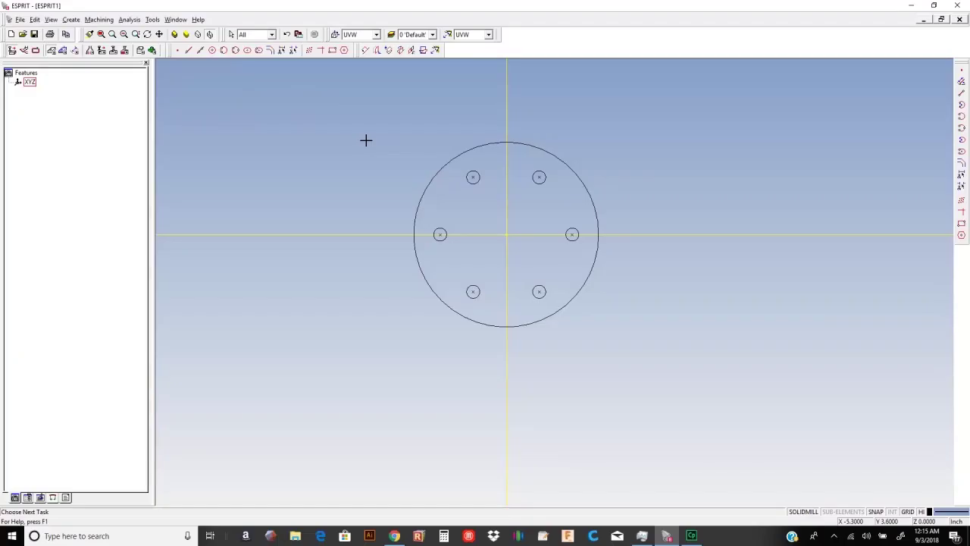
Step: Switch from the geometry tools to the feature creation and editing tools for the bolt-circle part
middle_drag(383, 157, 366, 163)
middle_drag(418, 216, 444, 190)
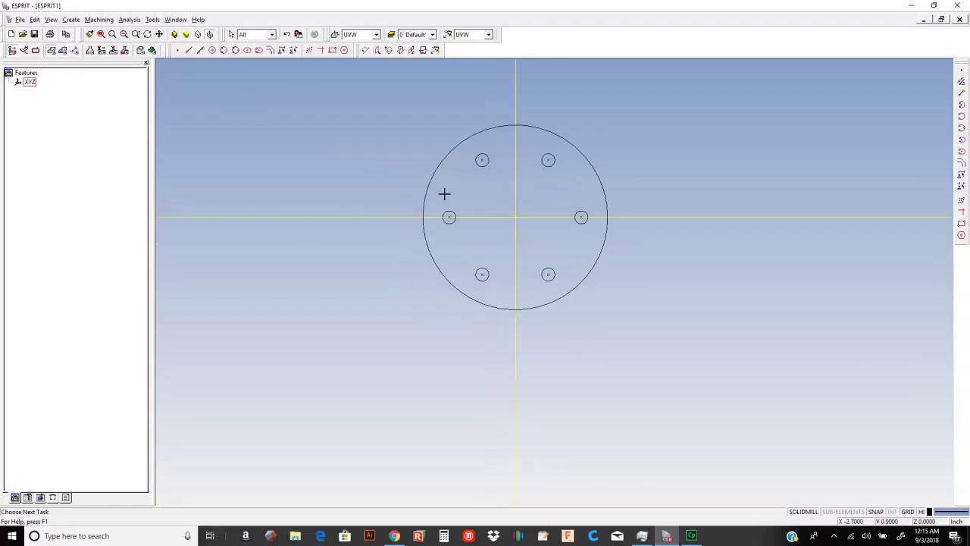
middle_drag(691, 162, 672, 188)
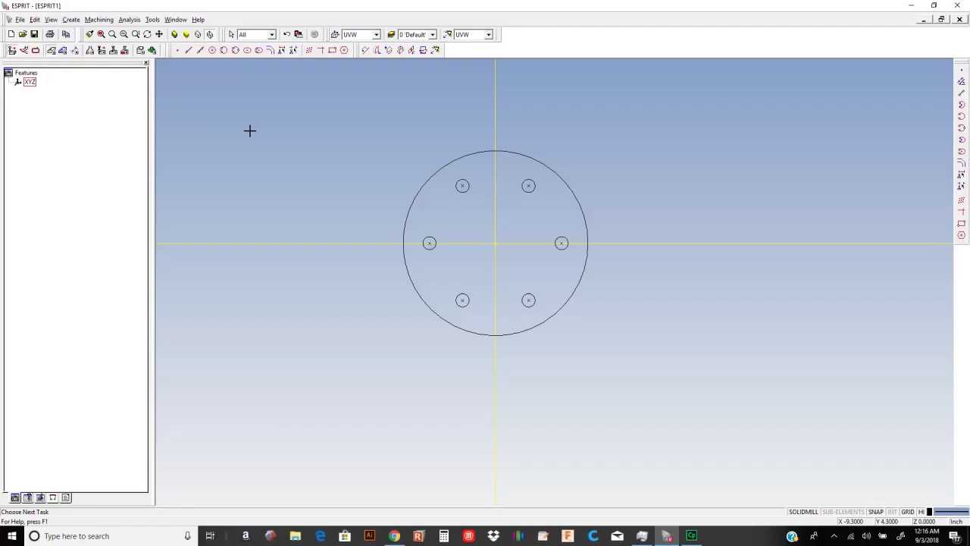
click(13, 51)
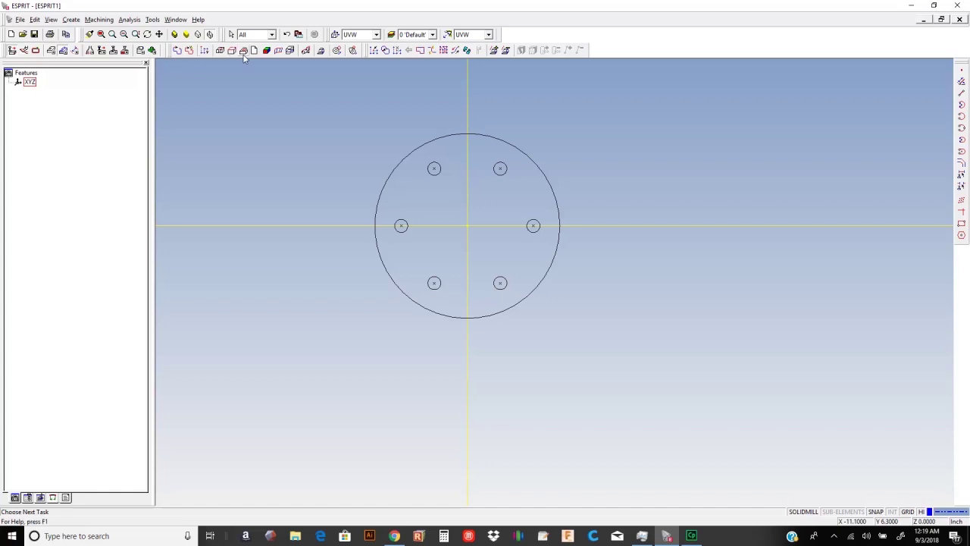
Step: Create a manual PTOP feature through the six bolt-circle hole centers, counterclockwise from the upper-left hole to the upper-right hole
click(190, 50)
scroll(447, 178, up, 2)
scroll(455, 188, up, 2)
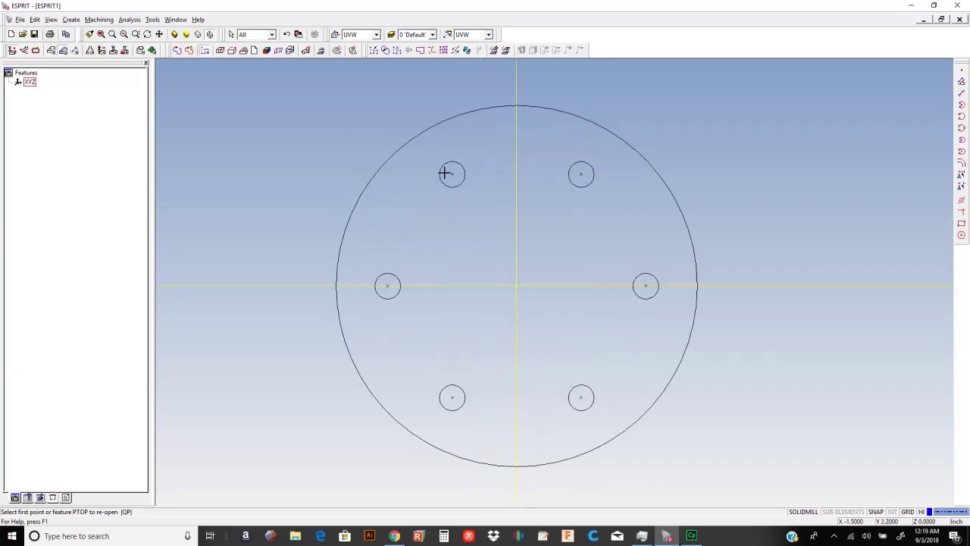
click(451, 175)
click(388, 286)
click(451, 398)
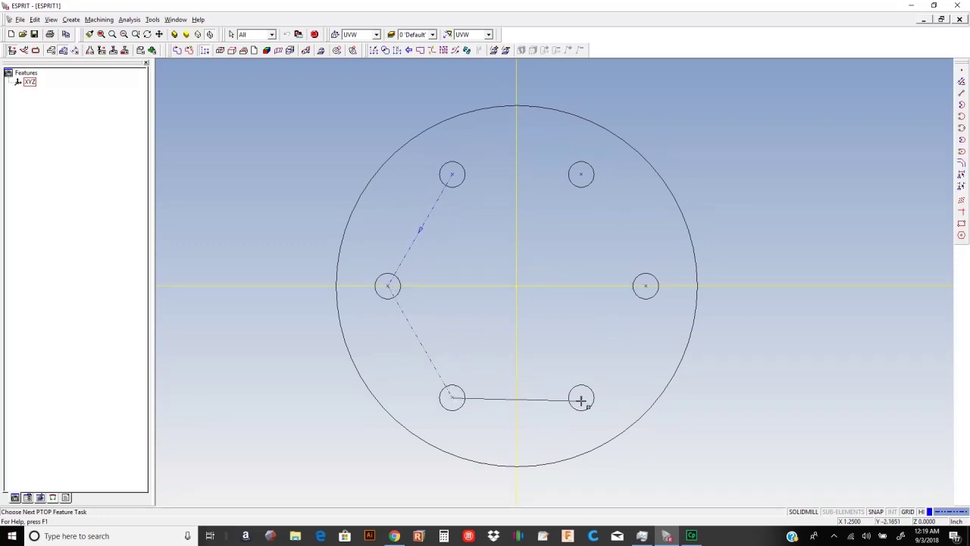
click(582, 397)
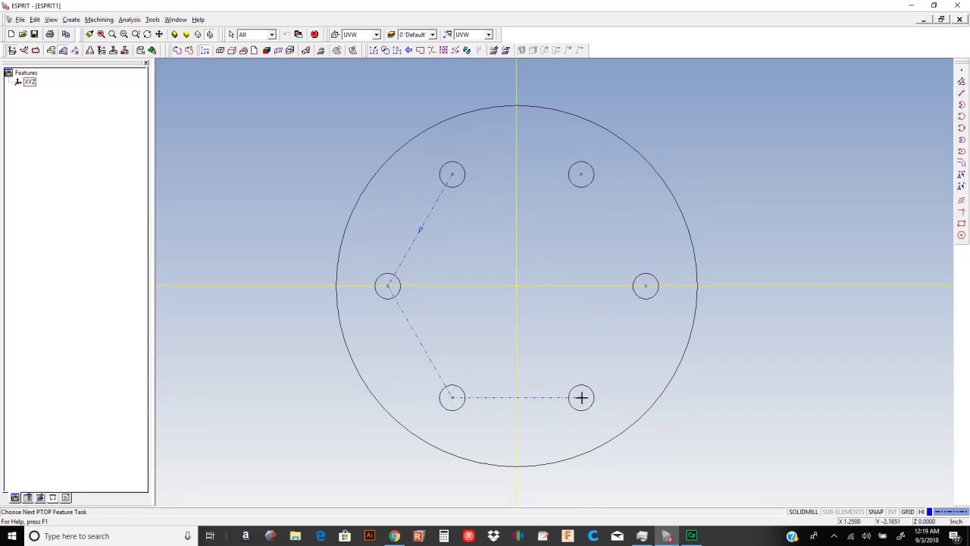
click(646, 287)
click(582, 175)
middle_drag(534, 254, 526, 224)
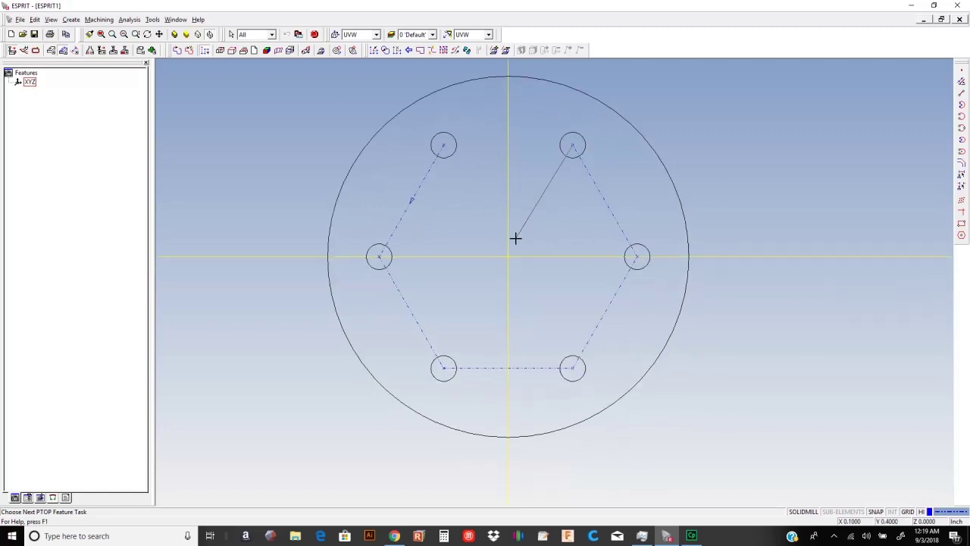
scroll(516, 239, down, 1)
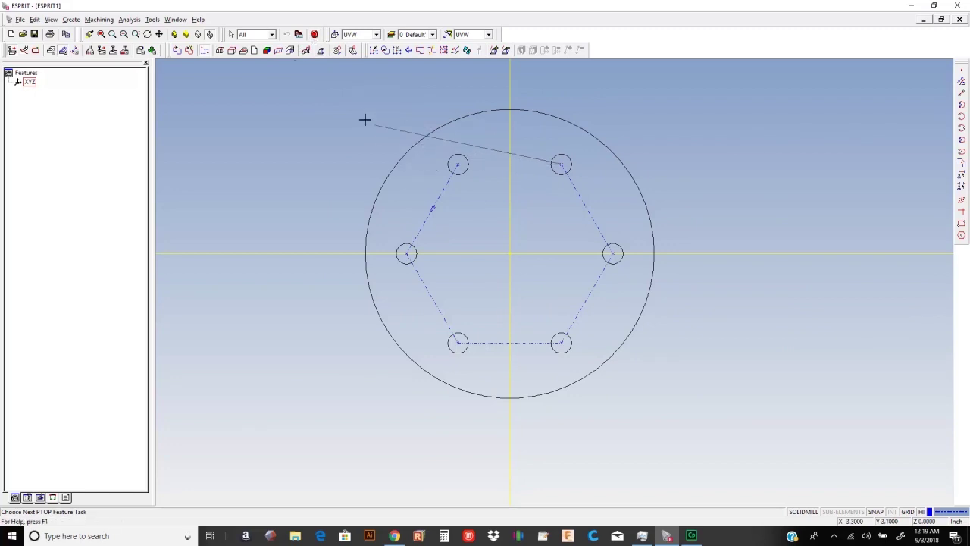
click(318, 49)
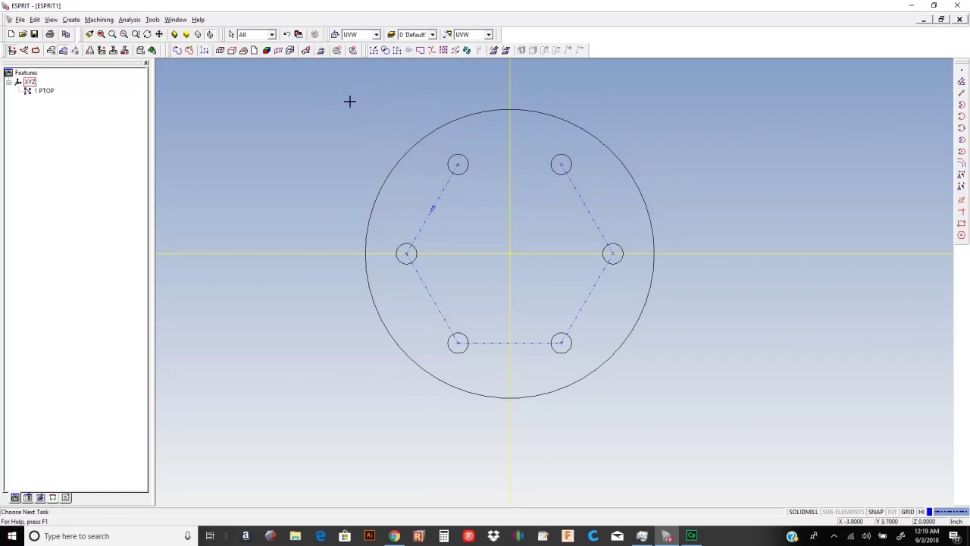
Step: Rename the new PTOP feature as 5"BC
click(44, 91)
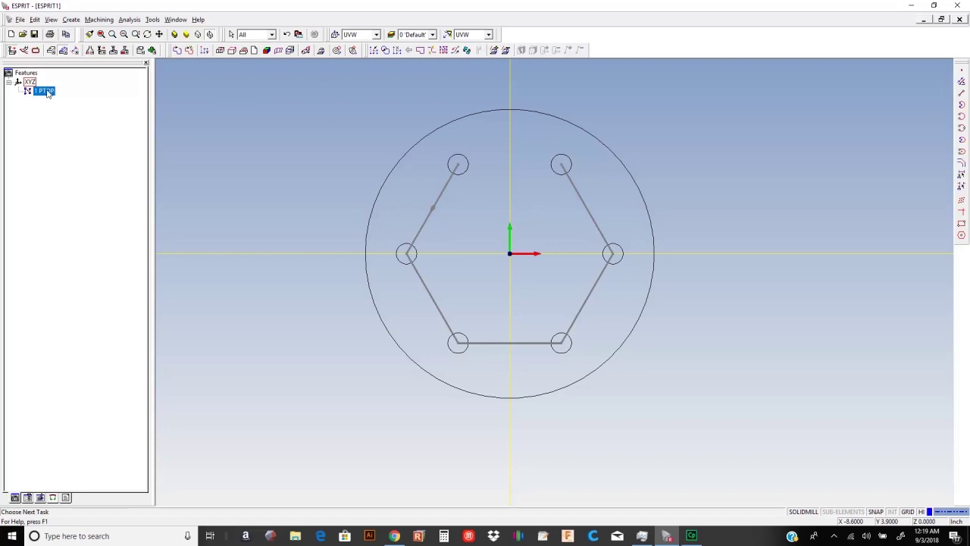
right_click(47, 92)
click(76, 135)
text(5"BC)
key(Return)
middle_drag(284, 183, 267, 193)
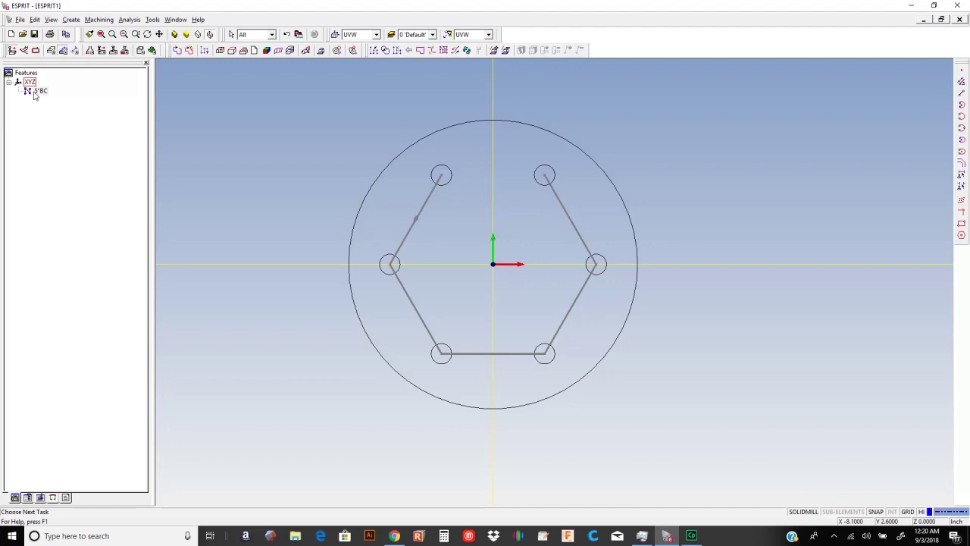
Step: Start a SolidMill drilling operation on the 5"BC feature and name the operation Drill BC
click(102, 51)
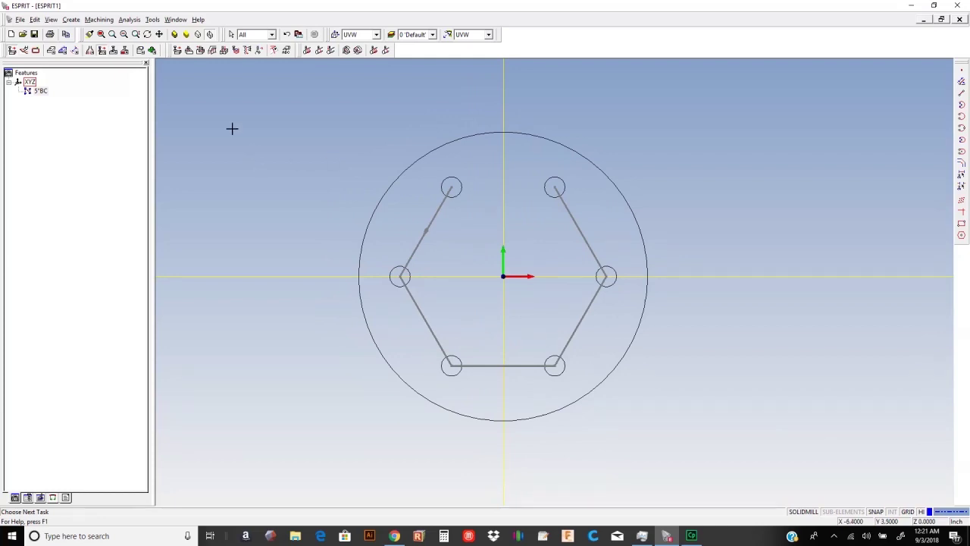
middle_drag(345, 142, 339, 139)
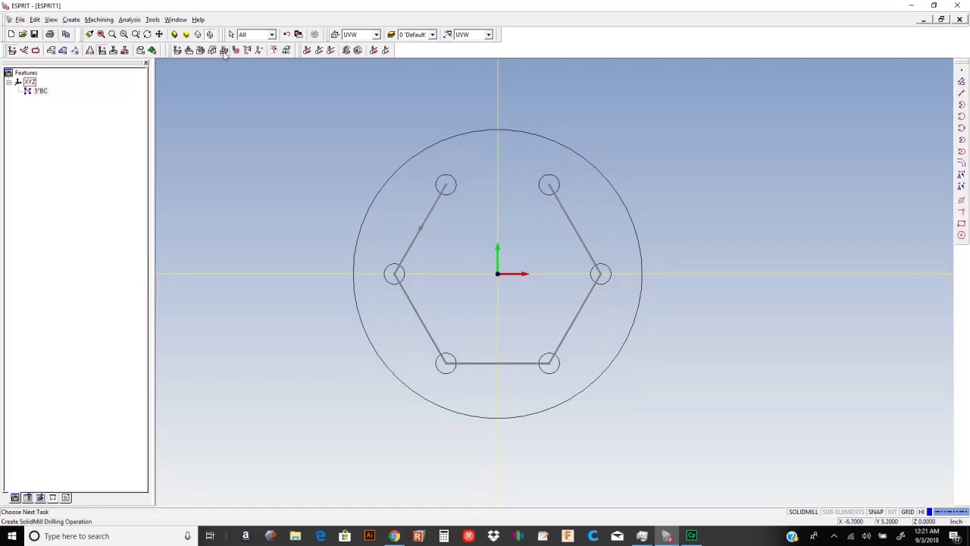
click(224, 50)
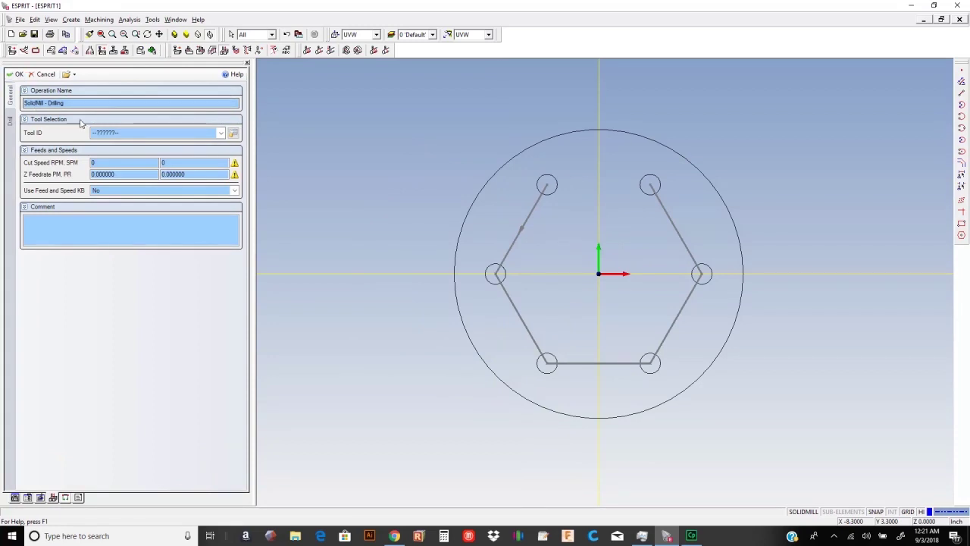
drag(86, 103, 2, 81)
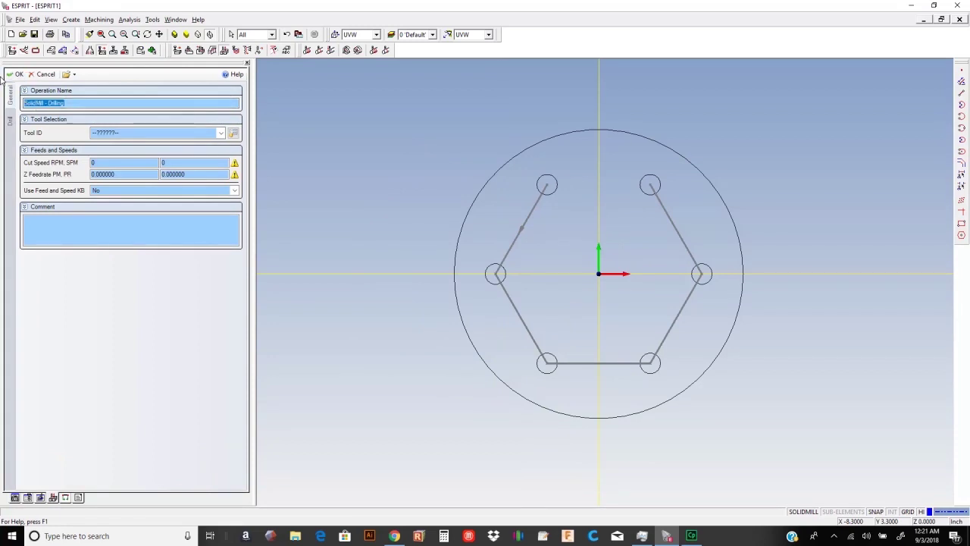
text(Drill BC)
Step: Load the DR 0.5 in drill from the Mills Tools - Inch group as the operation's tool
click(224, 136)
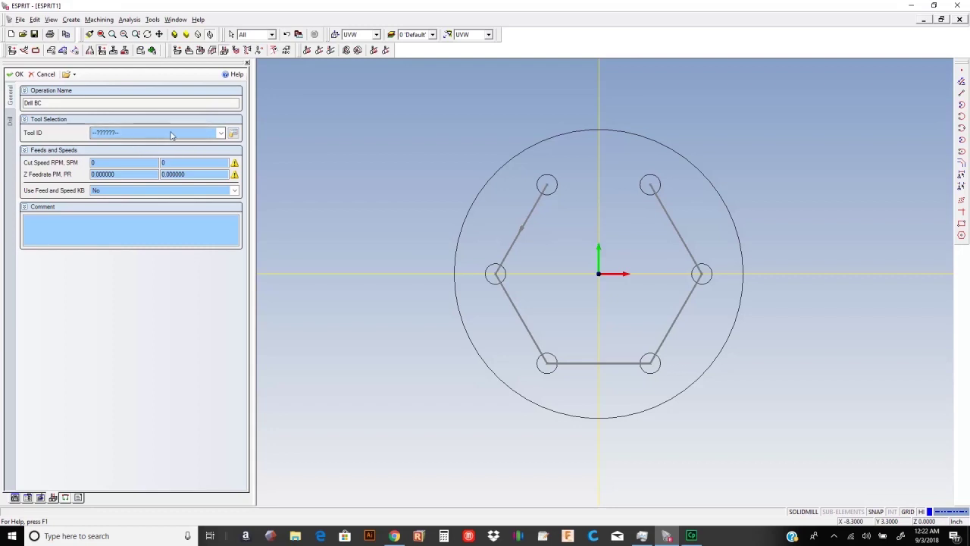
click(234, 134)
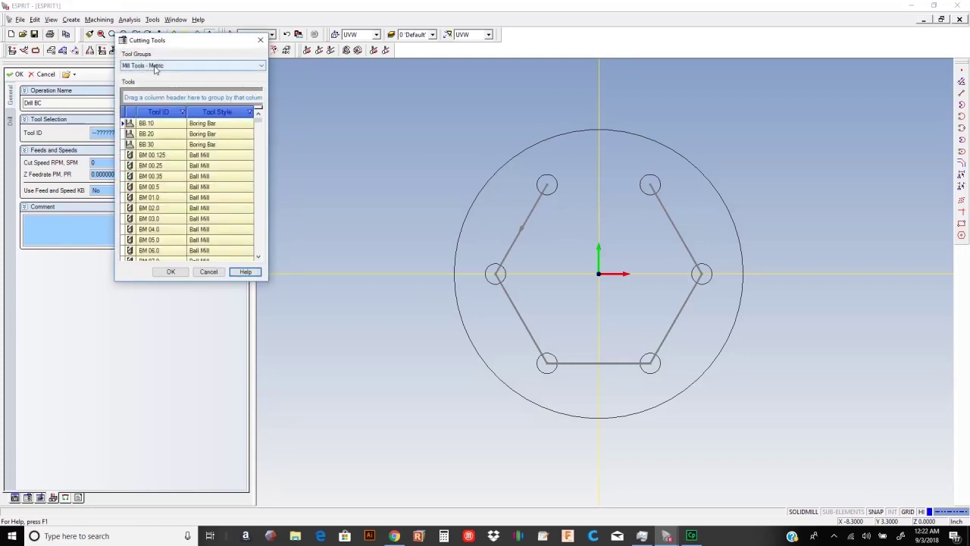
click(155, 65)
click(158, 80)
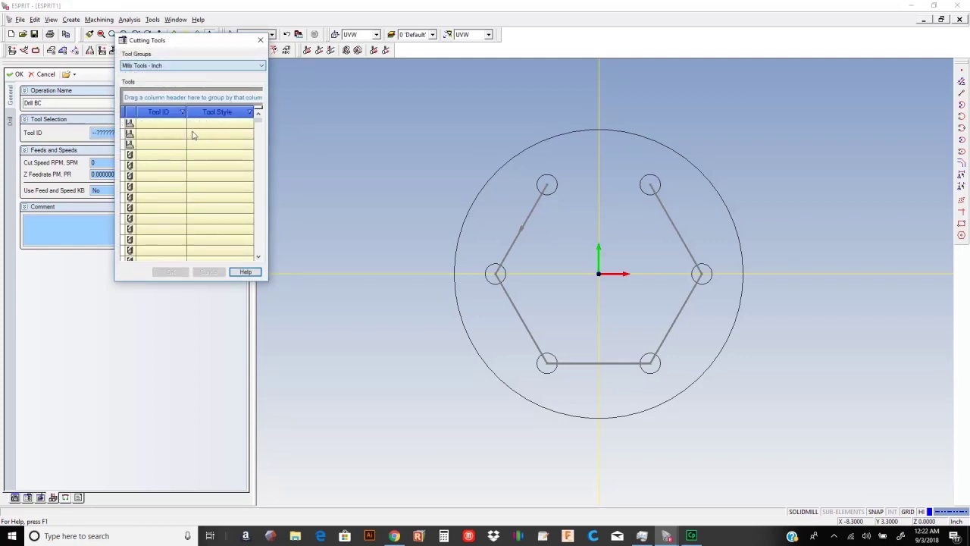
scroll(207, 166, down, 10)
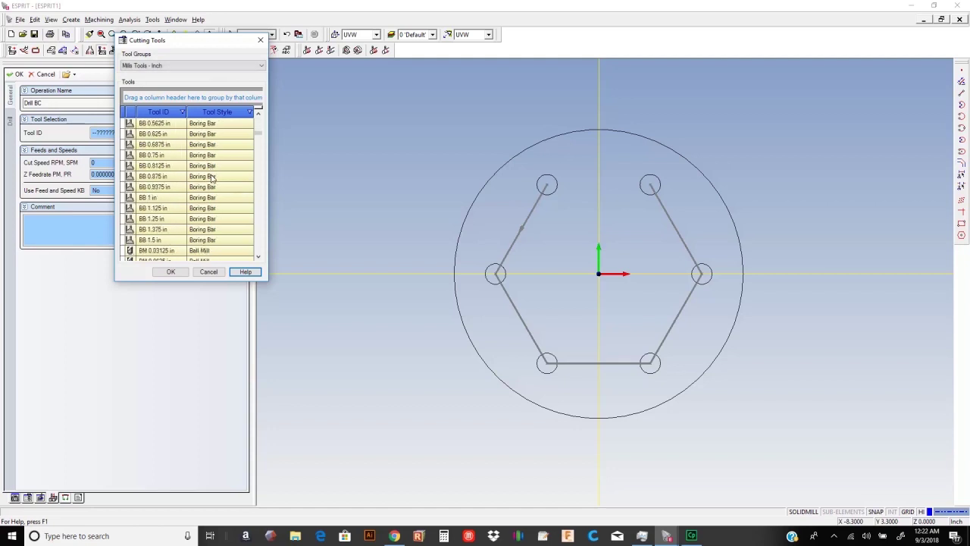
scroll(212, 182, down, 12)
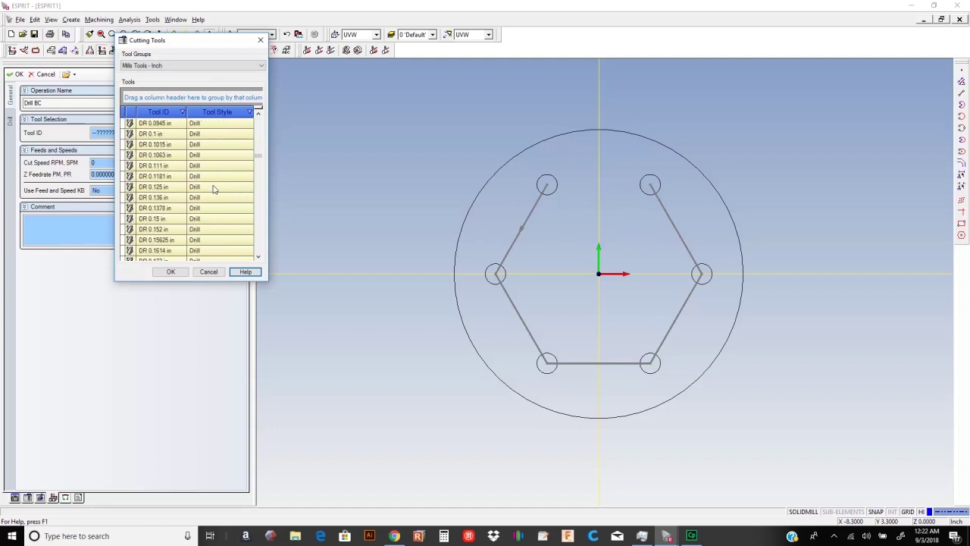
scroll(212, 196, down, 15)
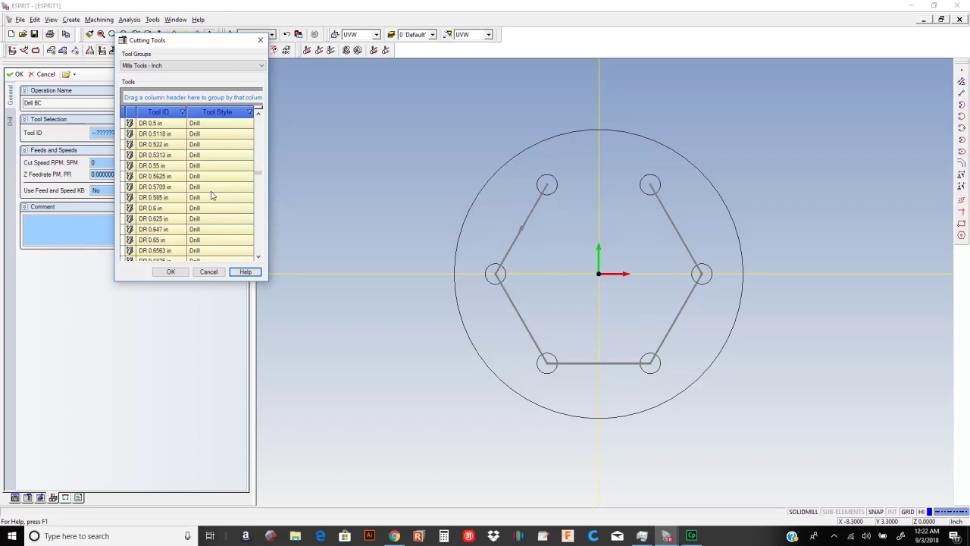
click(165, 155)
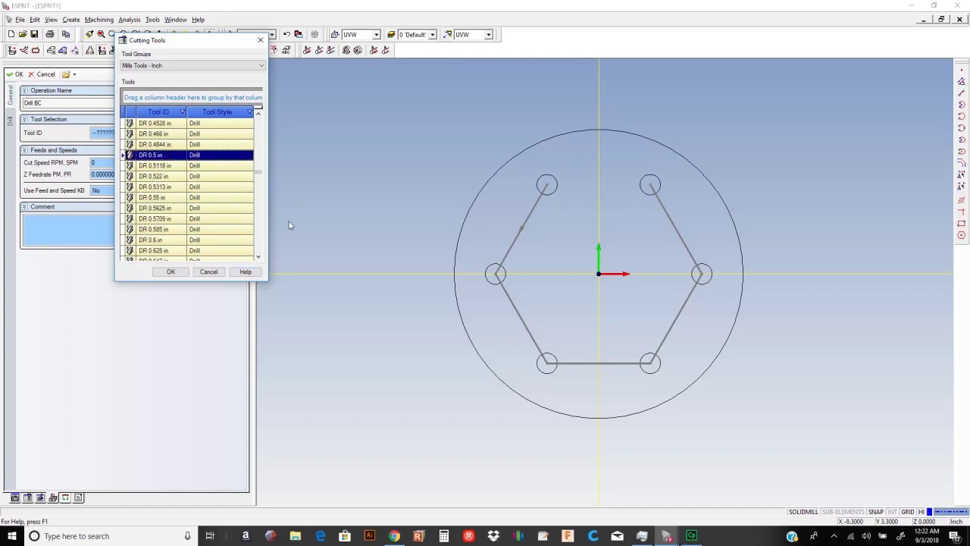
click(171, 272)
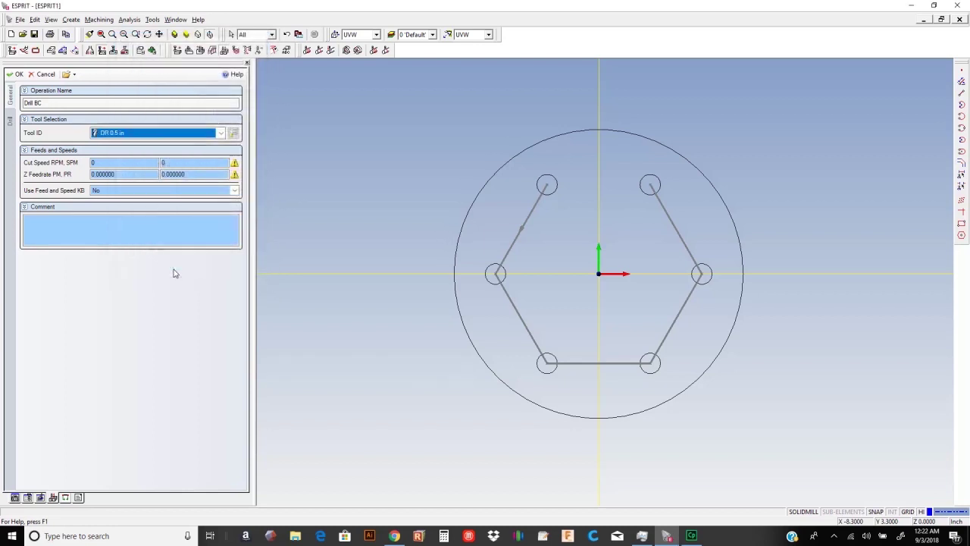
Step: Set the drilling cut speed to 800 RPM and the Z feedrate to 7.0 per minute
click(136, 166)
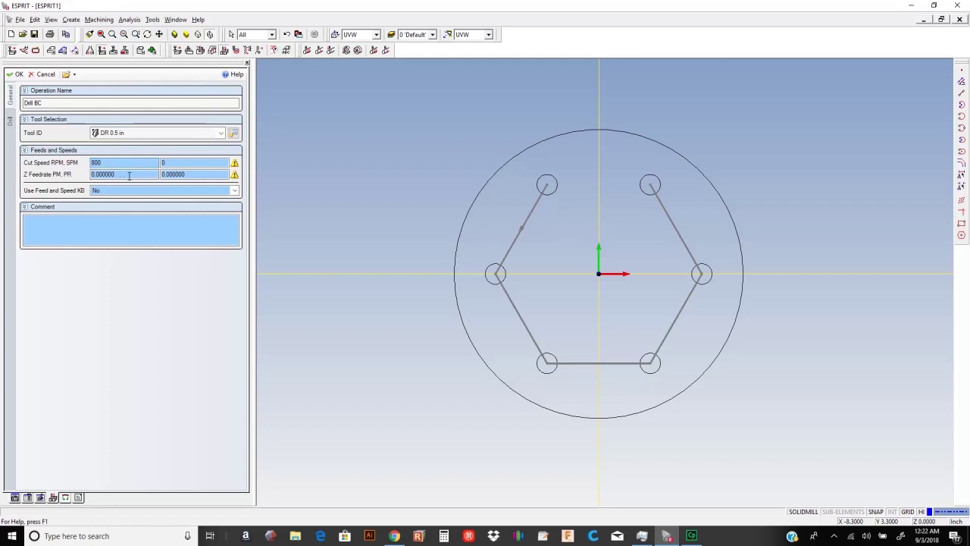
key(Tab)
text(7)
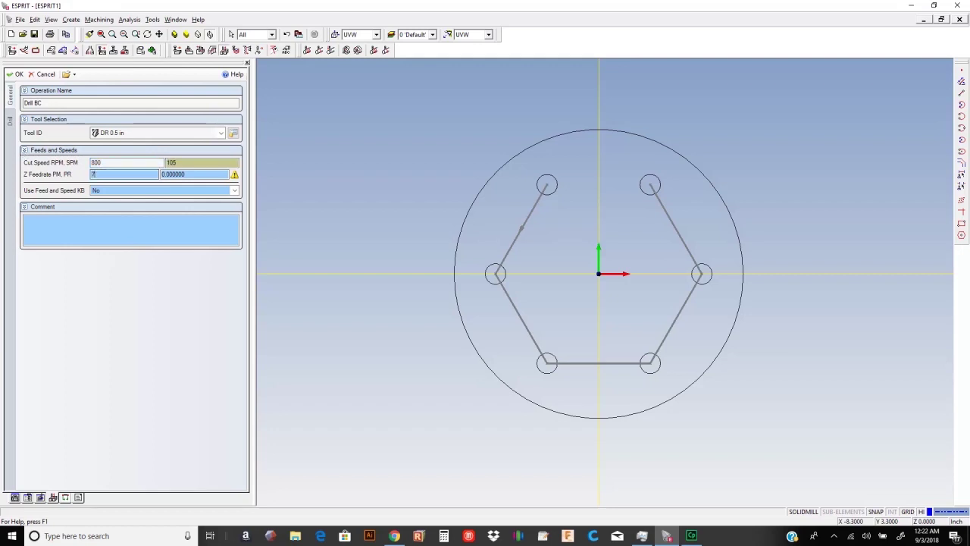
text(.0)
Step: Set the drill cycle type to Peck, with the first peck increment and the peck increment both at 0.2
click(10, 121)
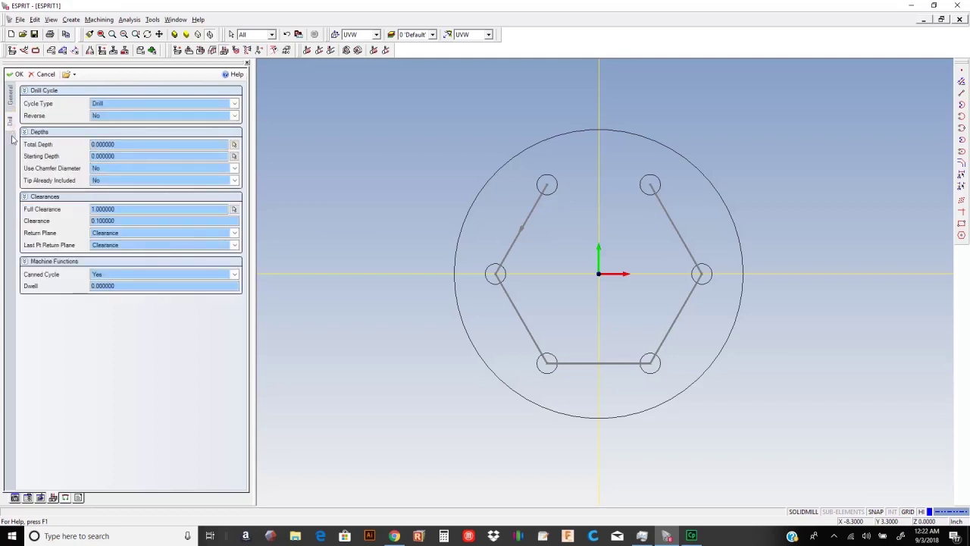
click(128, 105)
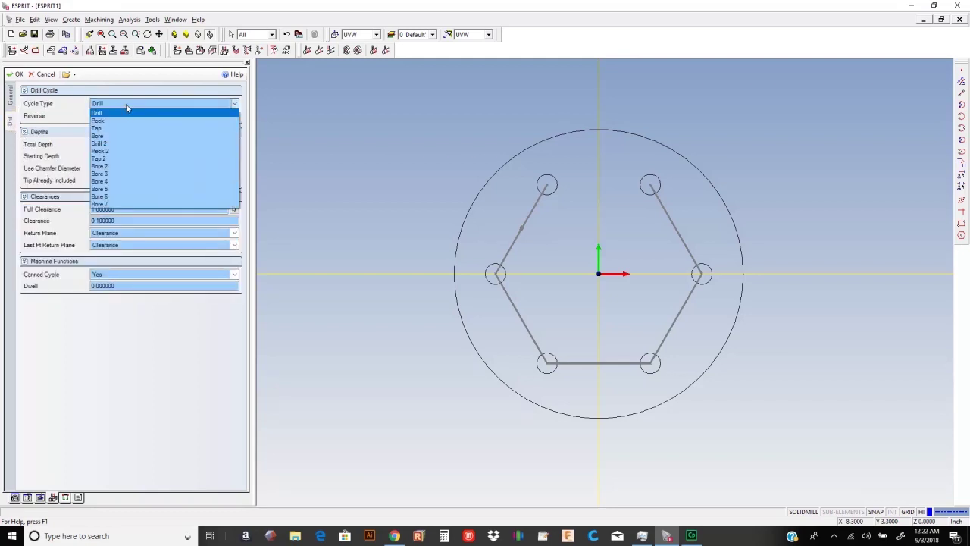
click(129, 120)
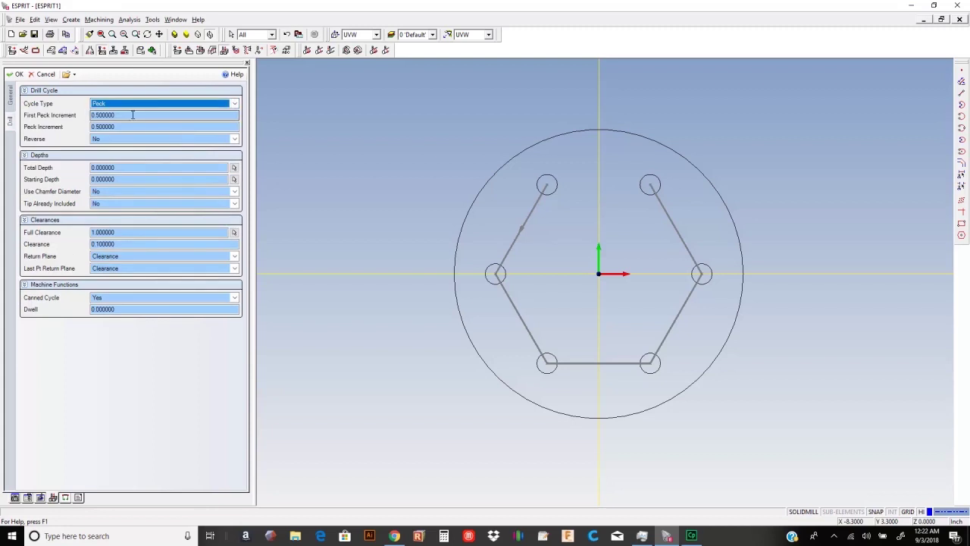
click(133, 114)
key(BackSpace)
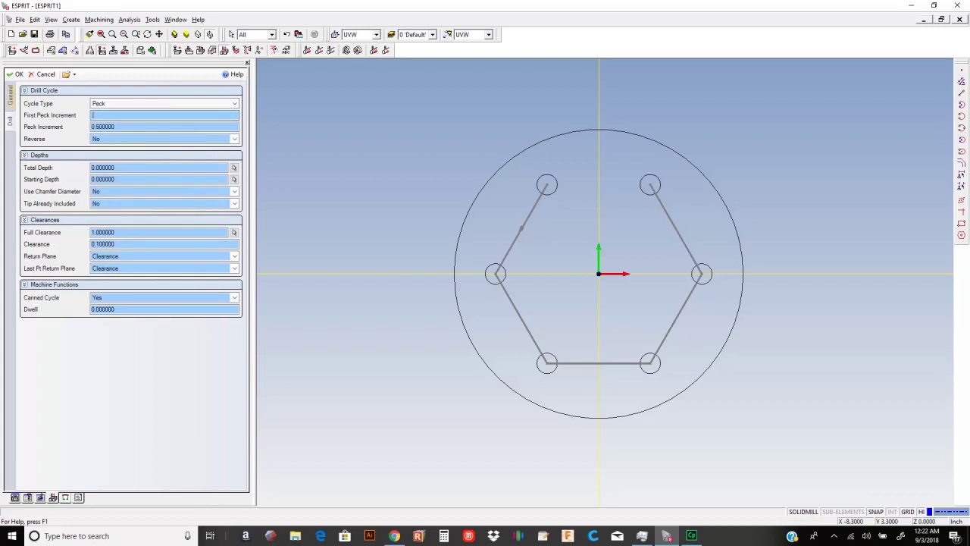
text(.2)
key(Tab)
text(.2)
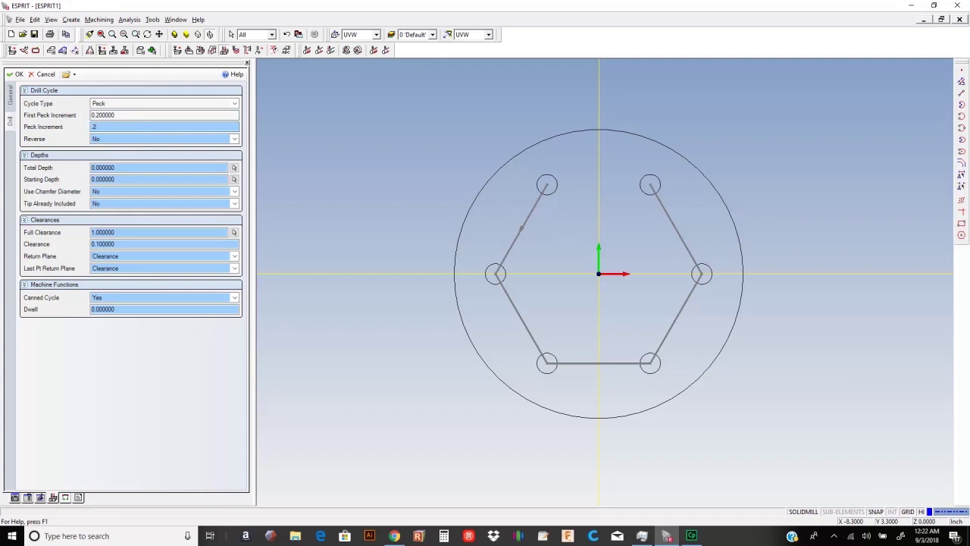
Step: Set the total depth to 1.0 with Tip Already Included at No, and create the drilling operation
click(156, 167)
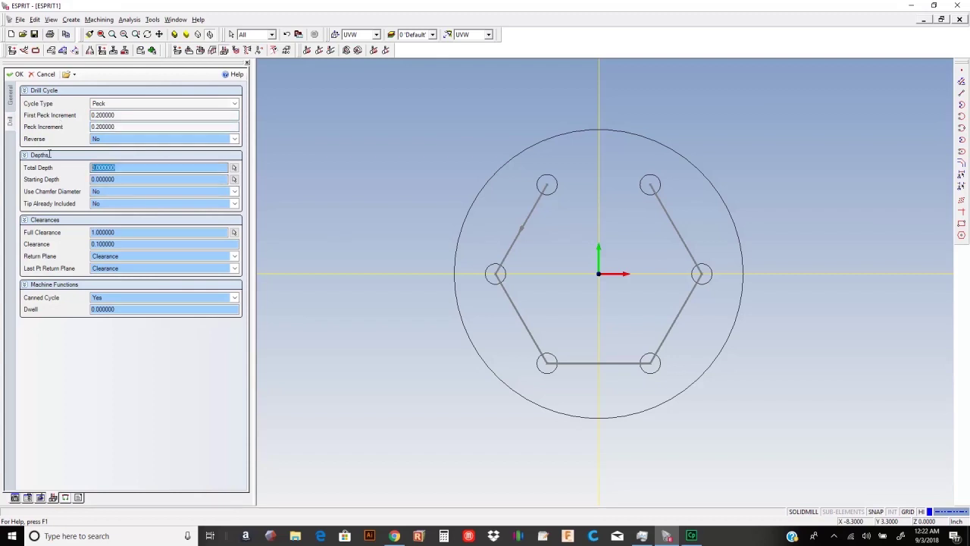
text(1)
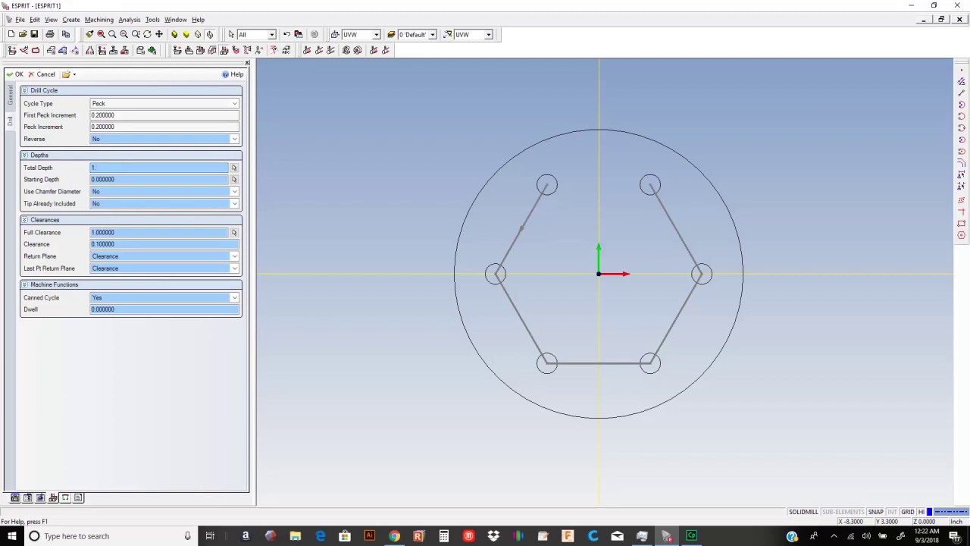
text(.)
mouse_move(175, 206)
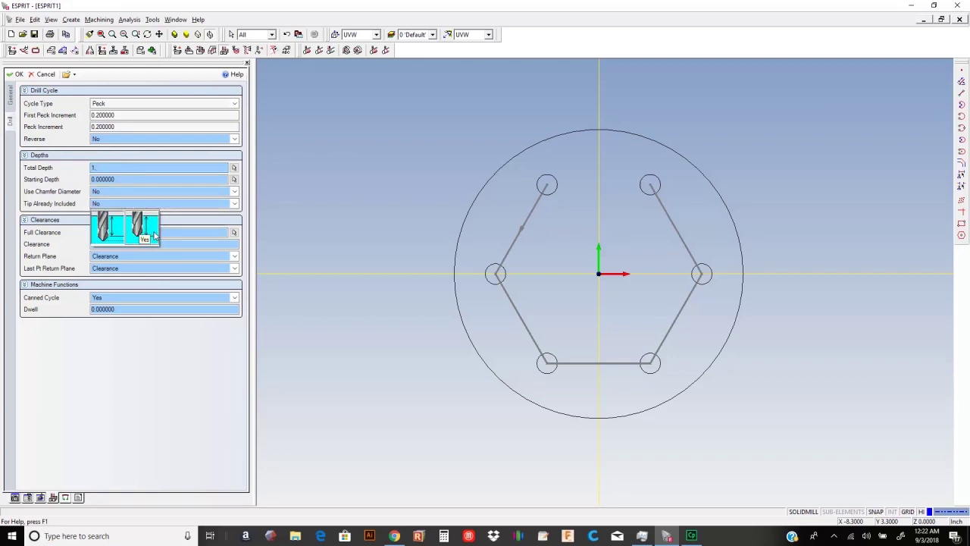
click(116, 227)
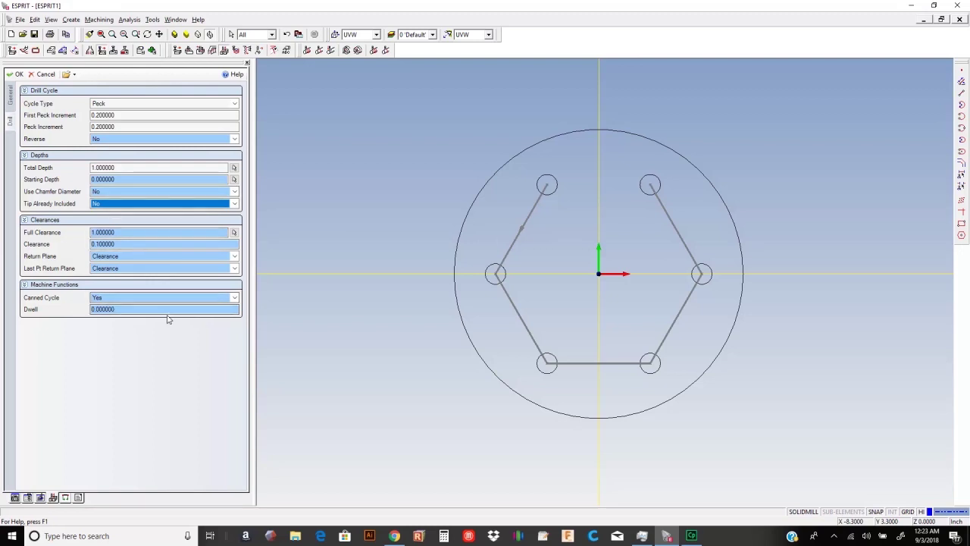
click(18, 75)
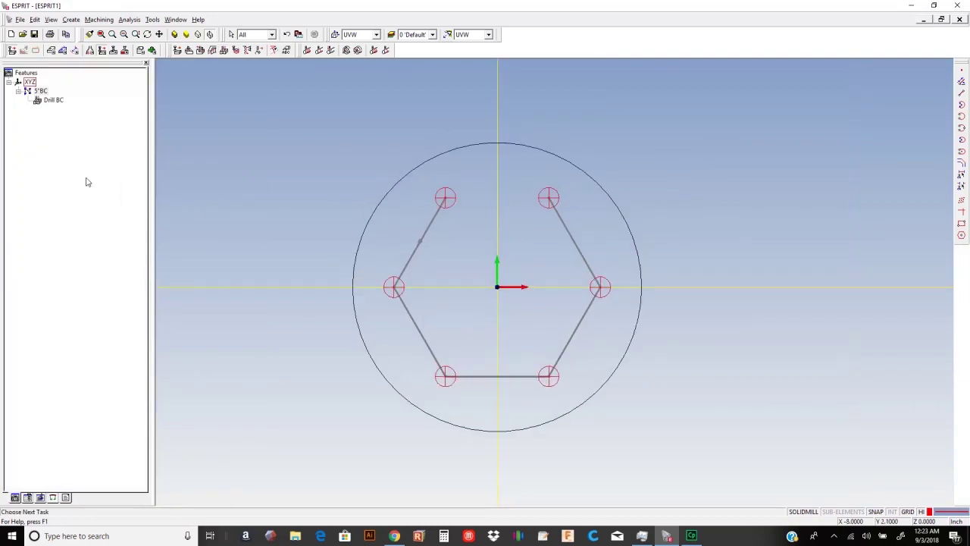
Step: Highlight the Drill BC operation and examine its drilled-hole toolpaths in a tilted 3D view
click(47, 102)
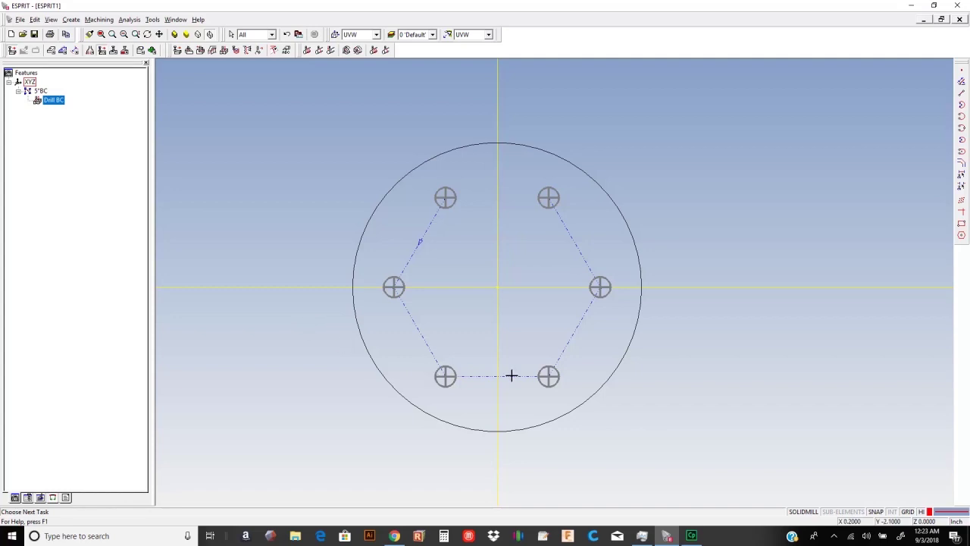
middle_drag(510, 390, 482, 384)
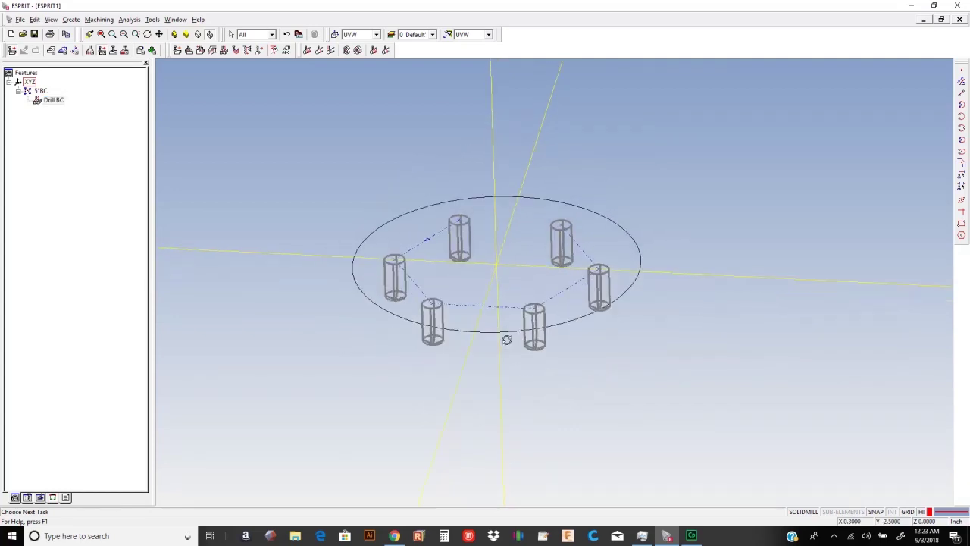
scroll(482, 384, up, 2)
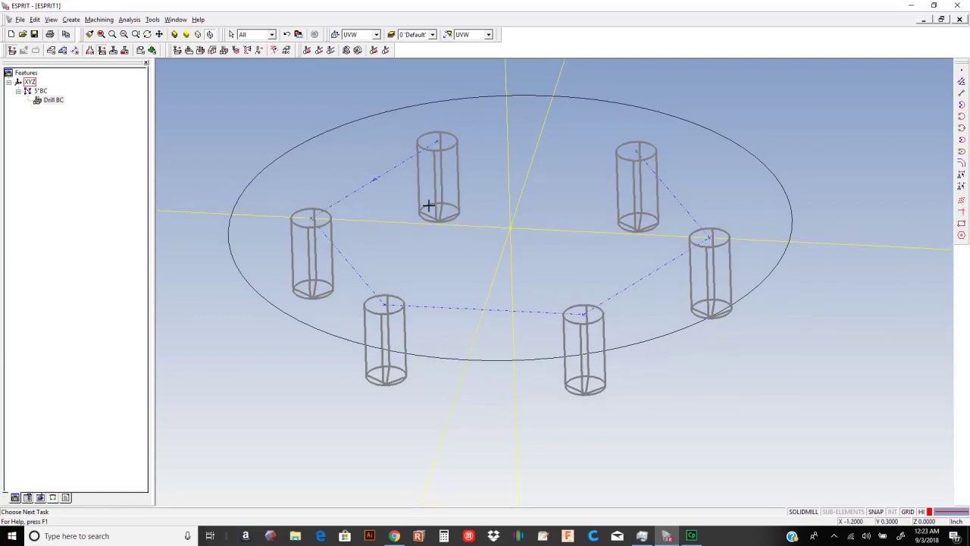
Step: Select the Drill BC operation to highlight the six holes in the view, and clear the selection
click(56, 101)
scroll(407, 331, down, 1)
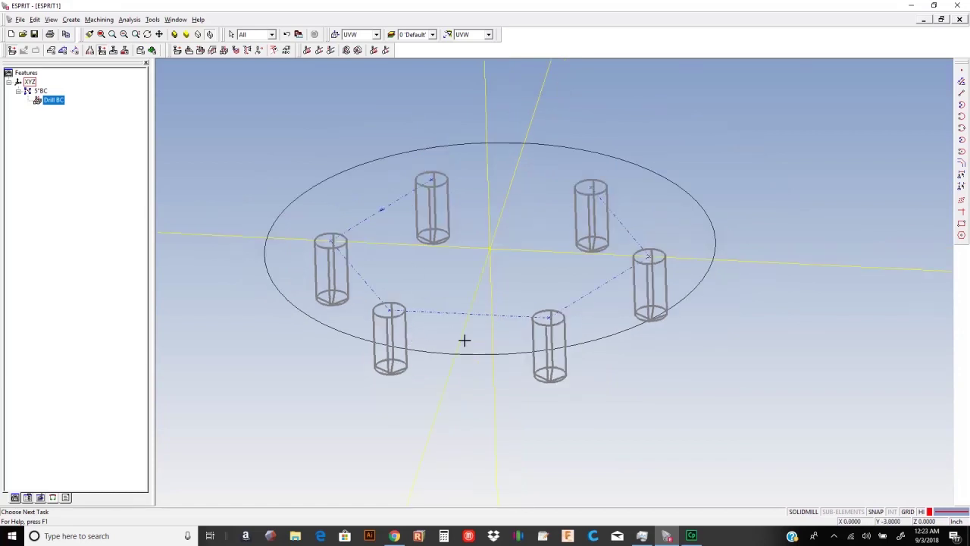
scroll(451, 336, up, 1)
click(234, 133)
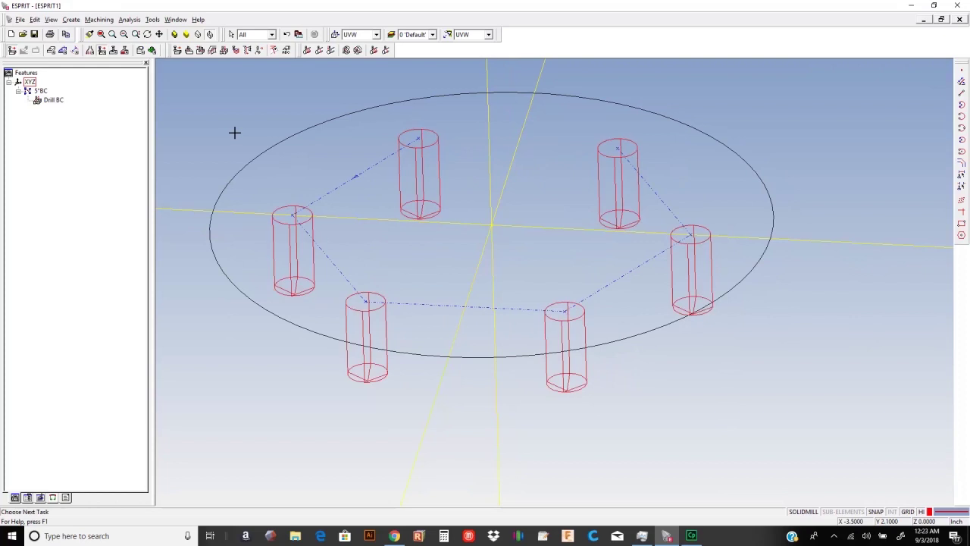
middle_drag(401, 199, 388, 215)
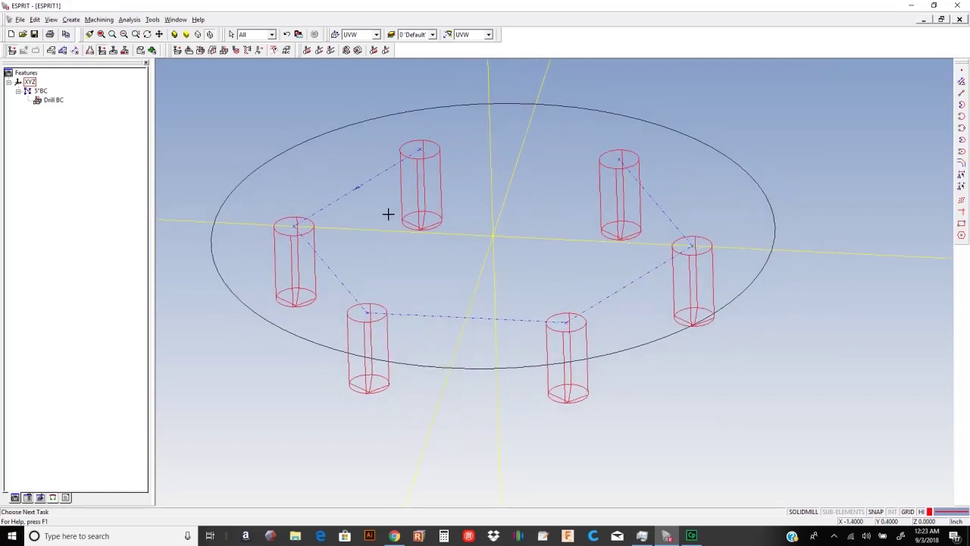
Step: Bring up the simulation controls, run the drilling simulation and stop it
click(152, 50)
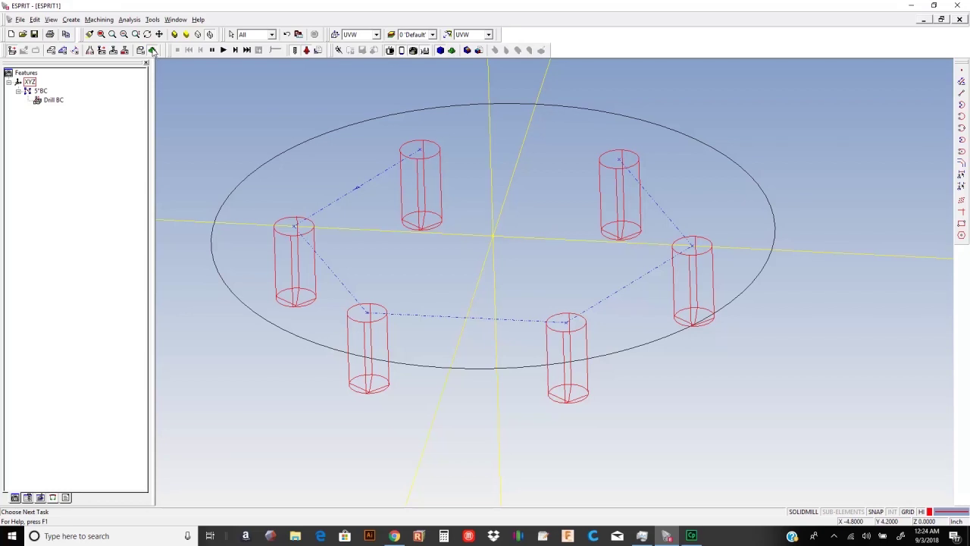
click(223, 50)
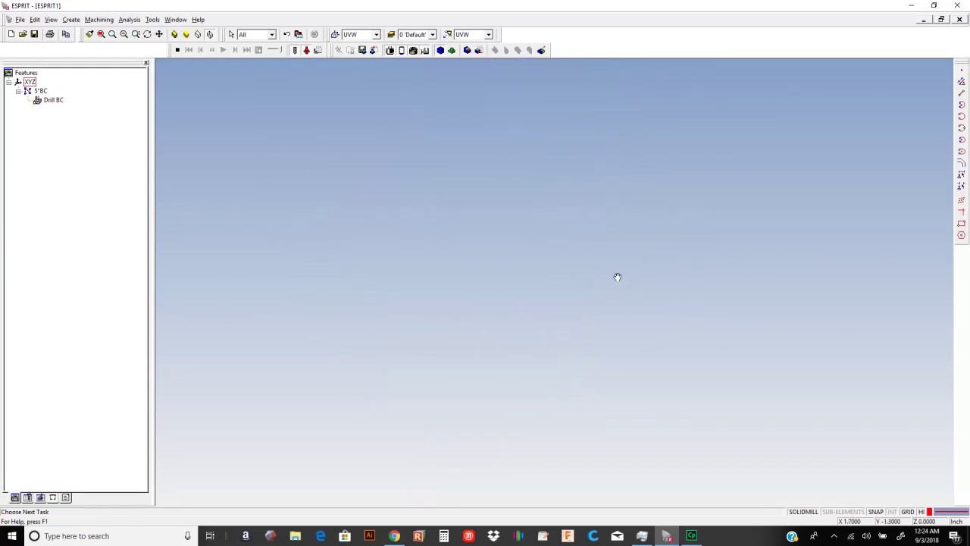
click(185, 50)
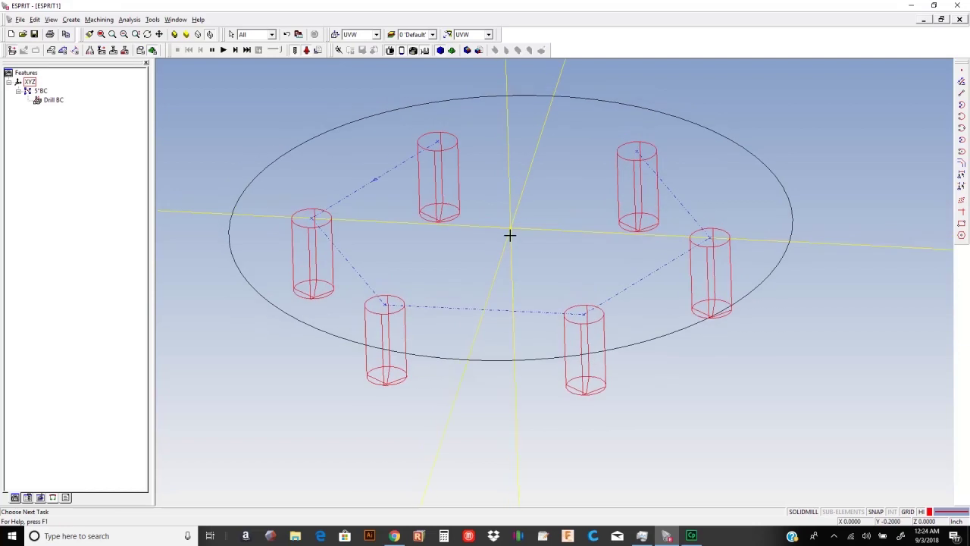
Step: Enable Plot Geometry in the simulation parameters, and rerun and stop the drilling simulation with the geometry plotted
scroll(510, 237, down, 2)
middle_drag(518, 234, 518, 258)
scroll(518, 259, up, 2)
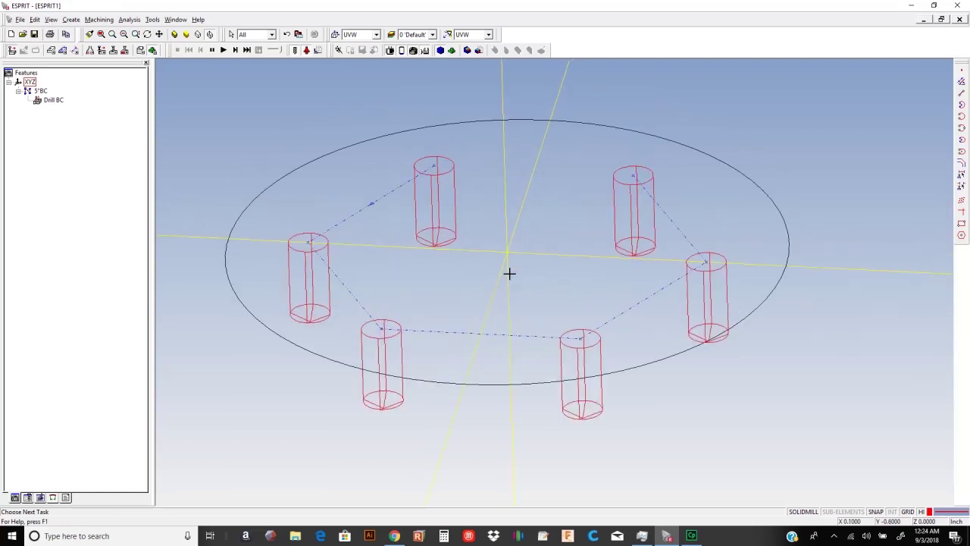
click(318, 50)
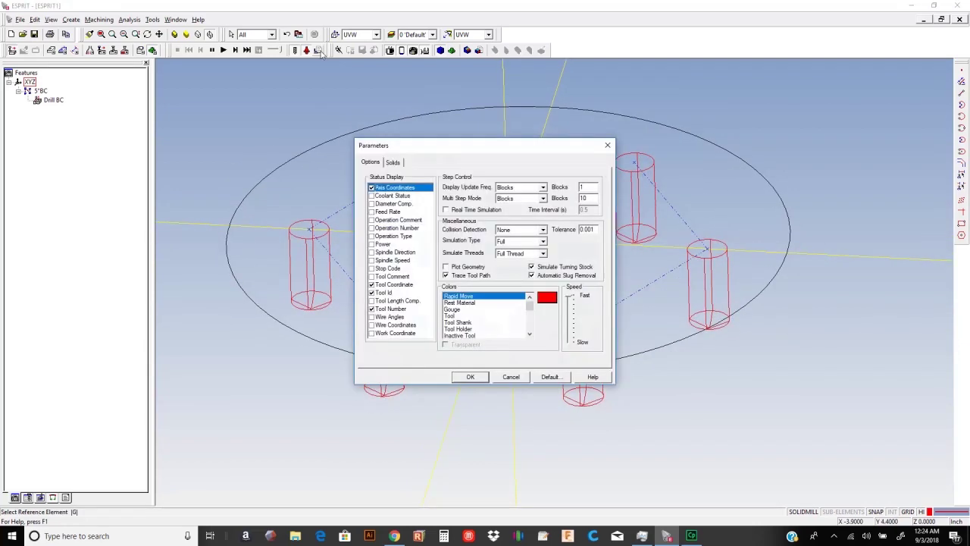
click(447, 269)
click(470, 377)
click(223, 50)
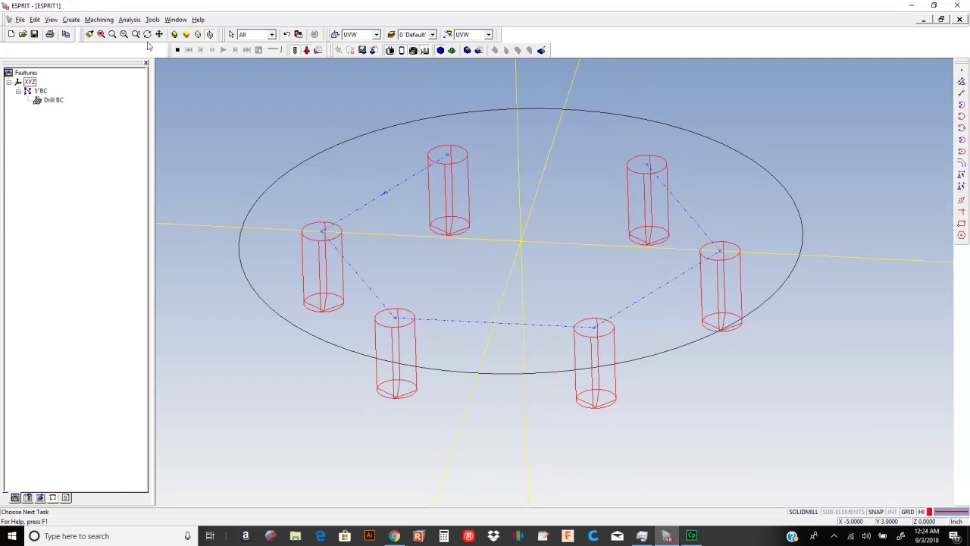
mouse_move(448, 197)
middle_down()
mouse_move(435, 216)
mouse_move(453, 191)
mouse_move(448, 204)
middle_up()
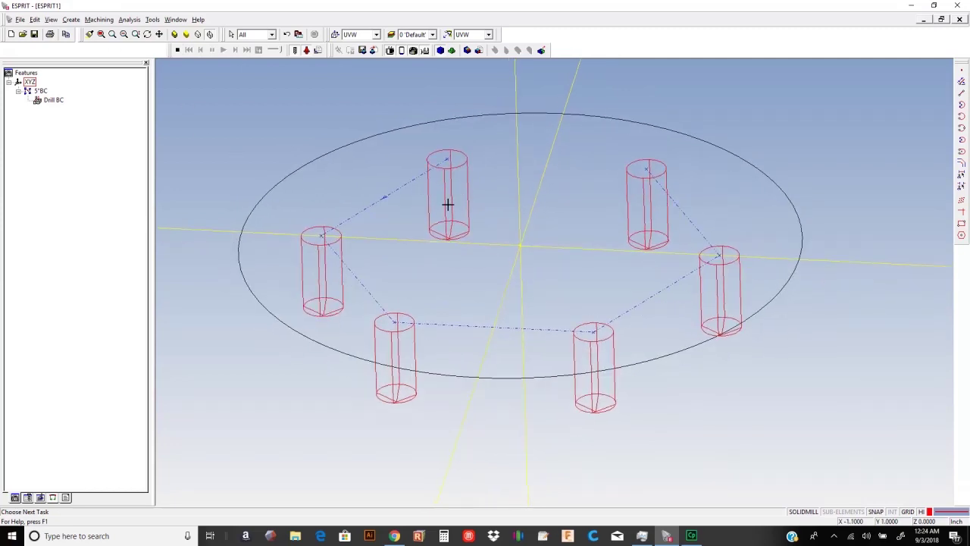
click(178, 51)
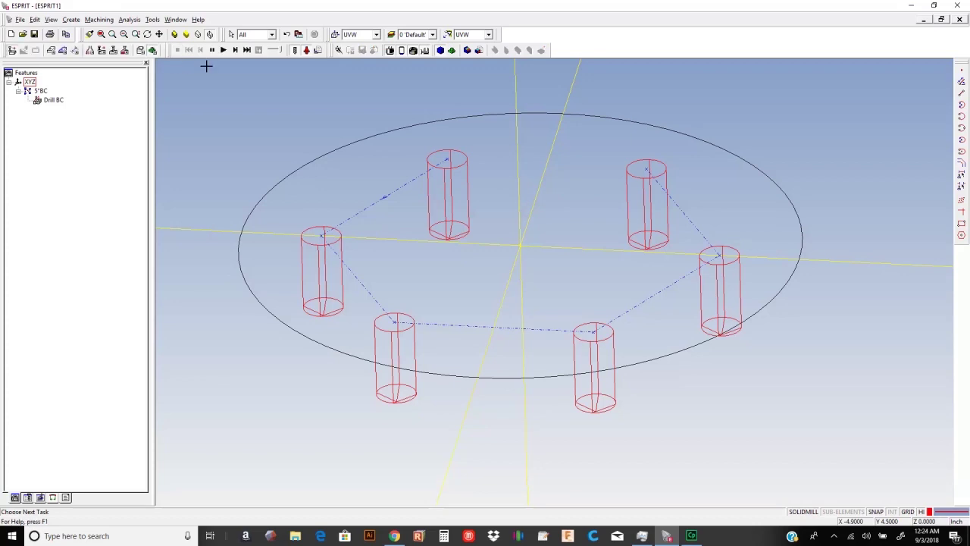
Step: Highlight the Drill BC operation and its parent 5"BC feature in turn to compare the elements they represent, and clear the selection
scroll(431, 203, down, 5)
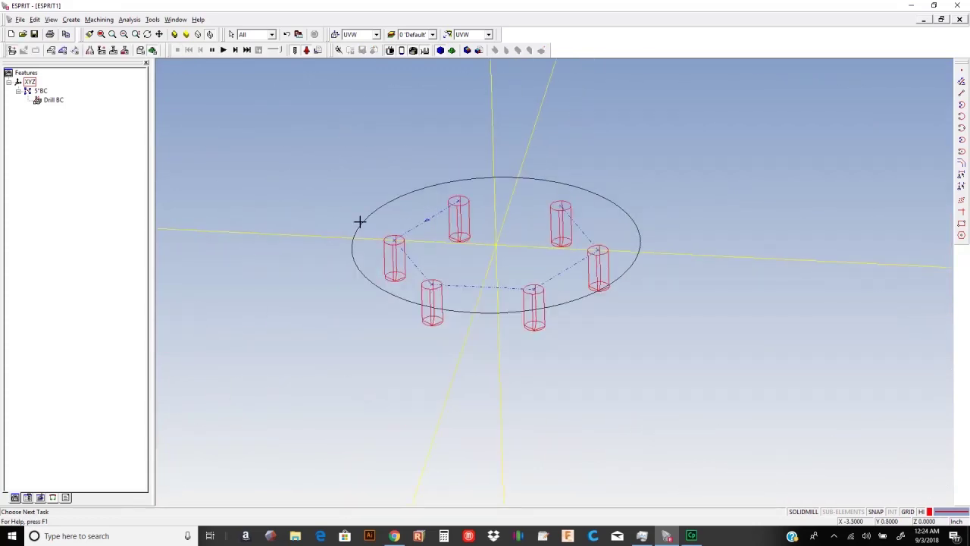
middle_drag(464, 232, 467, 243)
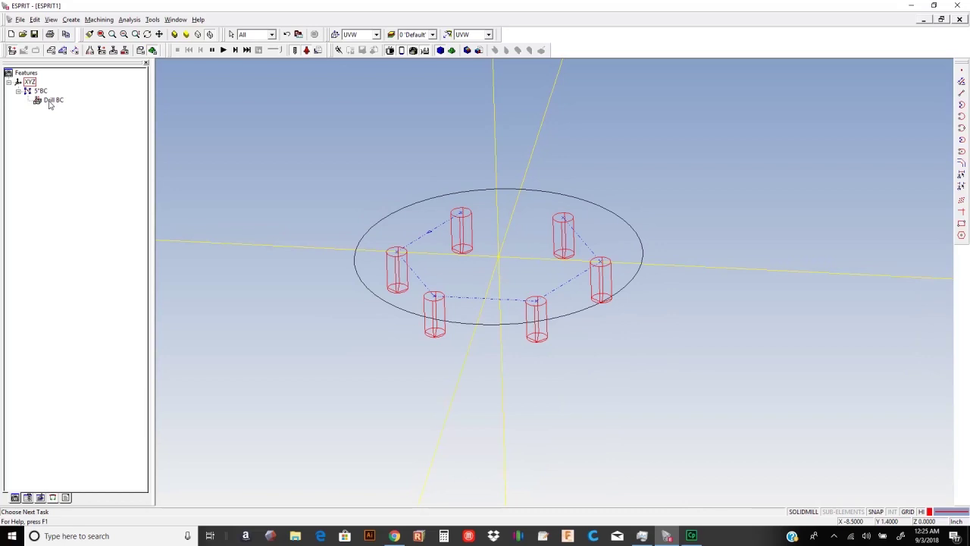
click(52, 101)
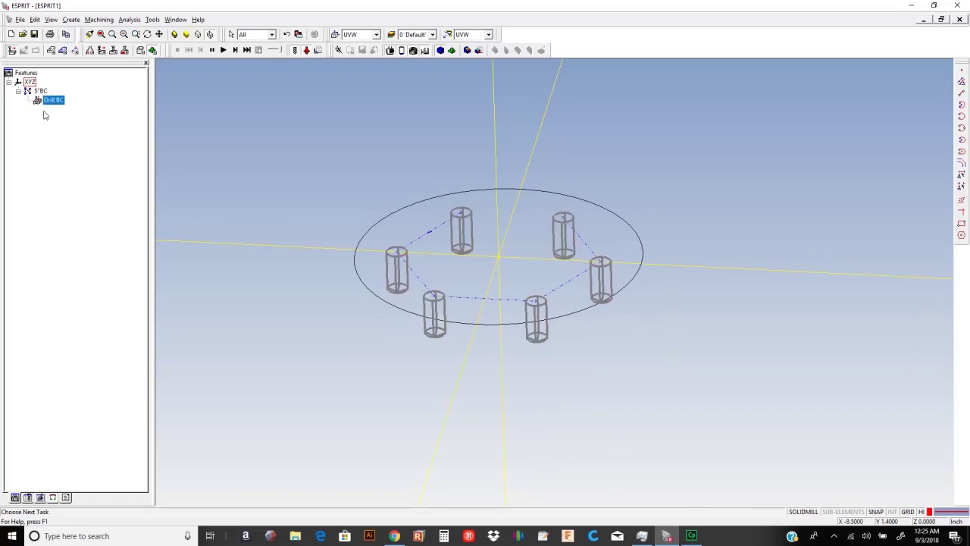
click(59, 121)
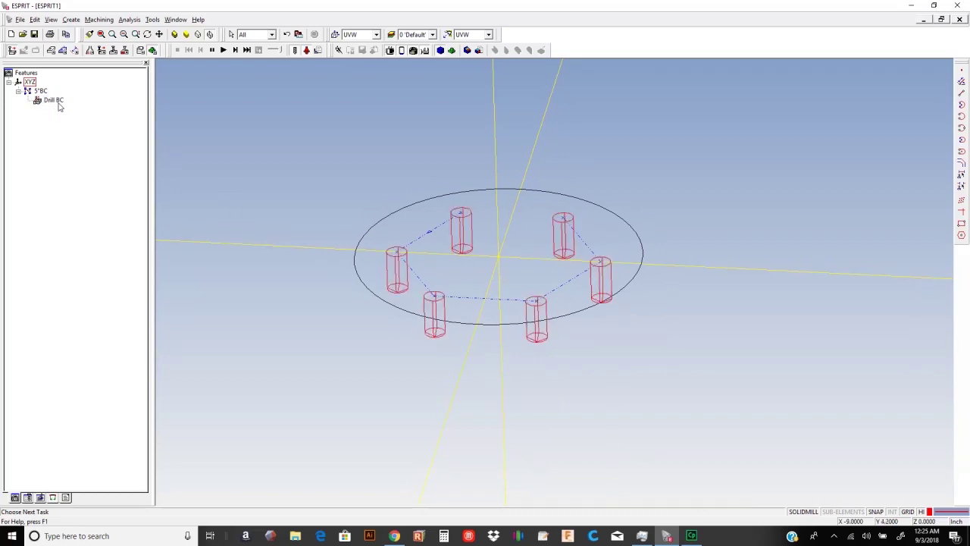
click(54, 103)
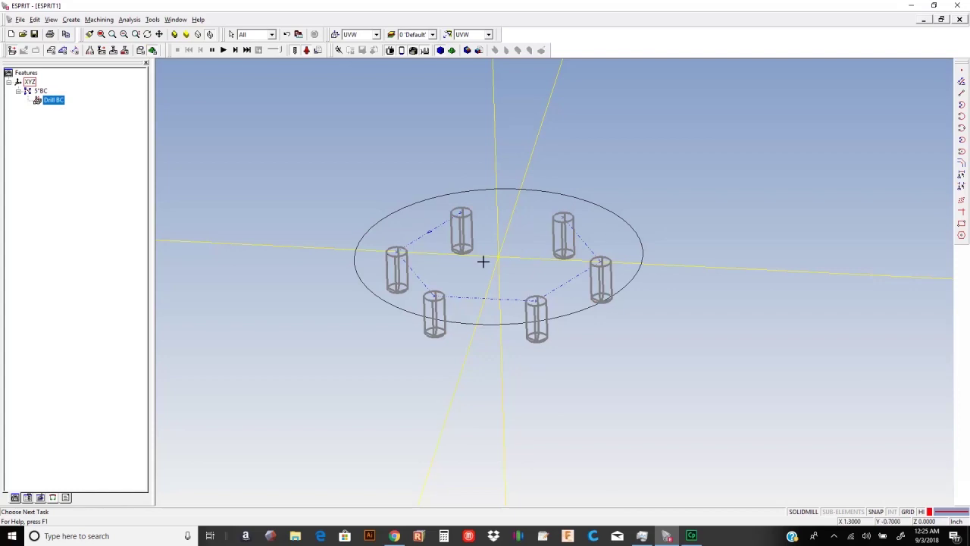
click(39, 91)
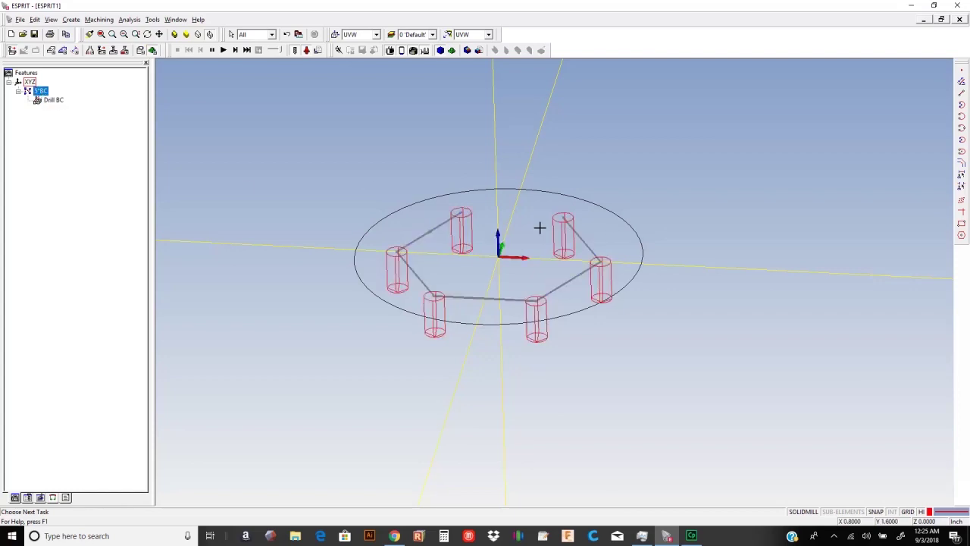
click(280, 151)
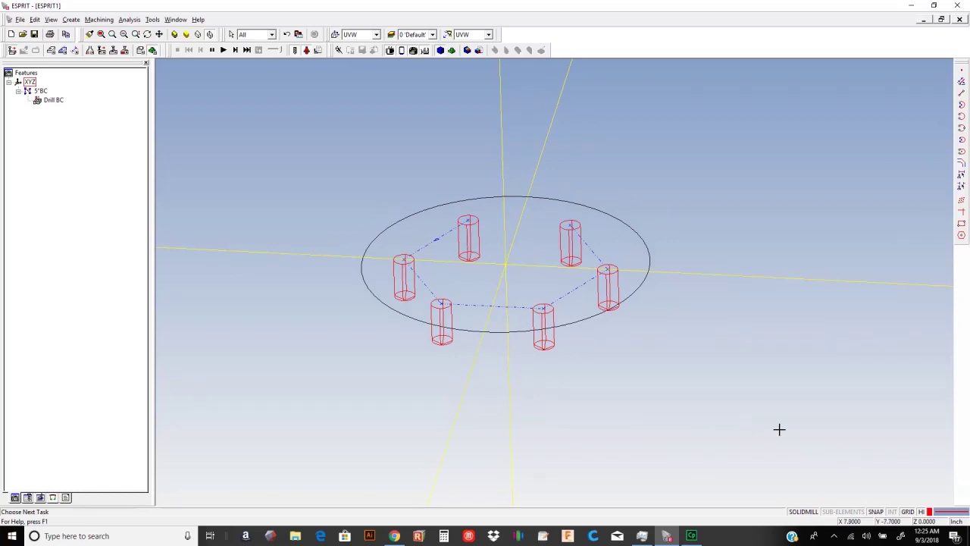
Step: Toggle the HI selection mode, select the large circle, the drilling toolpaths and the bolt-circle path directly in the view, and deselect them
click(923, 513)
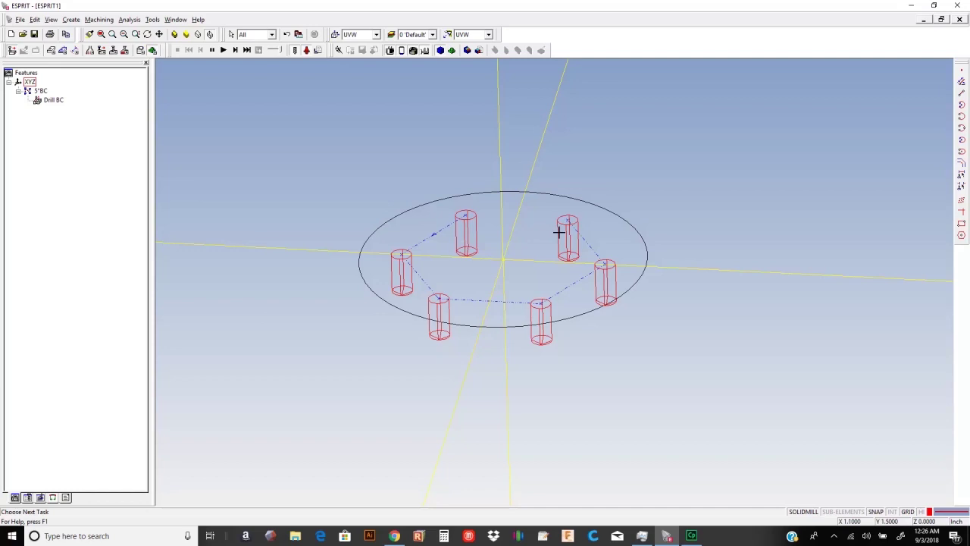
click(562, 196)
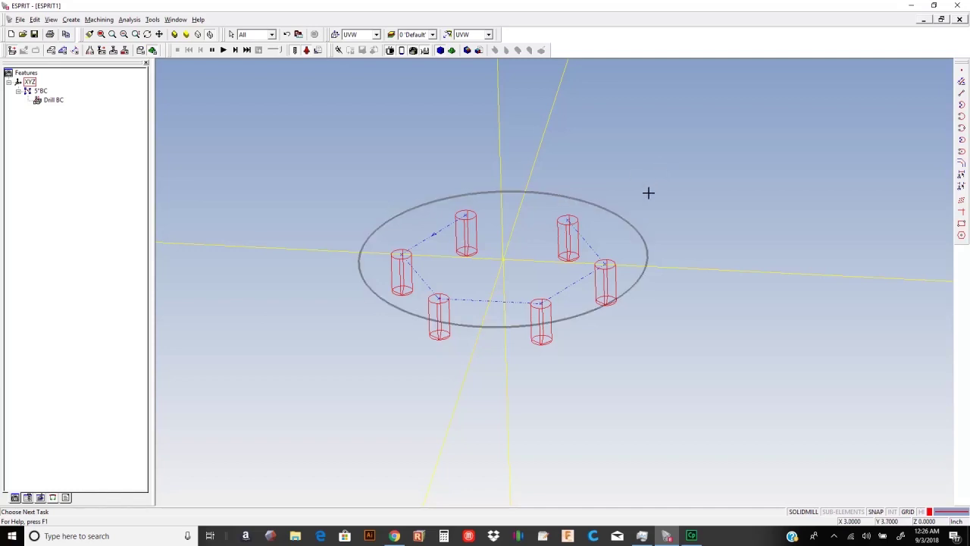
middle_drag(656, 225, 674, 209)
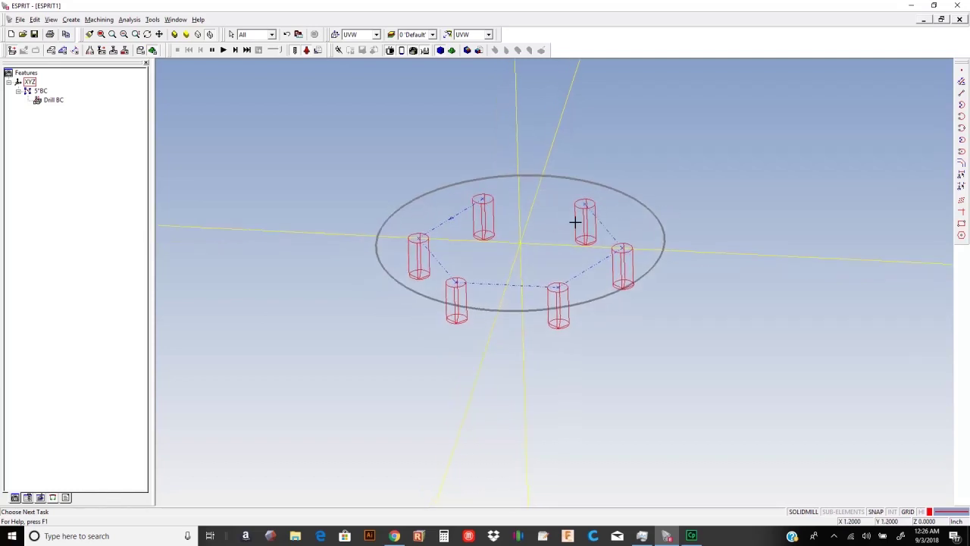
click(575, 221)
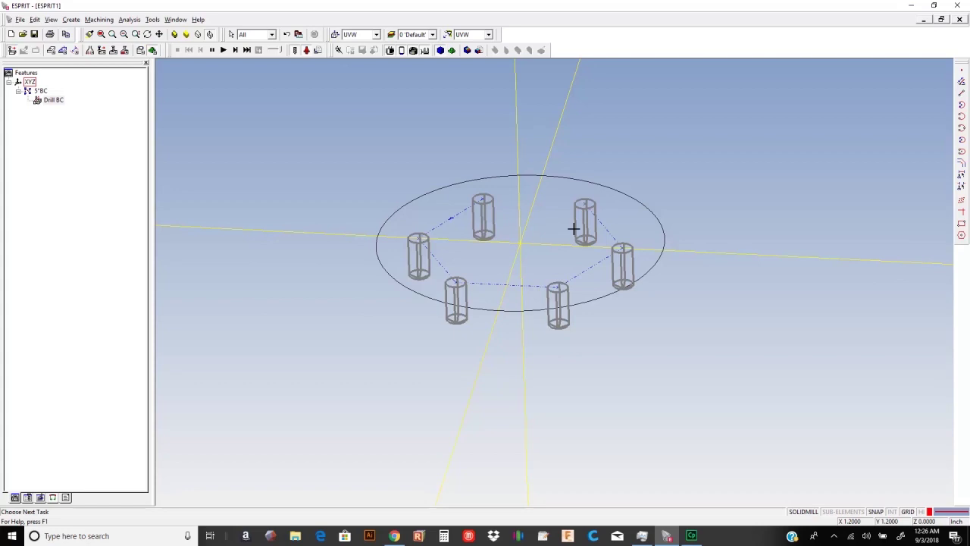
click(453, 219)
click(686, 334)
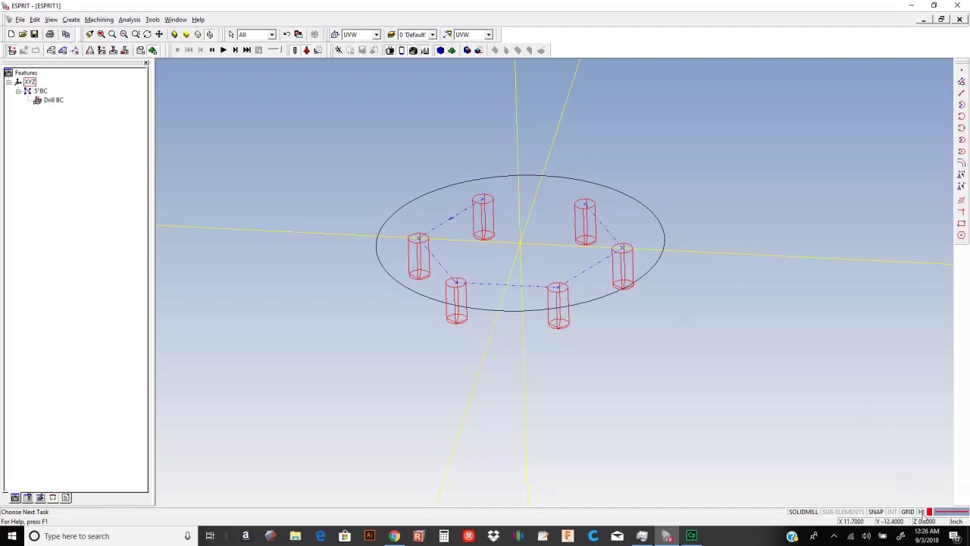
Step: With HI selection active, confirm the large circle, and cycle through the overlapping elements at the front-left hole's centre to choose Drill BC
click(528, 174)
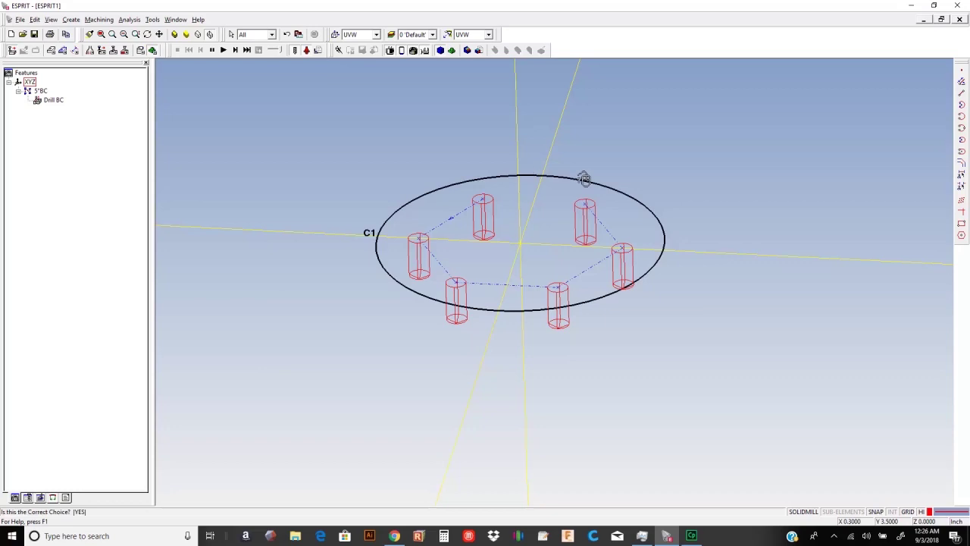
click(394, 170)
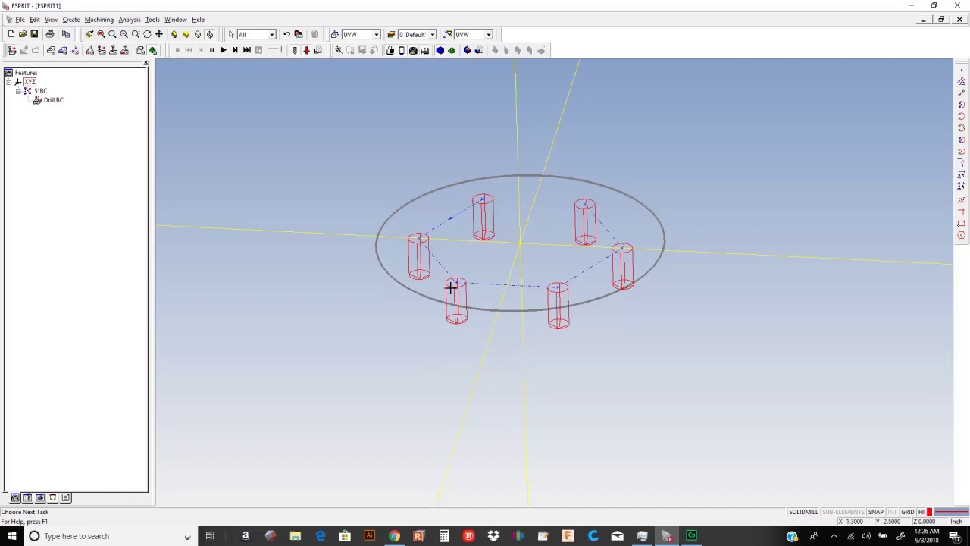
scroll(450, 288, up, 1)
scroll(445, 293, down, 1)
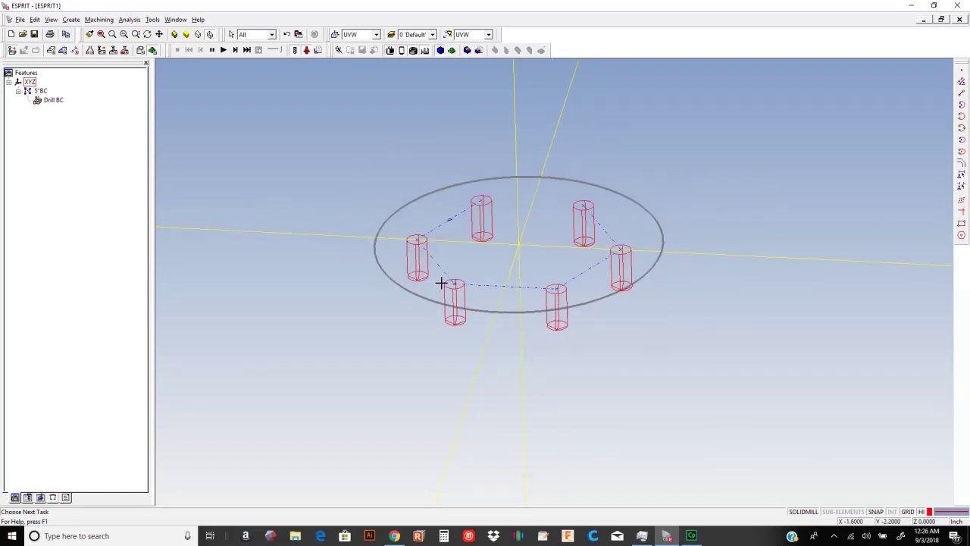
scroll(441, 282, down, 1)
scroll(446, 286, up, 1)
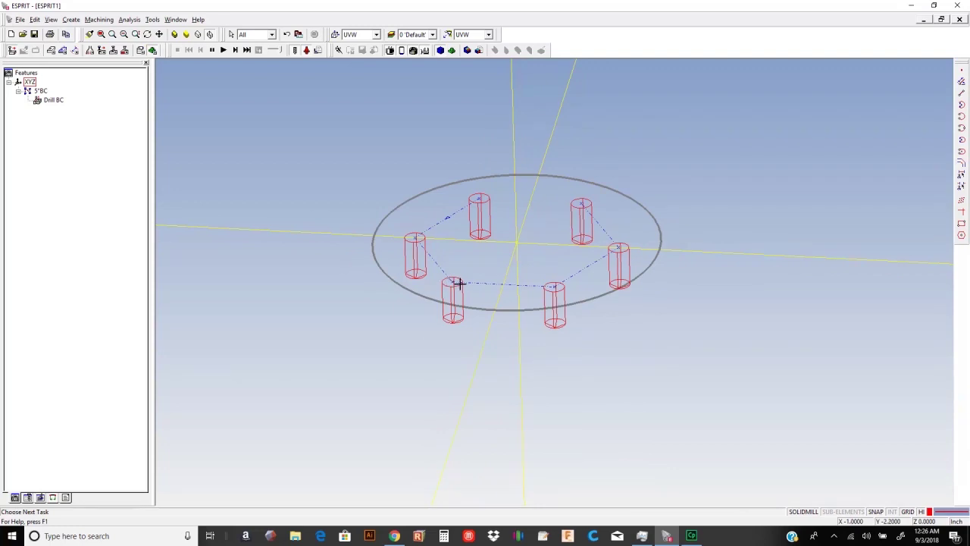
scroll(451, 281, down, 1)
scroll(452, 282, up, 2)
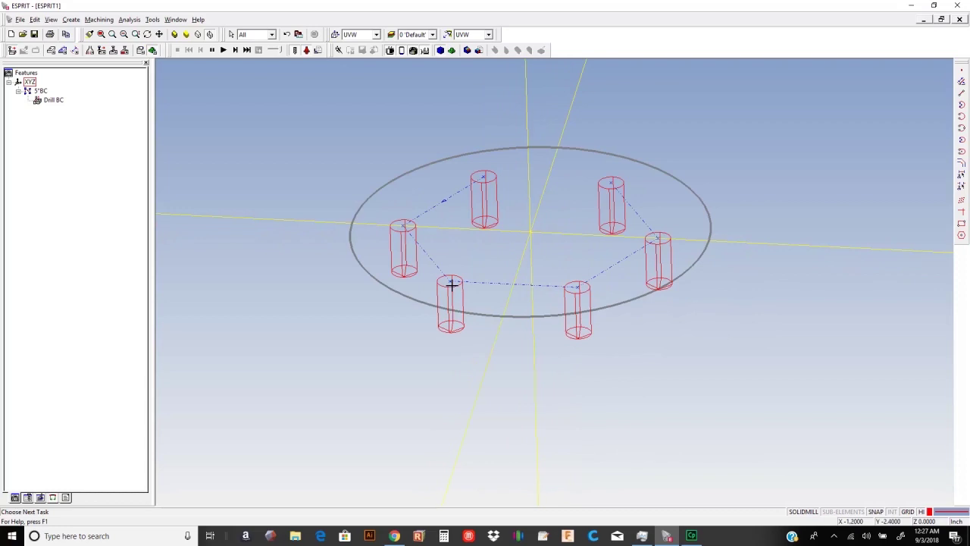
click(450, 281)
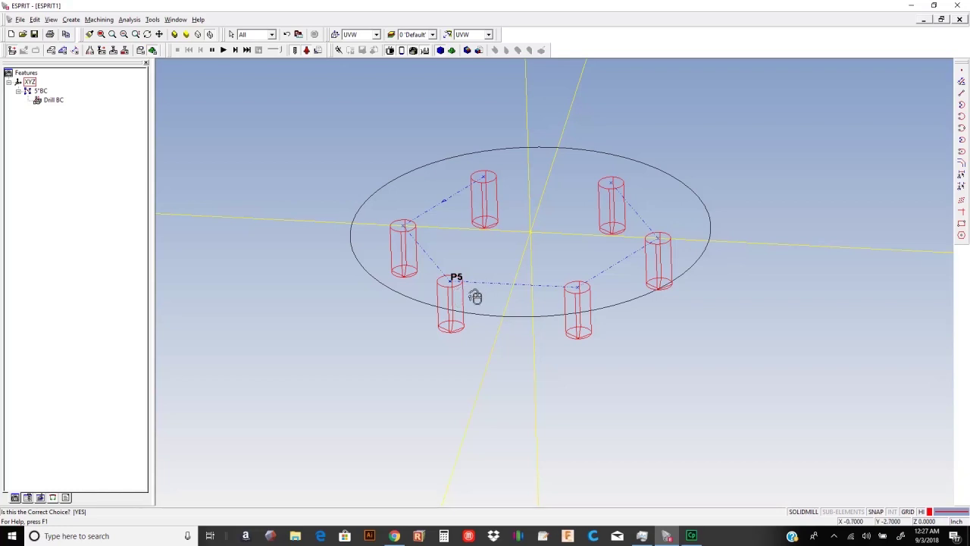
right_click(475, 296)
right_click(477, 295)
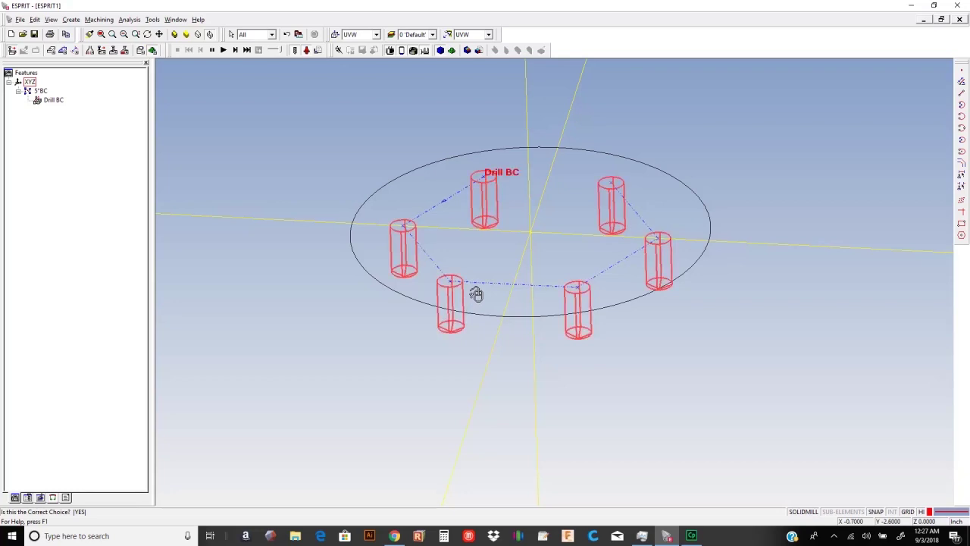
click(466, 250)
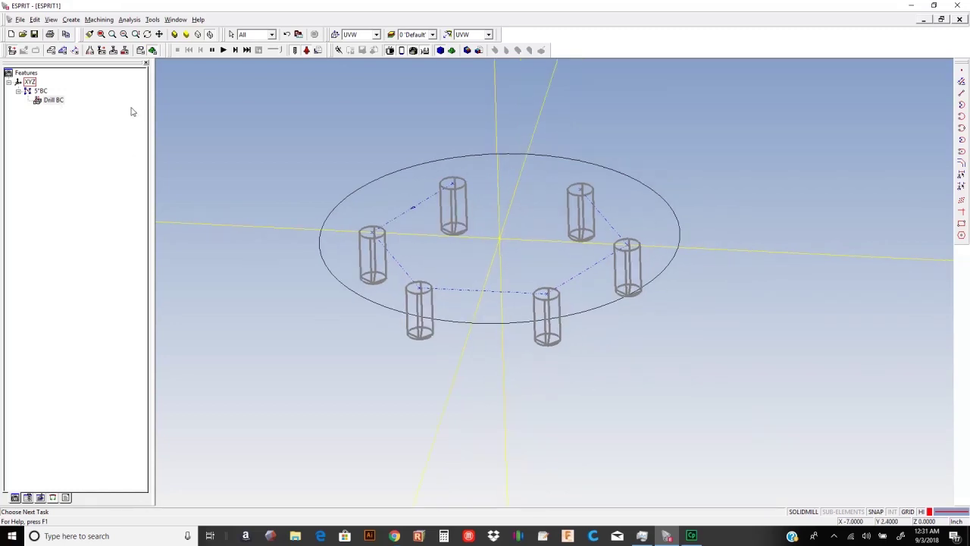
Step: Start NC code output and paste the copied Haas post processor files into the Post folder while browsing for a post processor
middle_drag(460, 251, 390, 159)
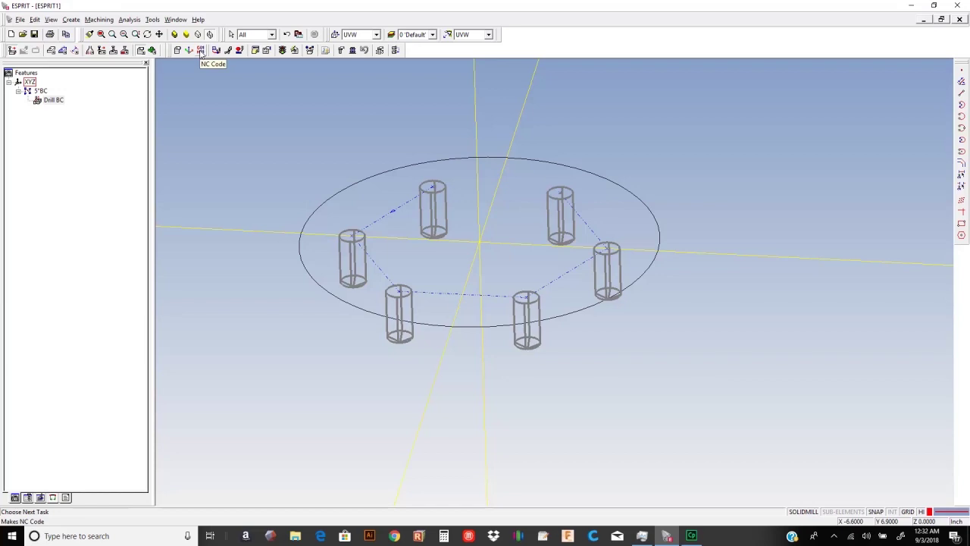
click(201, 50)
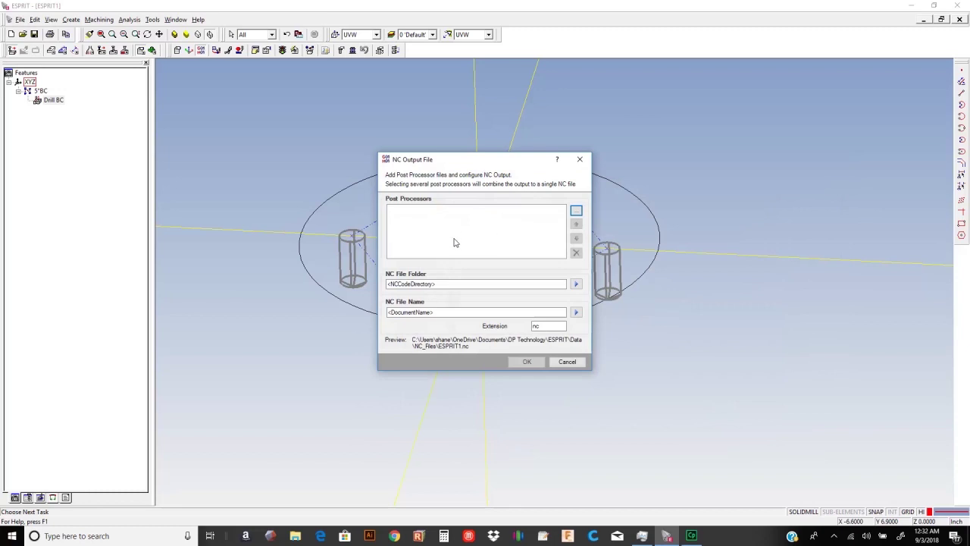
click(577, 210)
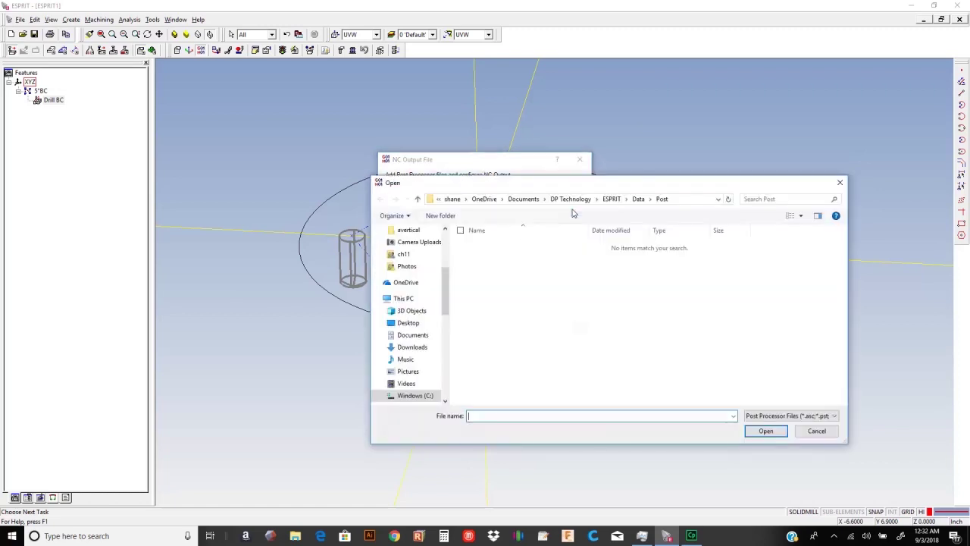
right_click(530, 274)
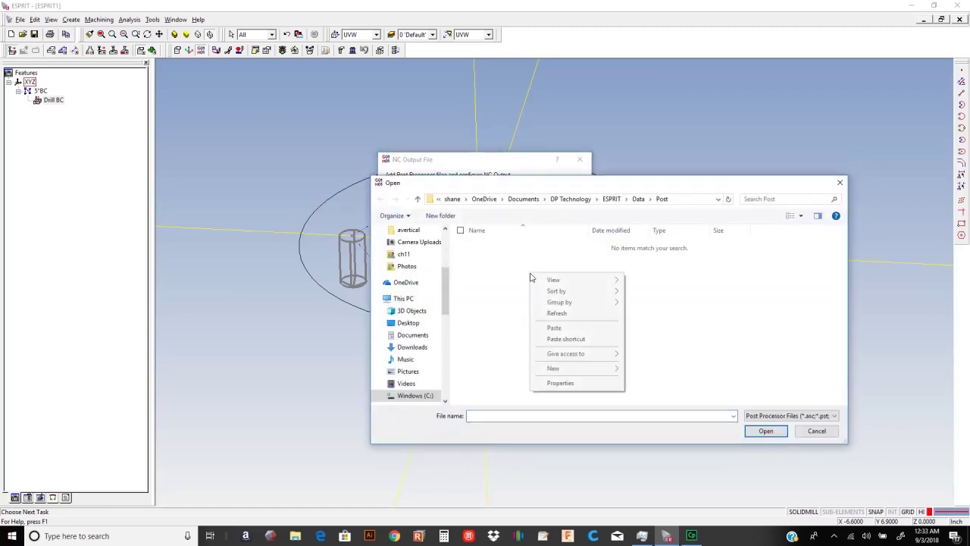
click(565, 328)
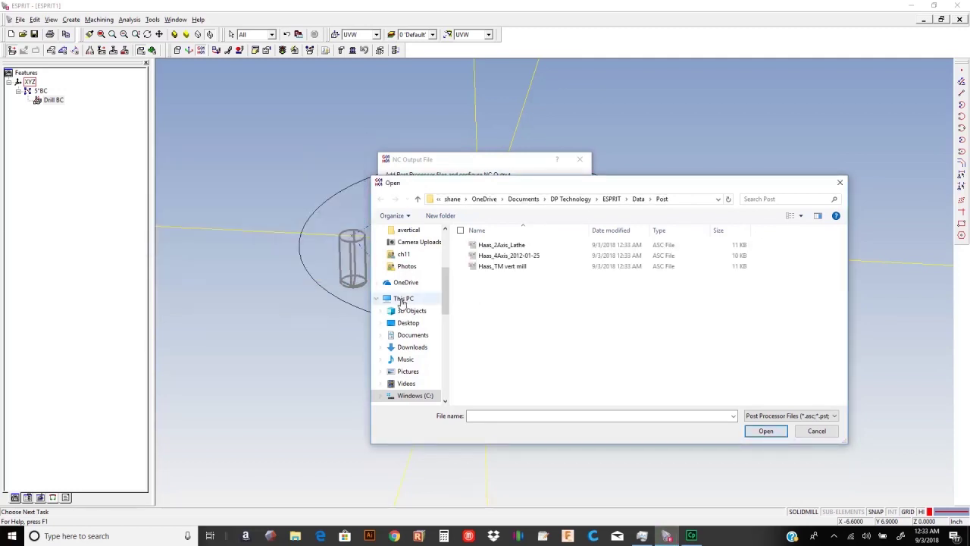
Step: Add the Haas_TM vert mill post processor and generate the NC output file with the default folder, name and nc extension
click(492, 269)
click(760, 431)
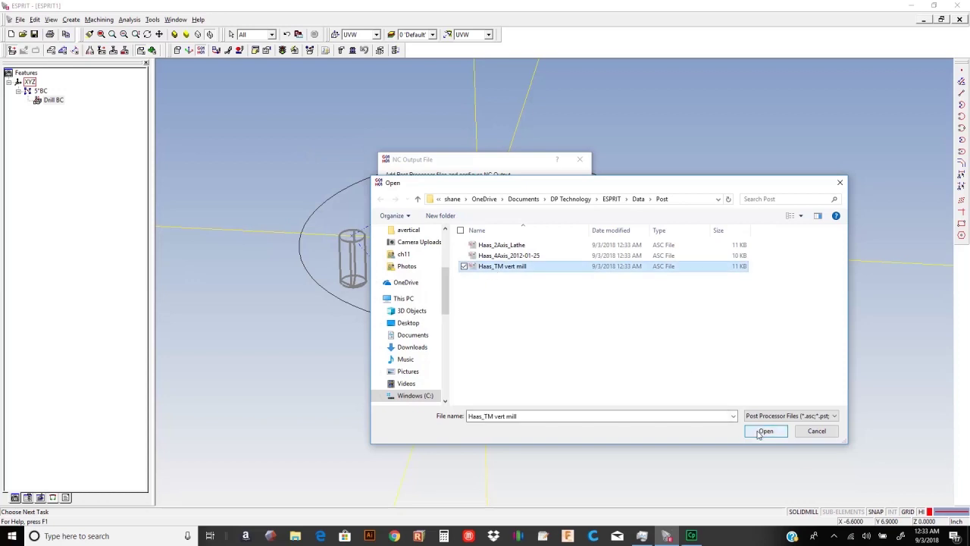
click(540, 365)
click(565, 316)
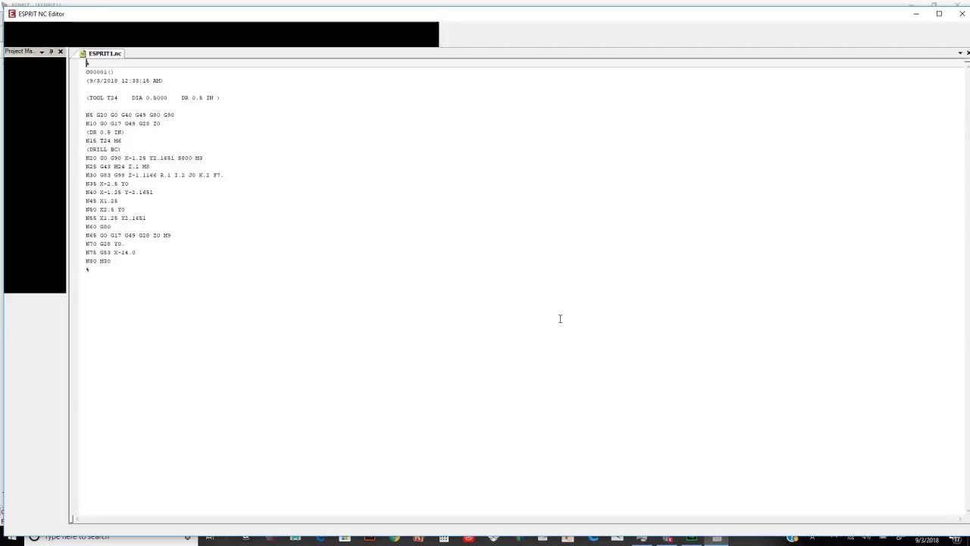
Step: Review the generated NC program, highlight the tool number in the N15 tool-change line, and close the NC editor
click(350, 183)
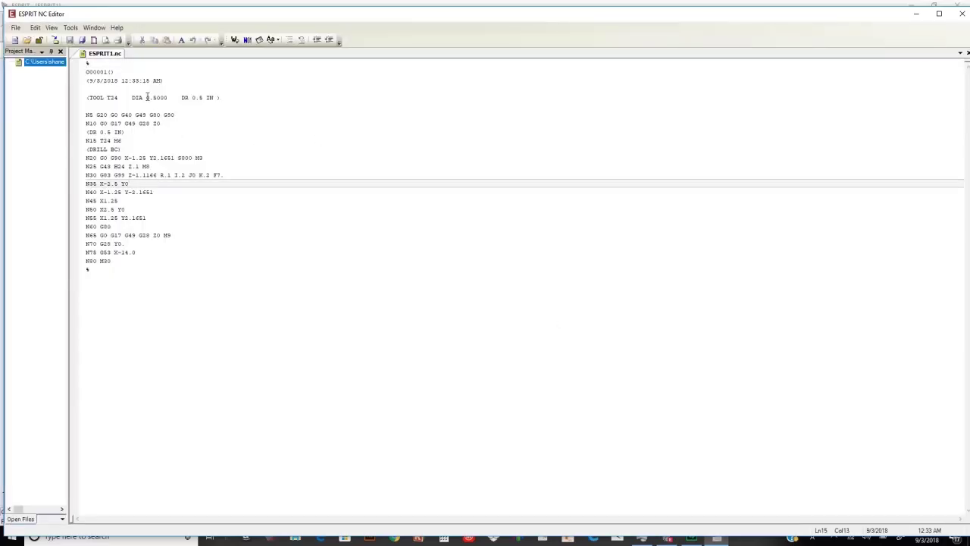
click(89, 71)
drag(90, 71, 249, 275)
click(247, 229)
click(206, 139)
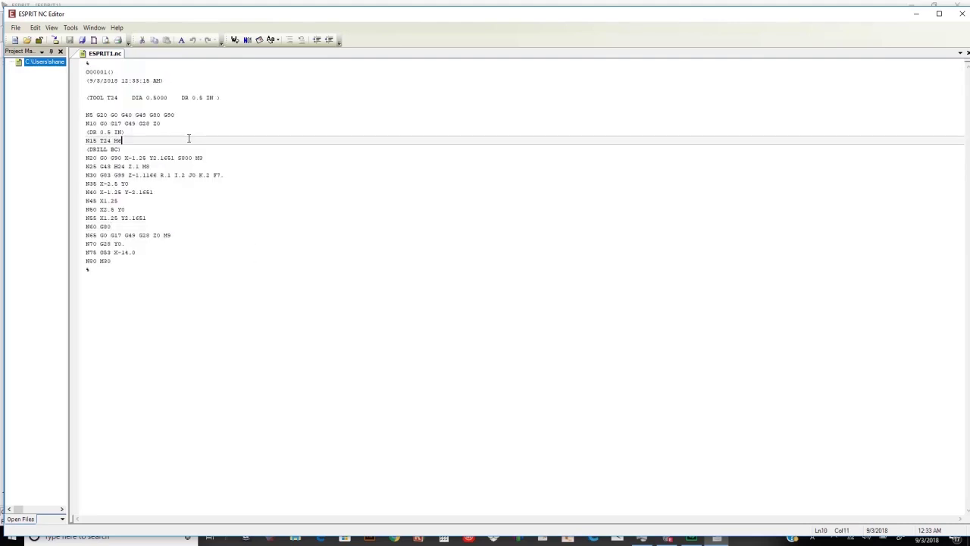
drag(100, 141, 112, 140)
click(962, 14)
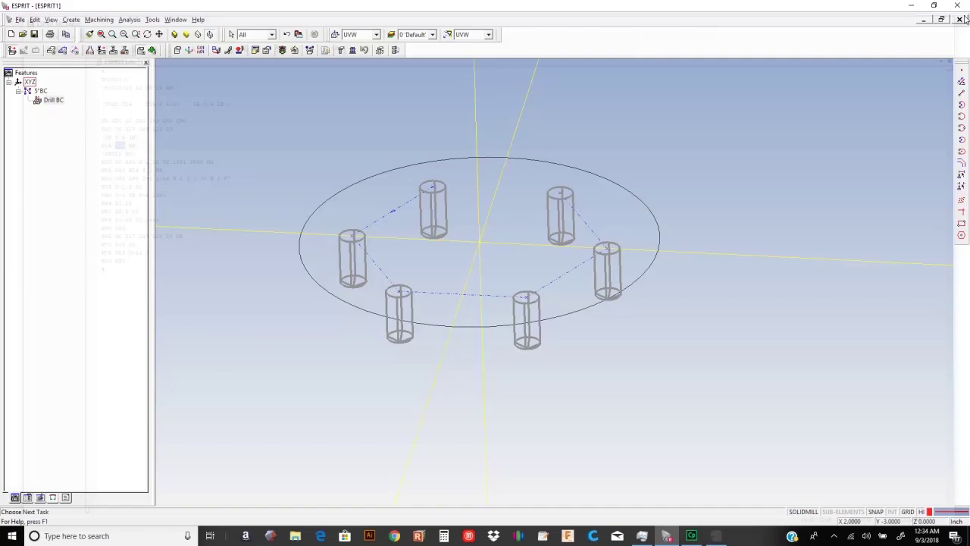
Step: Open the Drill BC operation, check its drill cycle and general tool settings, and cancel without changing anything
right_click(62, 104)
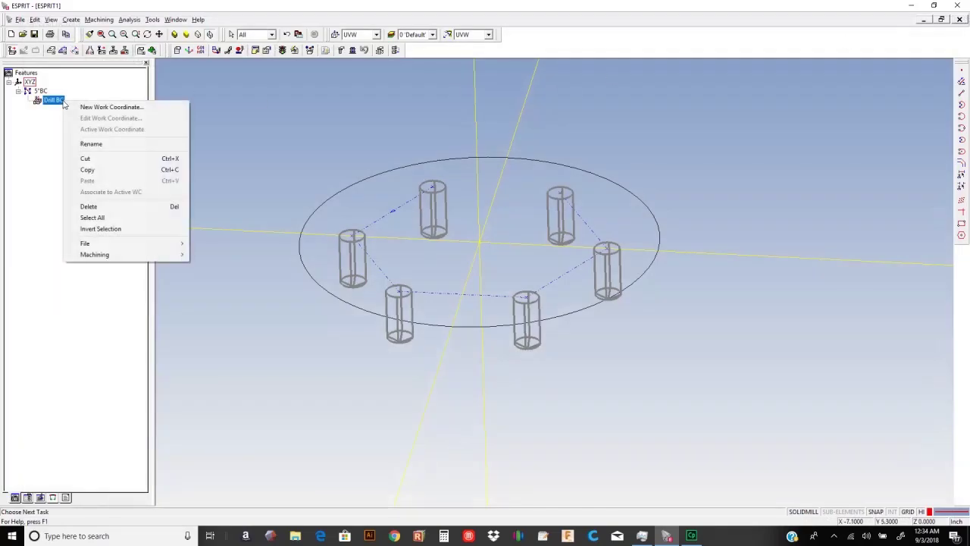
double_click(57, 105)
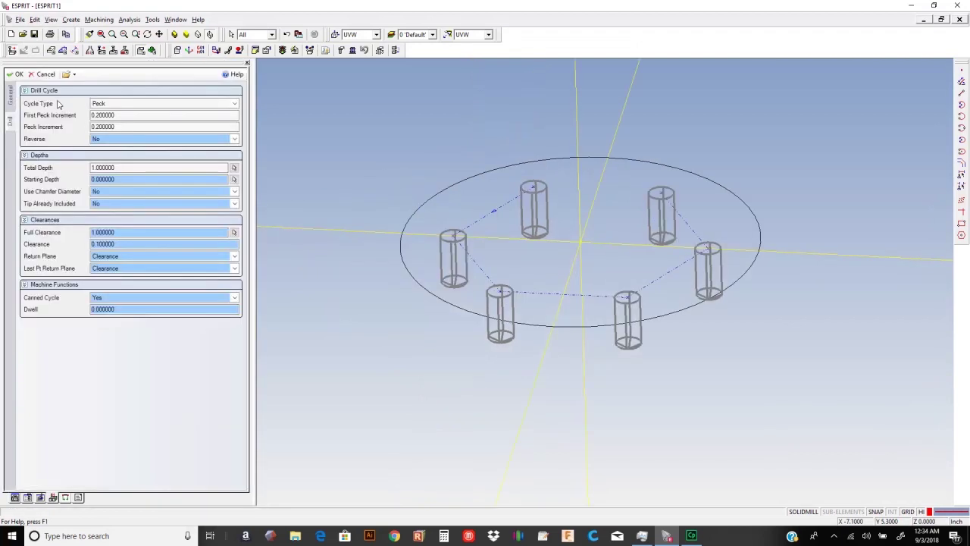
click(11, 97)
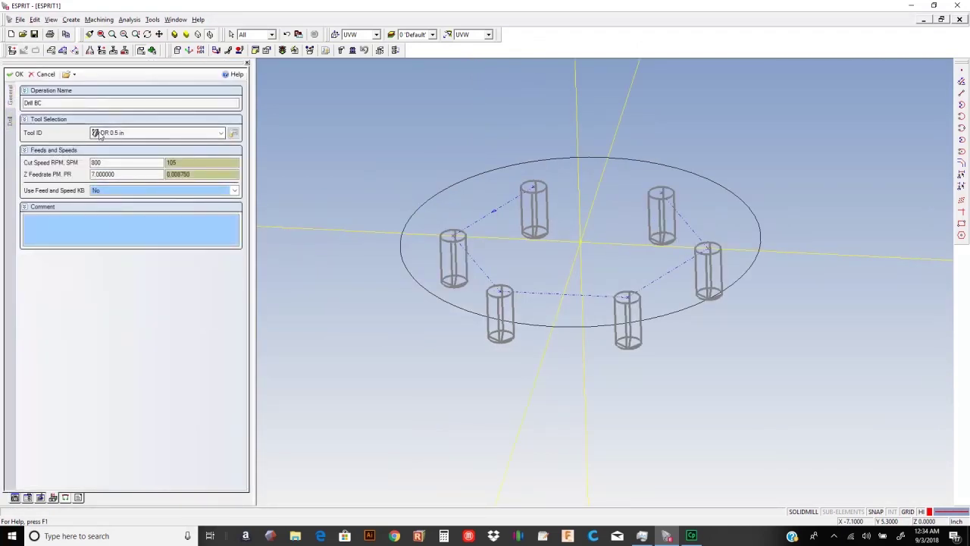
click(46, 74)
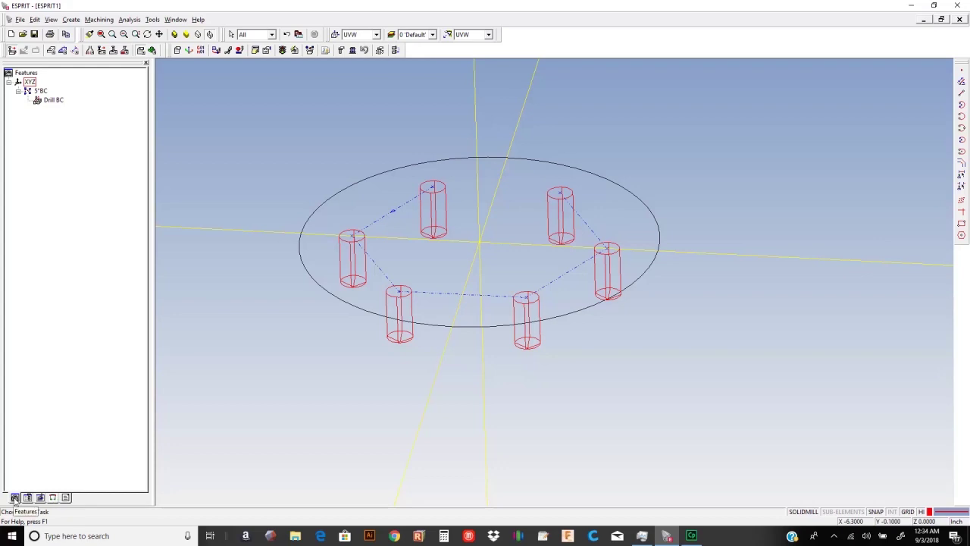
Step: Open the DR 0.5 in drill for editing and set its tool number to 1
click(28, 498)
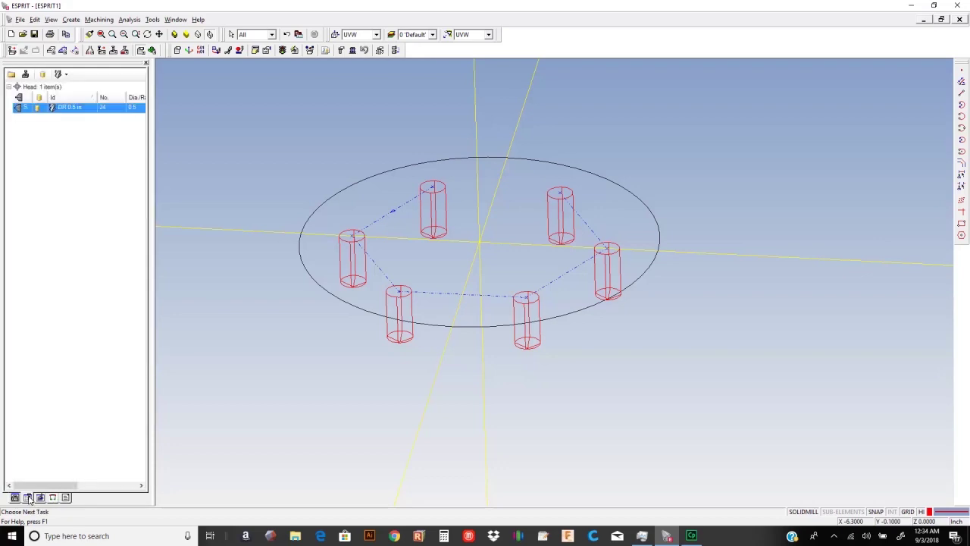
double_click(87, 109)
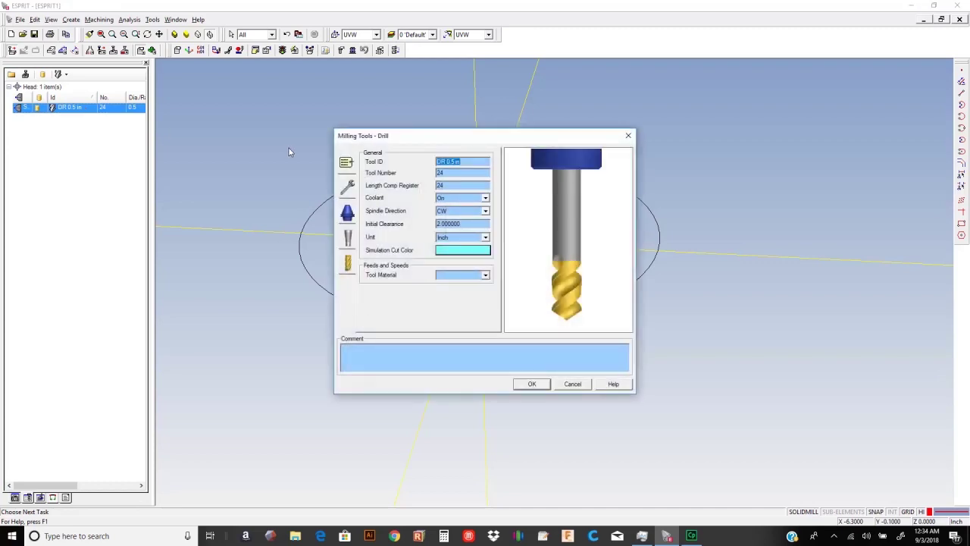
key(Tab)
text(1)
key(Tab)
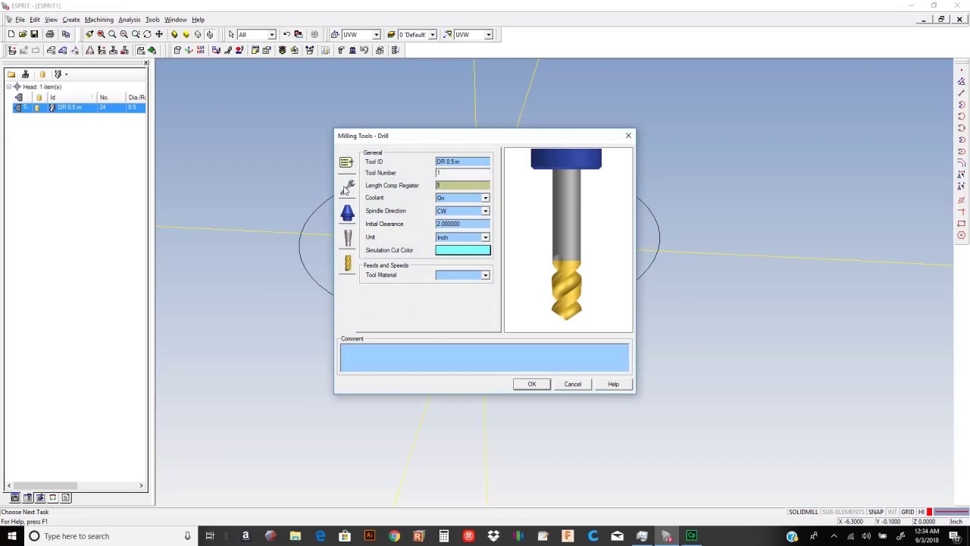
Step: Set the drill's axis orientation to Z+, review its holder, shank and cutter settings, and accept the tool changes
click(347, 187)
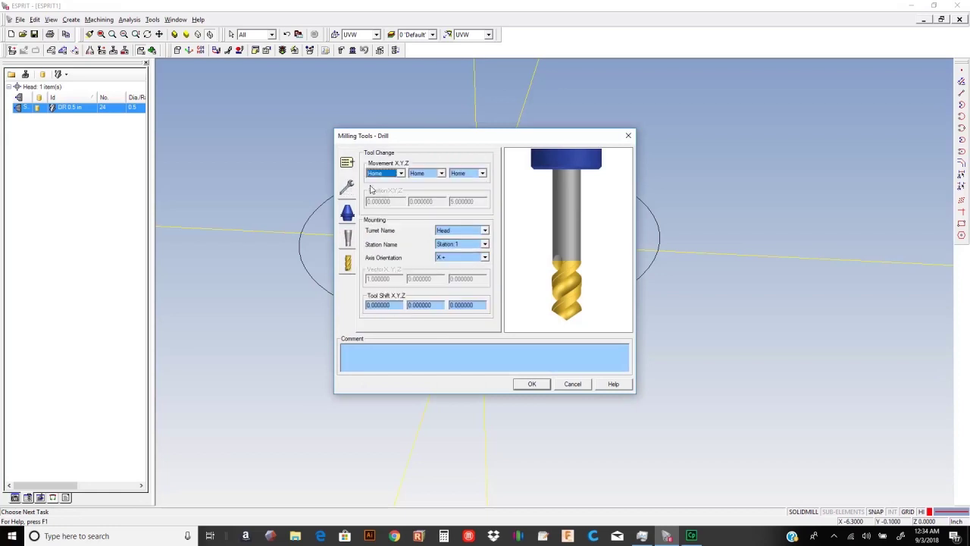
click(457, 260)
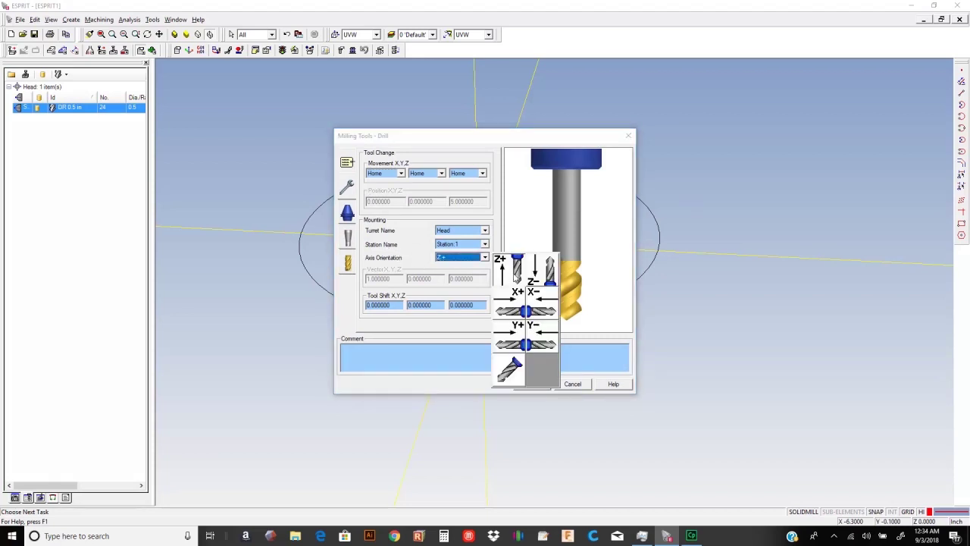
click(516, 279)
click(350, 214)
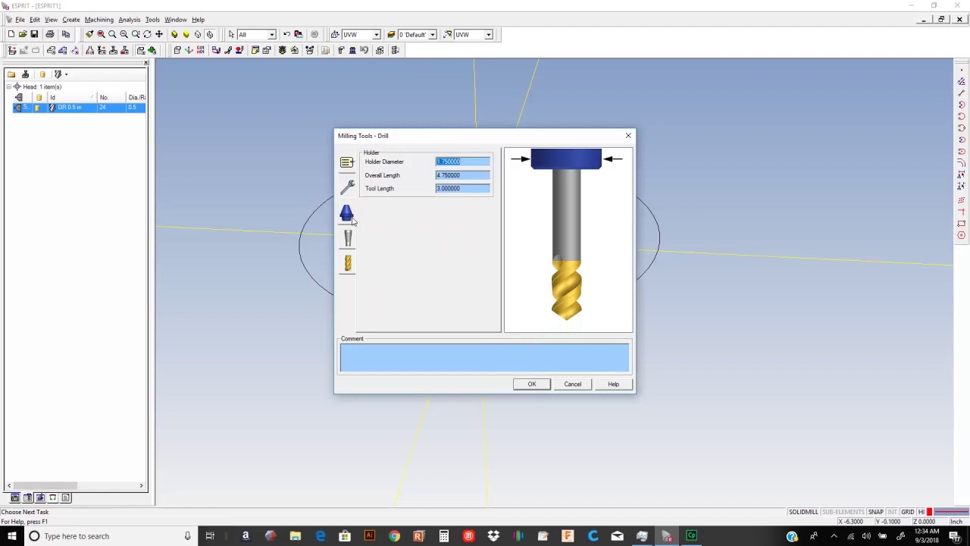
click(347, 188)
click(348, 214)
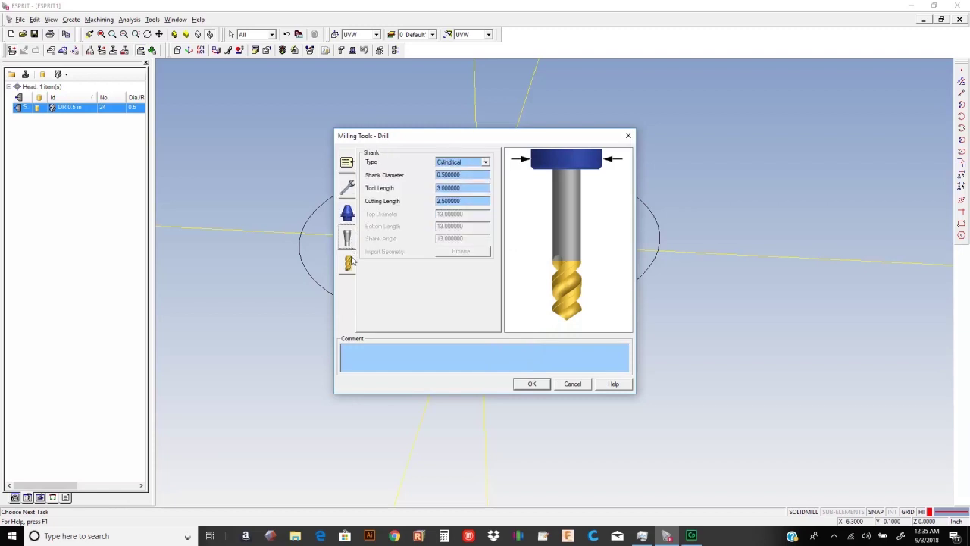
click(349, 263)
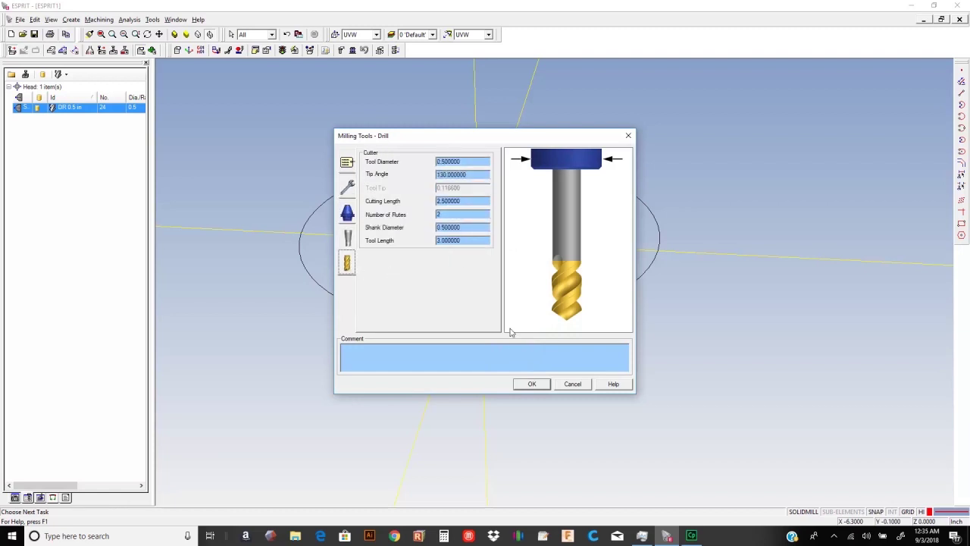
click(532, 385)
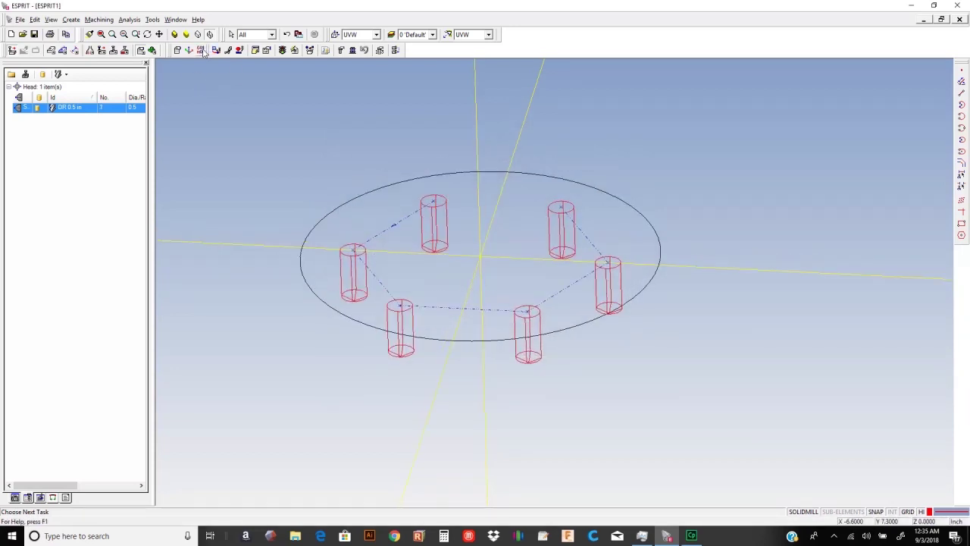
Step: Regenerate the NC code, check the tool number in the N15 tool-change line, and minimize the NC editor
click(203, 50)
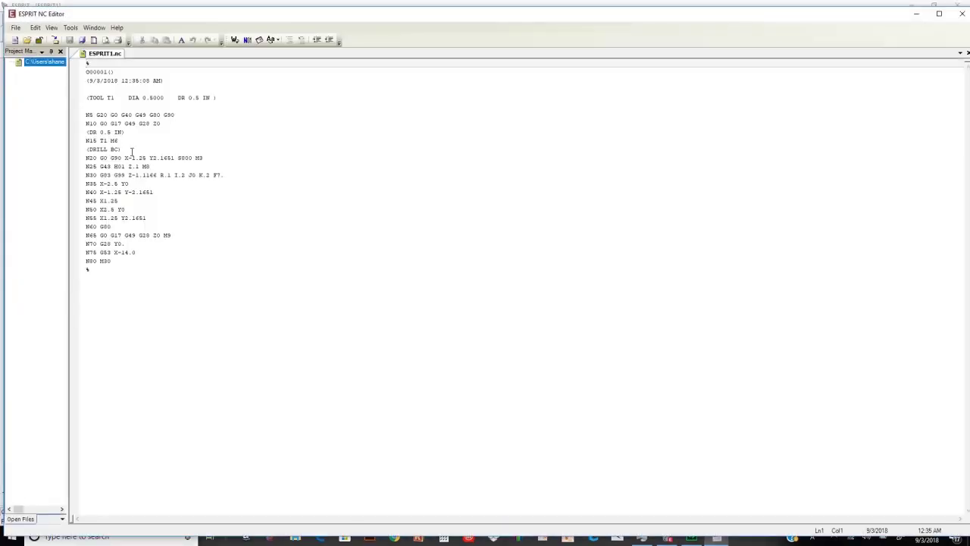
double_click(104, 141)
click(189, 134)
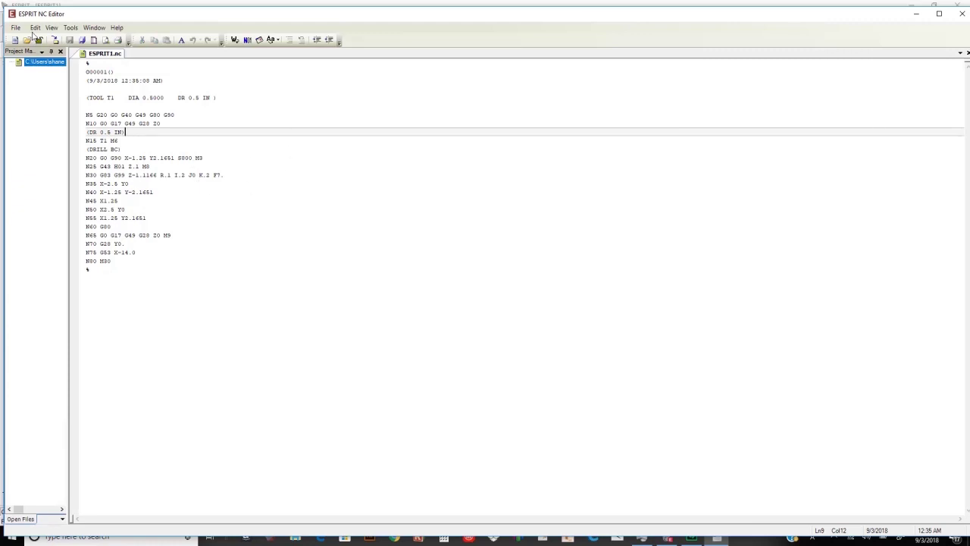
click(16, 28)
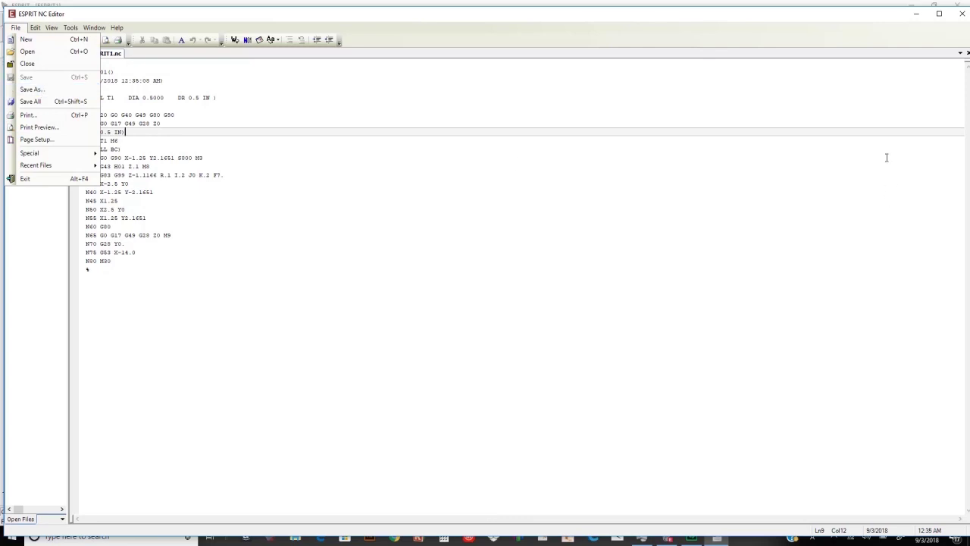
click(919, 15)
Step: Add a diameter dimension to the large circle, placing its text outside the circle at the upper left
middle_drag(710, 155, 643, 217)
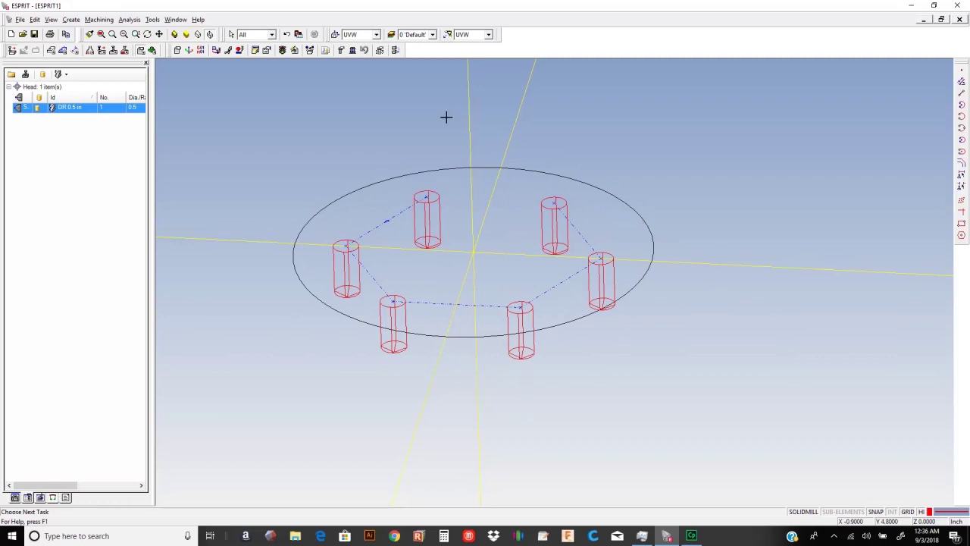
middle_drag(533, 175, 516, 166)
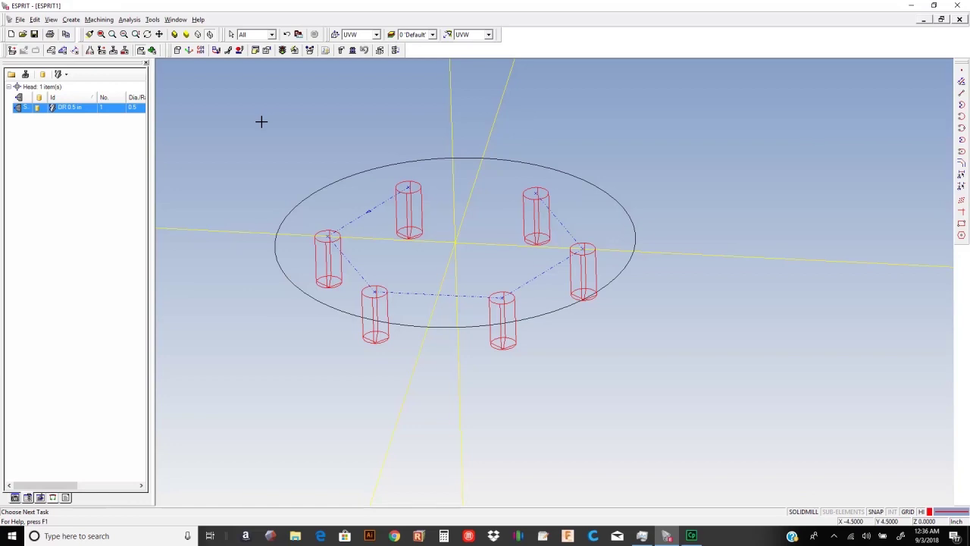
click(75, 52)
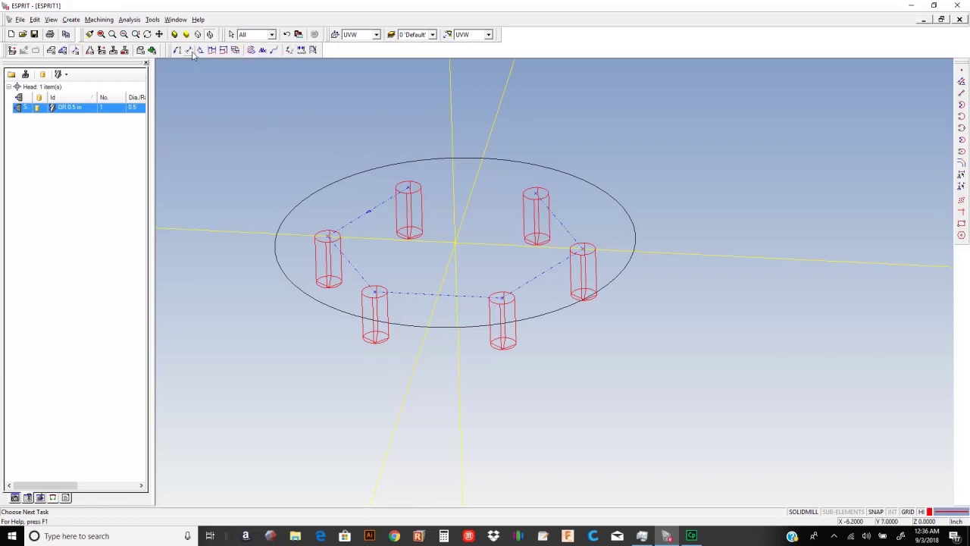
middle_drag(442, 172, 444, 195)
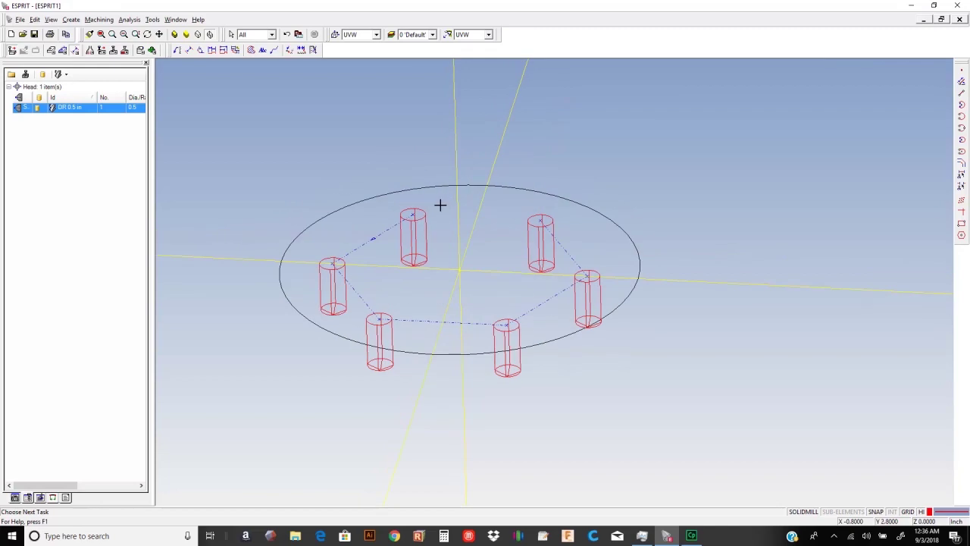
click(188, 50)
click(443, 186)
click(337, 130)
Step: Dimension the distance between the centres of the opposite back-left and front-right holes, placing it outside the circle at the upper right
mouse_move(368, 167)
middle_down()
mouse_move(435, 166)
mouse_move(366, 155)
middle_up()
middle_drag(304, 126, 319, 197)
middle_drag(495, 222, 517, 230)
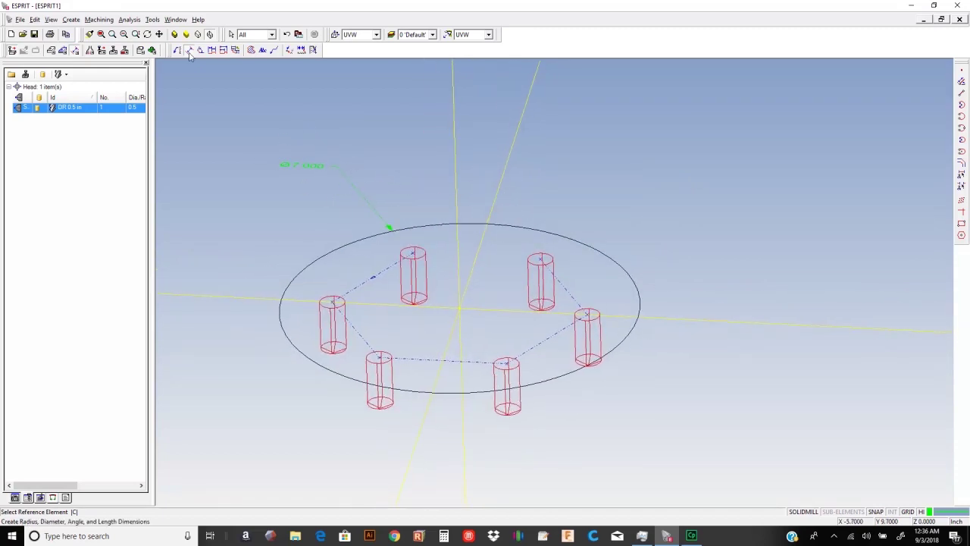
click(412, 251)
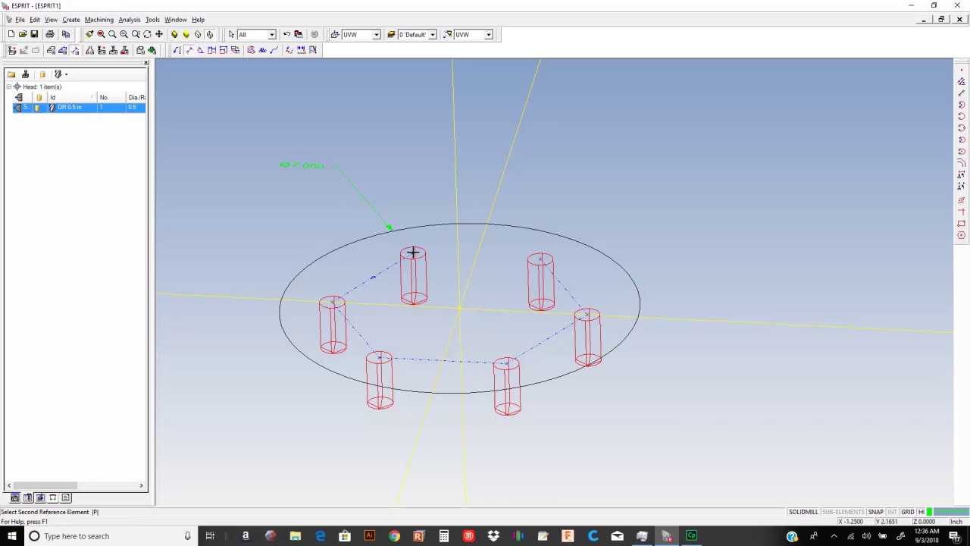
click(508, 361)
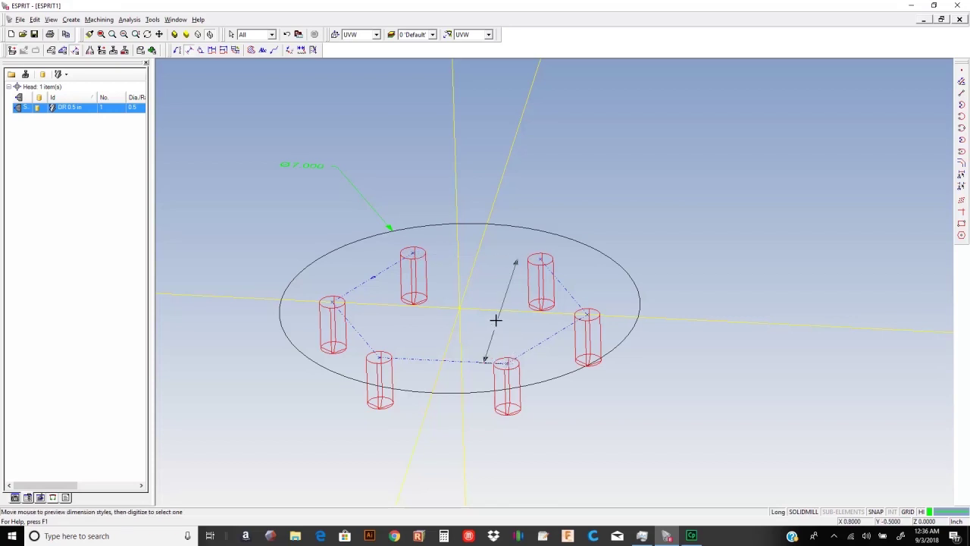
click(669, 159)
click(672, 160)
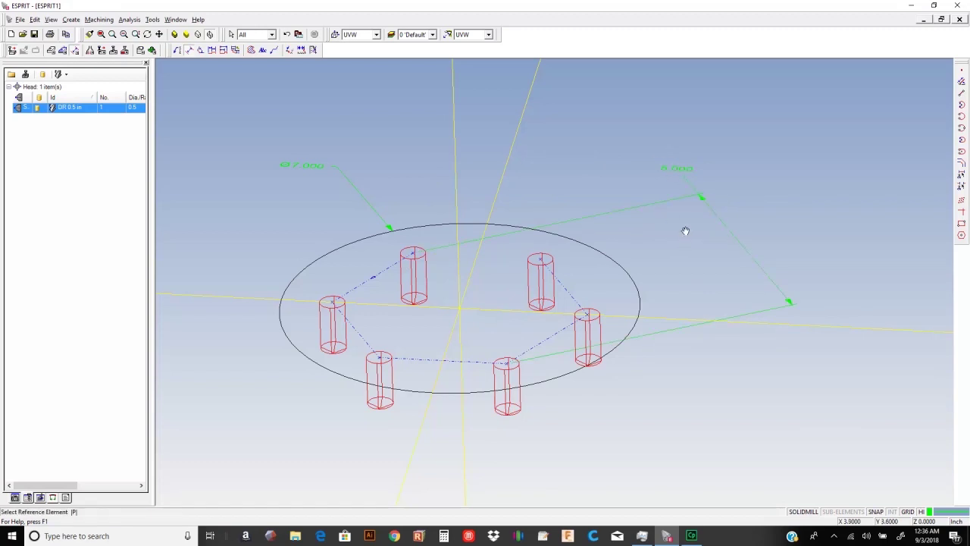
middle_drag(654, 222, 609, 167)
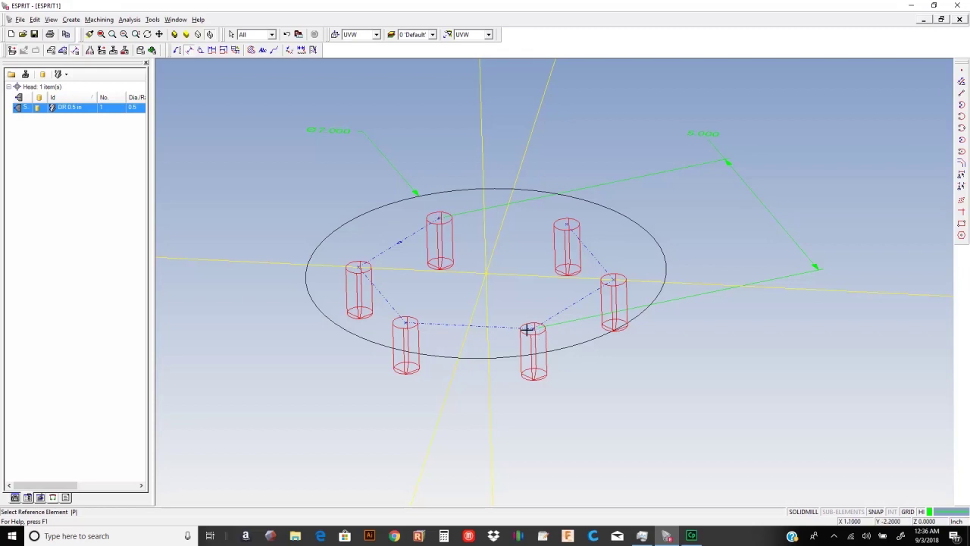
middle_drag(726, 177, 709, 151)
scroll(644, 220, up, 2)
scroll(641, 232, down, 3)
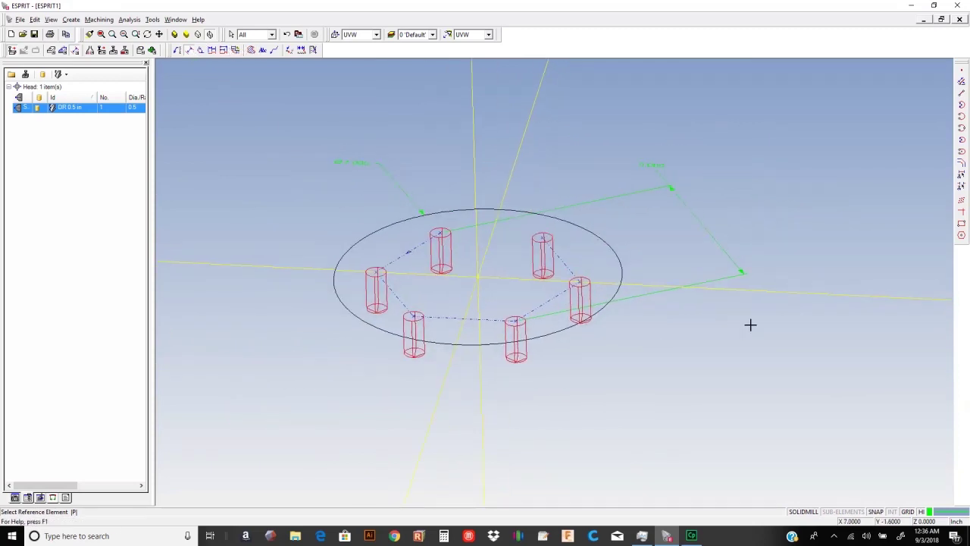
middle_drag(752, 321, 739, 310)
scroll(739, 310, up, 2)
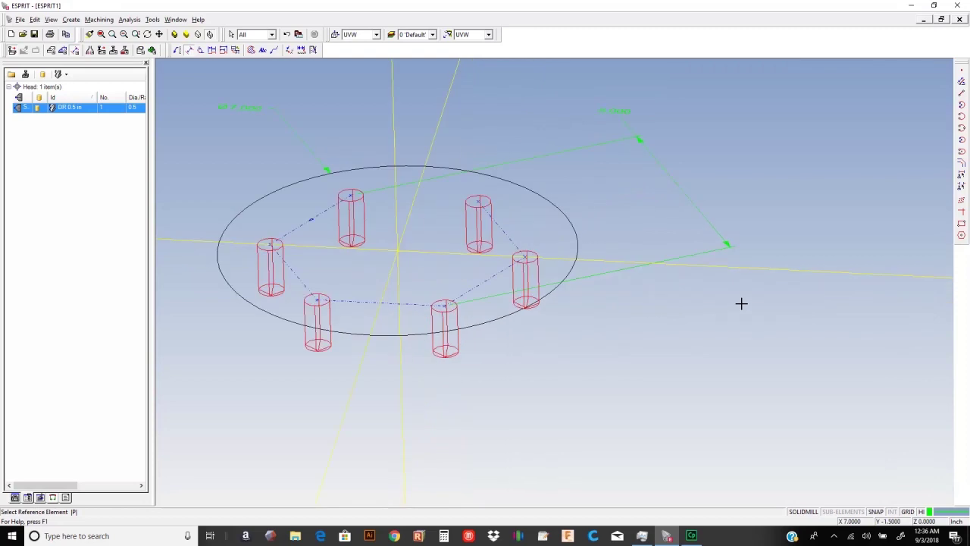
scroll(717, 301, down, 1)
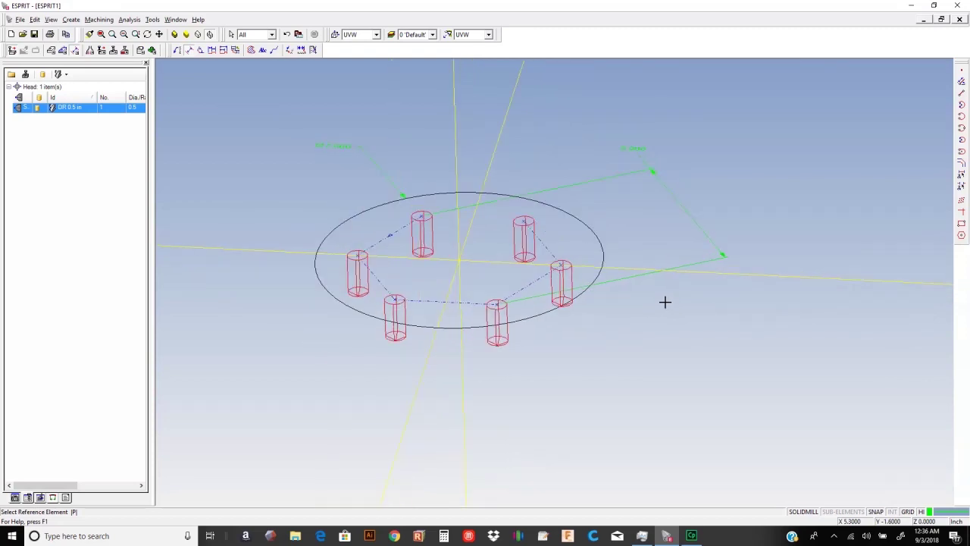
Step: Review the project's feature tree, tool list, operation list and notes page
click(15, 498)
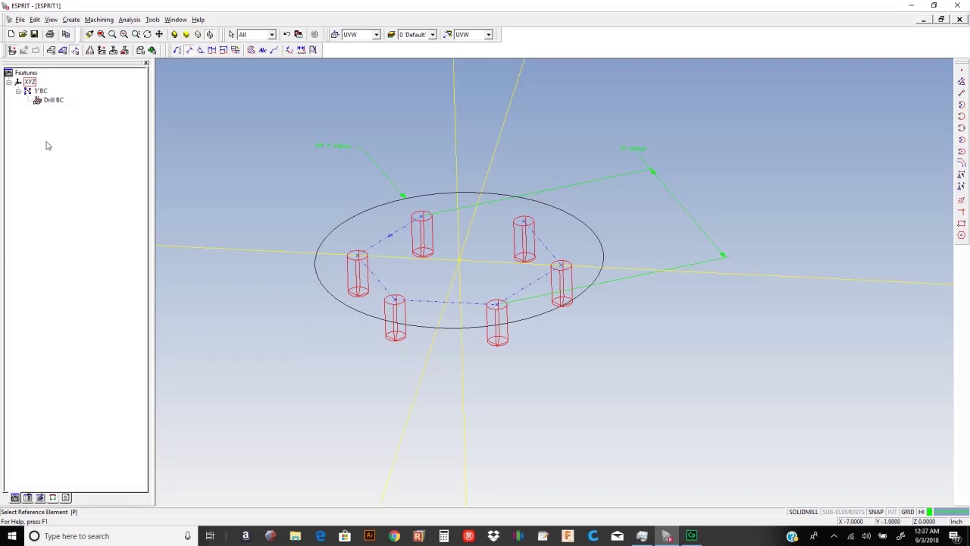
click(28, 497)
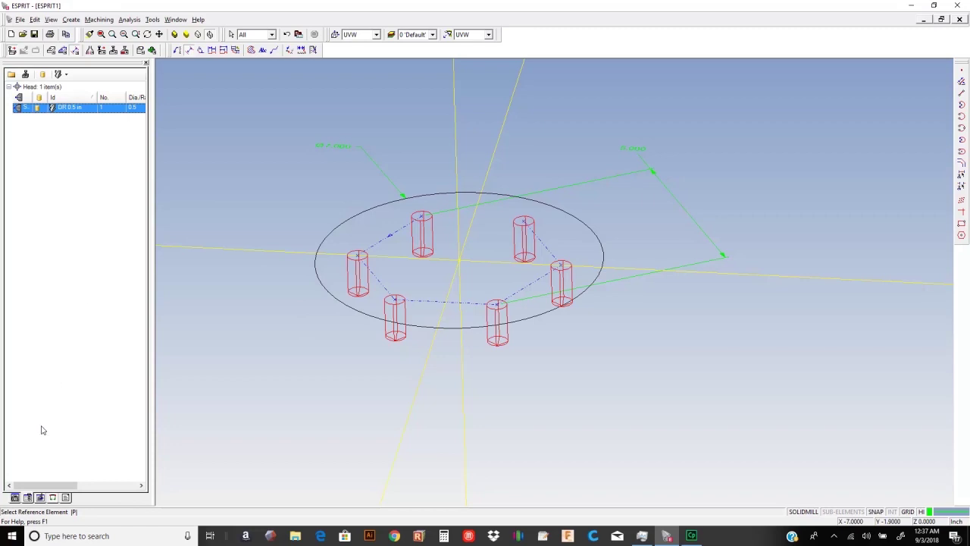
click(41, 497)
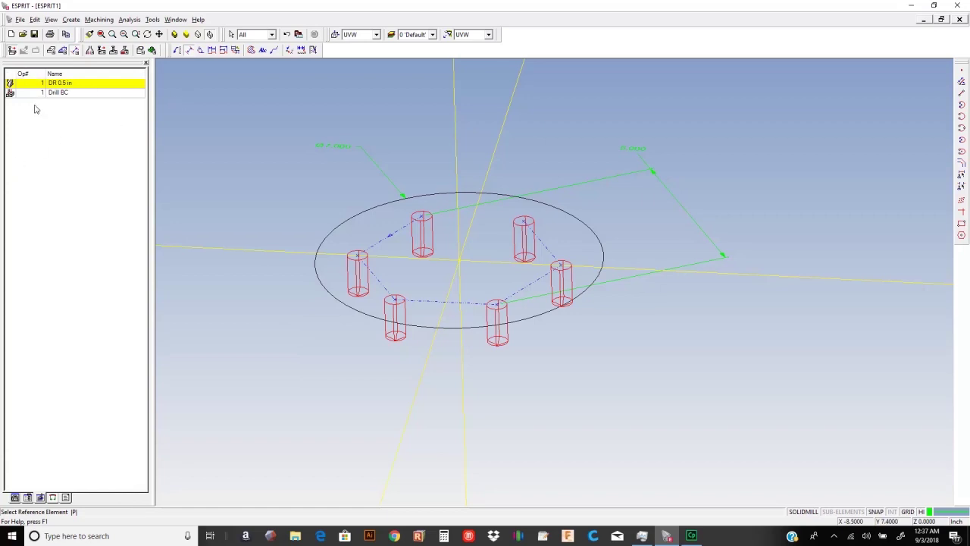
middle_drag(352, 263, 358, 251)
click(65, 498)
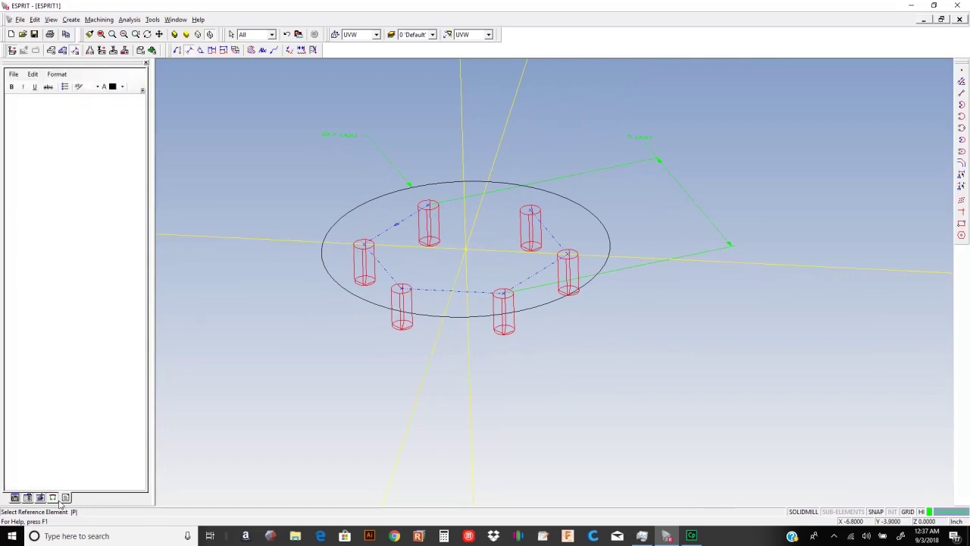
middle_drag(509, 273, 495, 305)
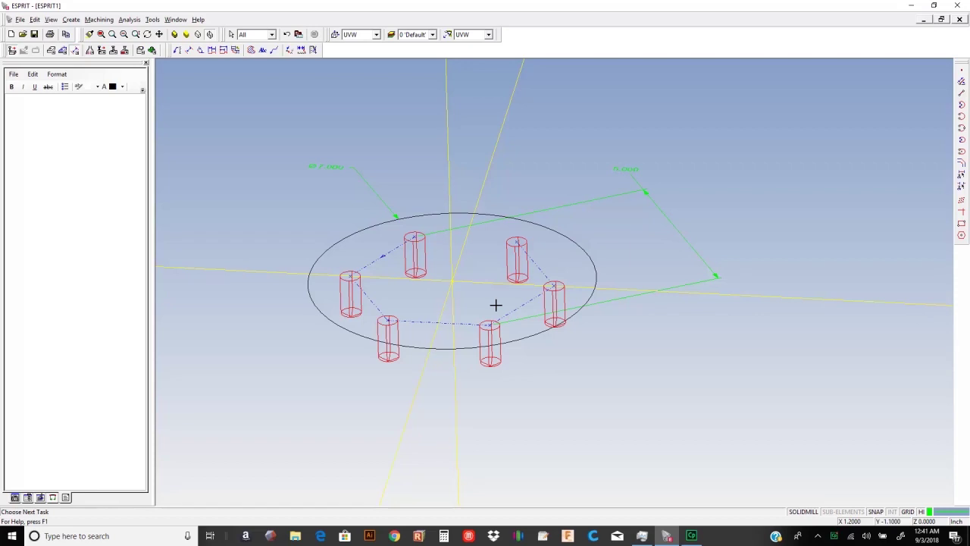
middle_drag(496, 305, 519, 285)
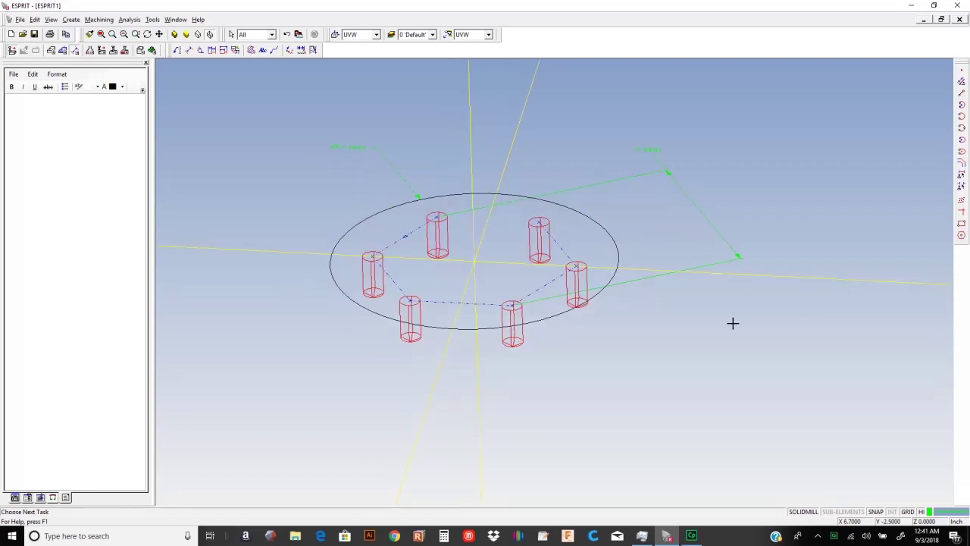
Step: Display the Layers window and toggle the Default layer's visibility off and back on
click(51, 20)
click(83, 124)
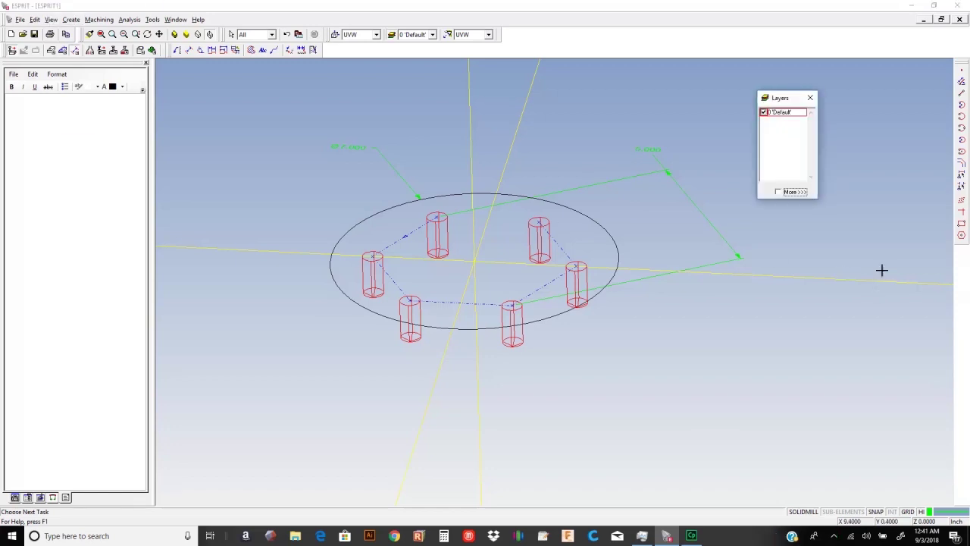
drag(791, 99, 766, 89)
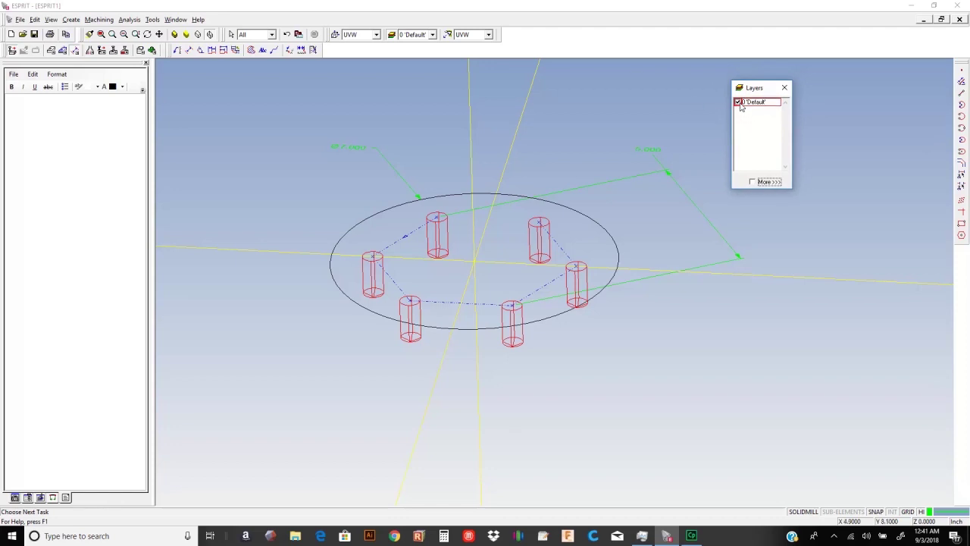
click(738, 102)
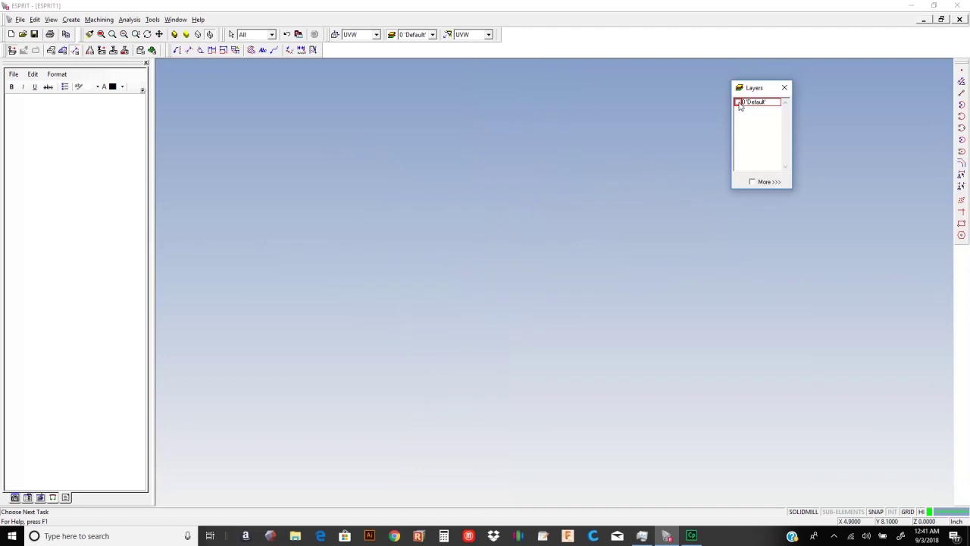
click(737, 102)
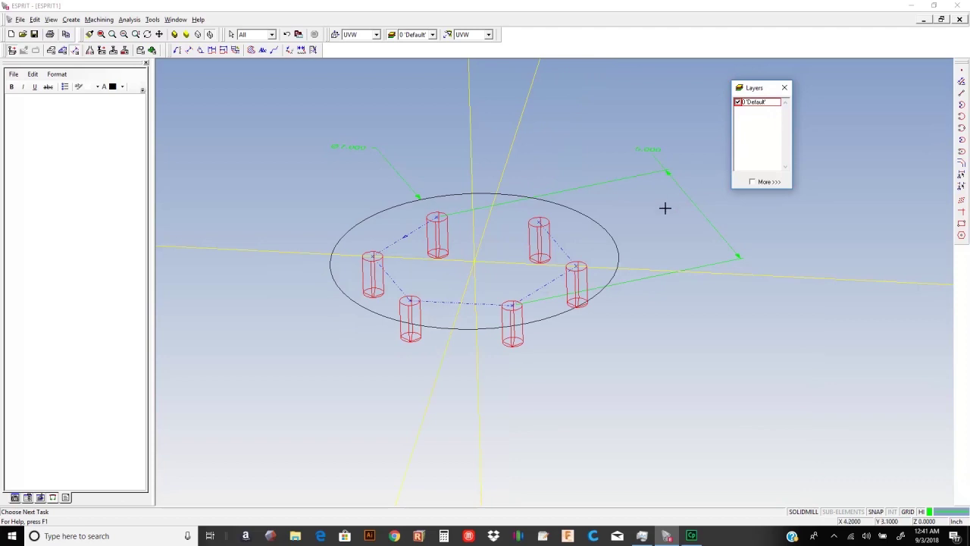
Step: Add two new layers named geometry and chains
scroll(667, 212, down, 1)
right_click(740, 131)
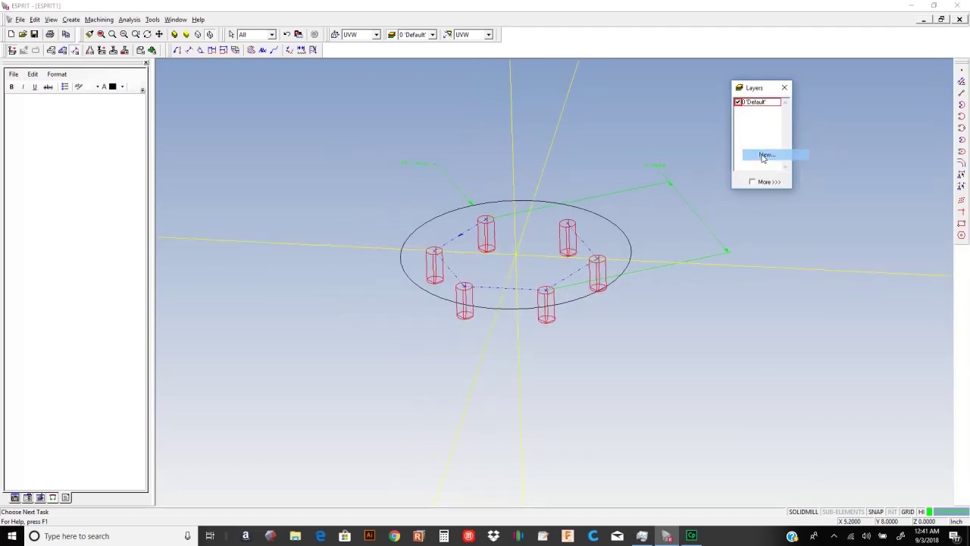
click(763, 154)
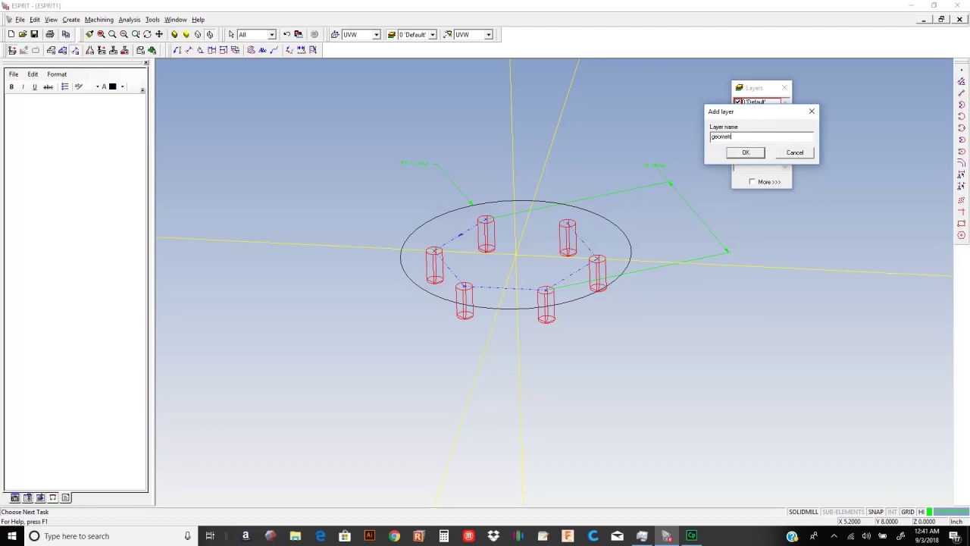
click(760, 152)
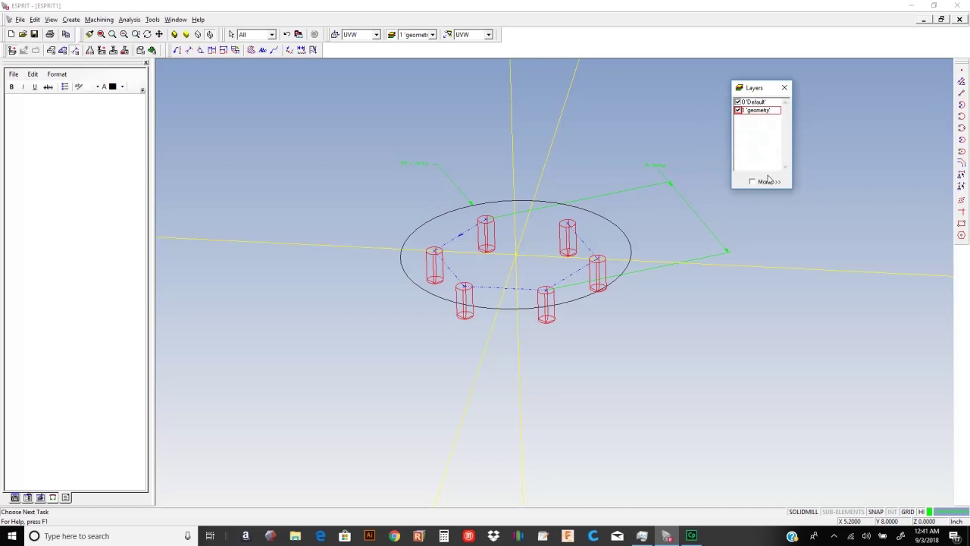
right_click(765, 133)
click(767, 156)
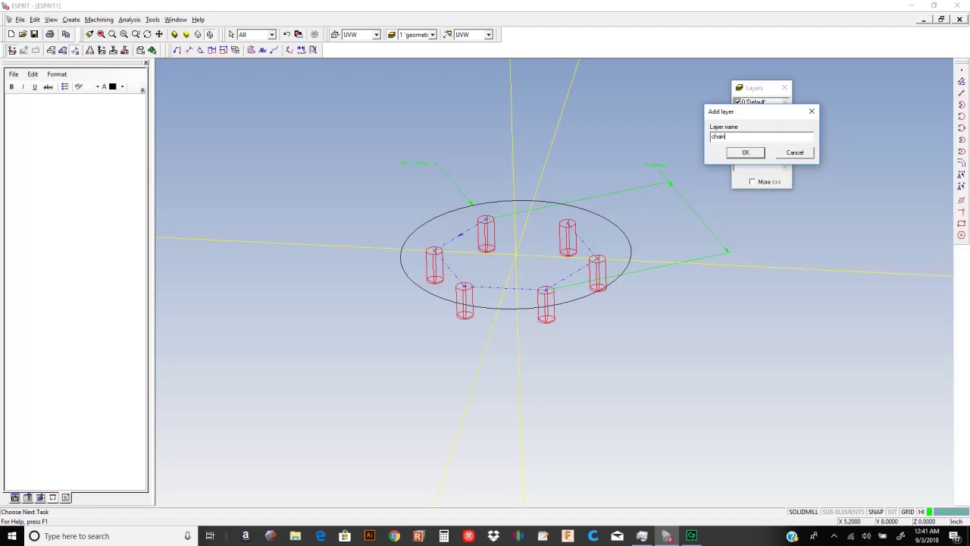
click(764, 155)
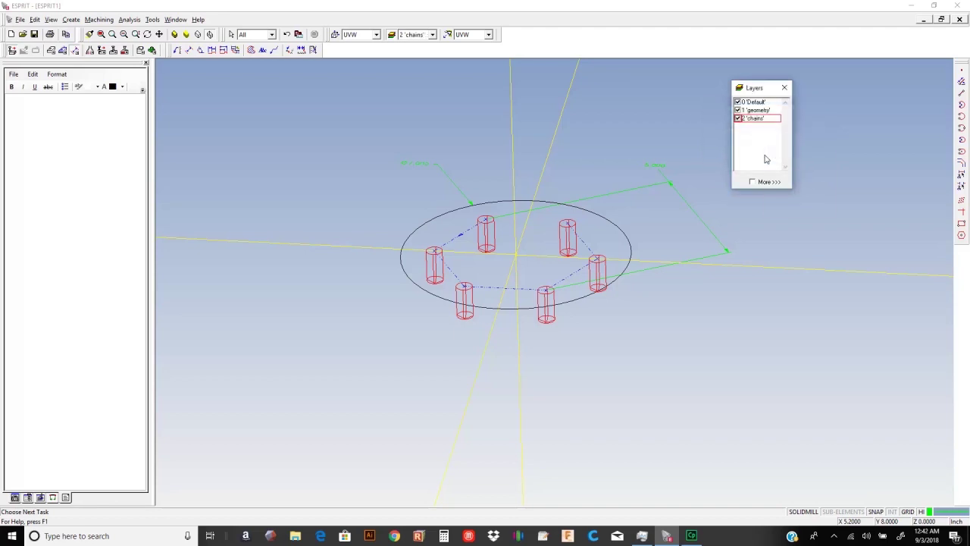
Step: Add two more layers named toolpaths and dimensions
right_click(764, 159)
click(784, 183)
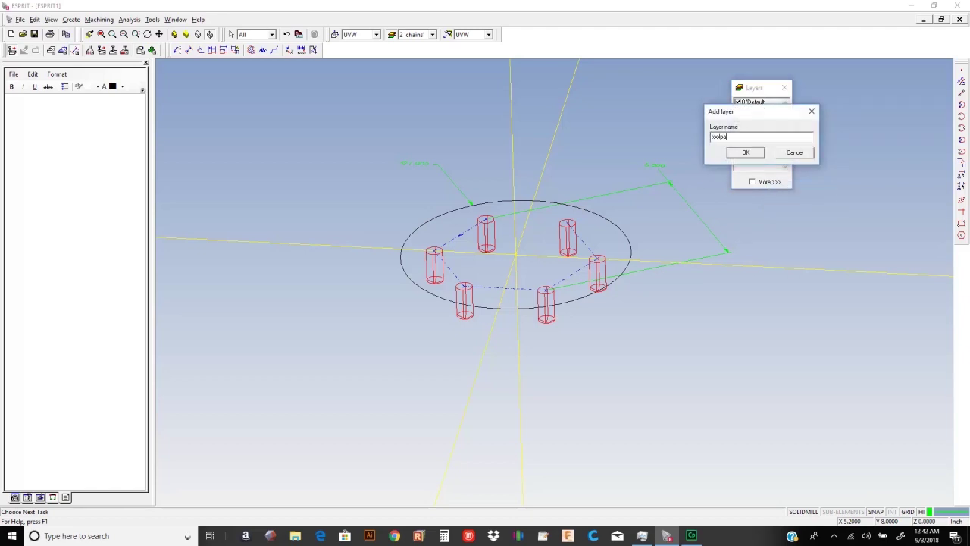
key(Return)
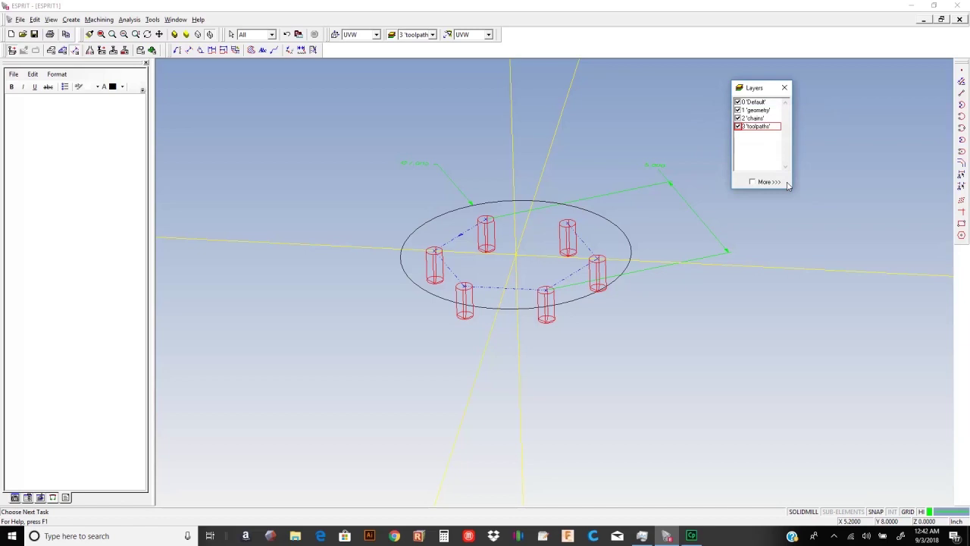
right_click(769, 156)
click(792, 183)
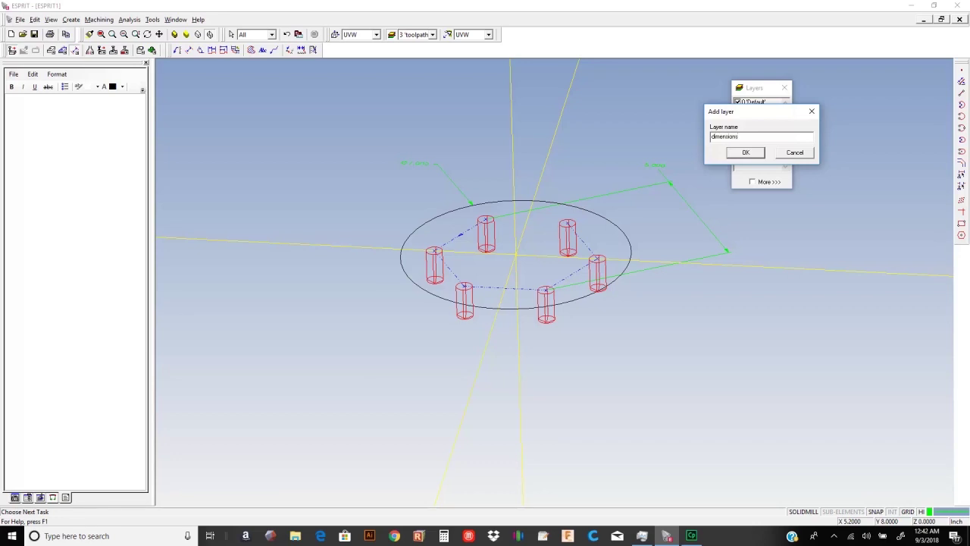
text(dimensions)
key(Return)
Step: Move the distance dimension between the opposite holes to the dimensions layer using an Attribute transformation, and clear the selection
scroll(660, 241, down, 2)
middle_drag(638, 235, 644, 242)
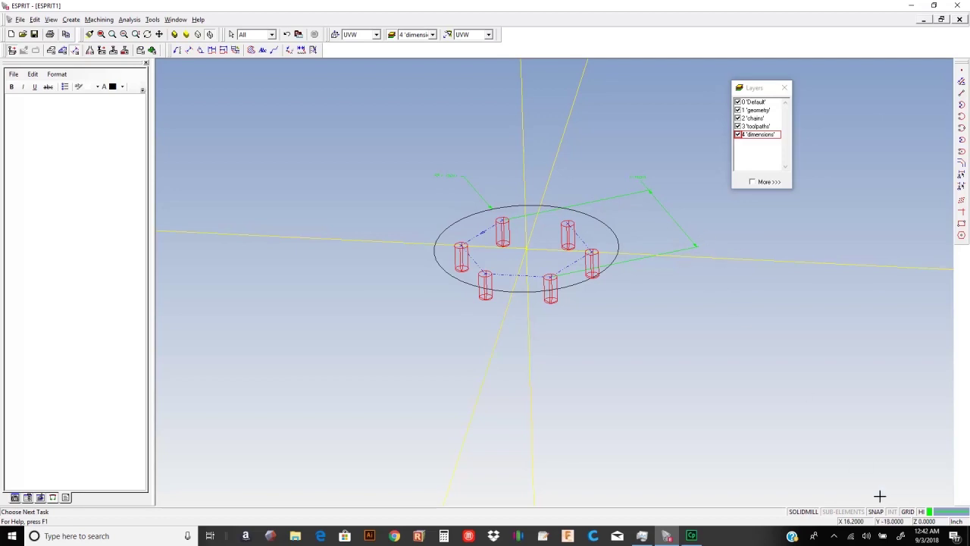
middle_drag(664, 355, 663, 361)
scroll(599, 316, up, 5)
scroll(520, 297, down, 2)
scroll(521, 299, up, 1)
middle_drag(509, 281, 470, 280)
scroll(486, 276, up, 1)
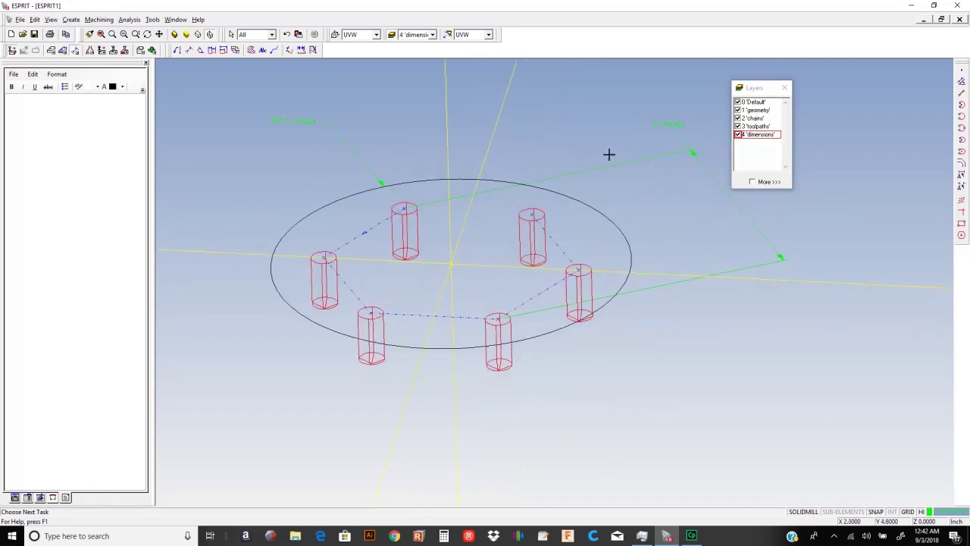
click(689, 148)
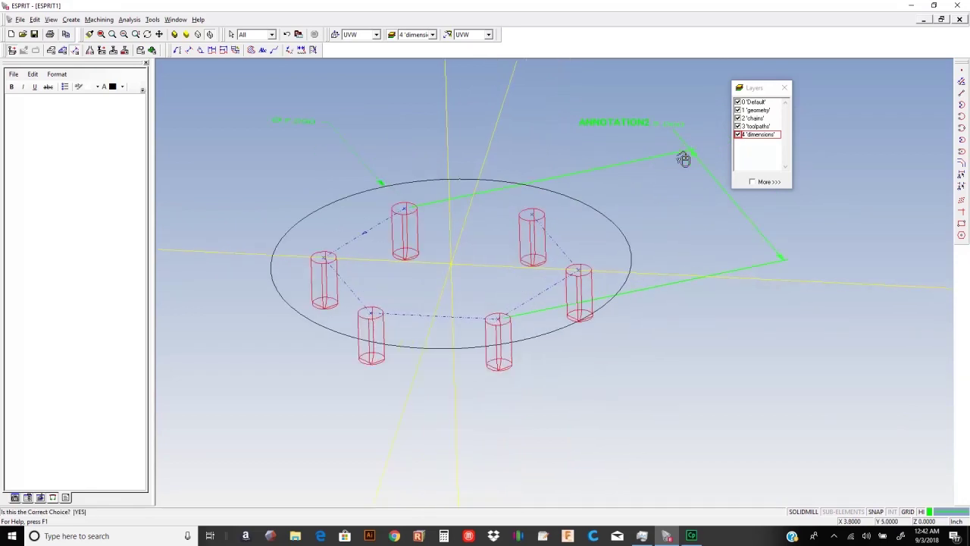
click(649, 174)
right_click(651, 178)
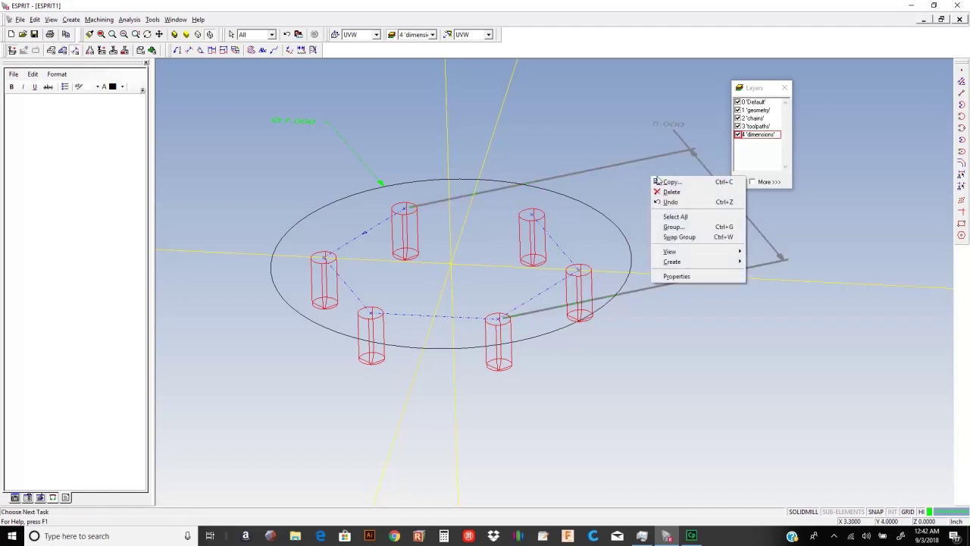
click(668, 184)
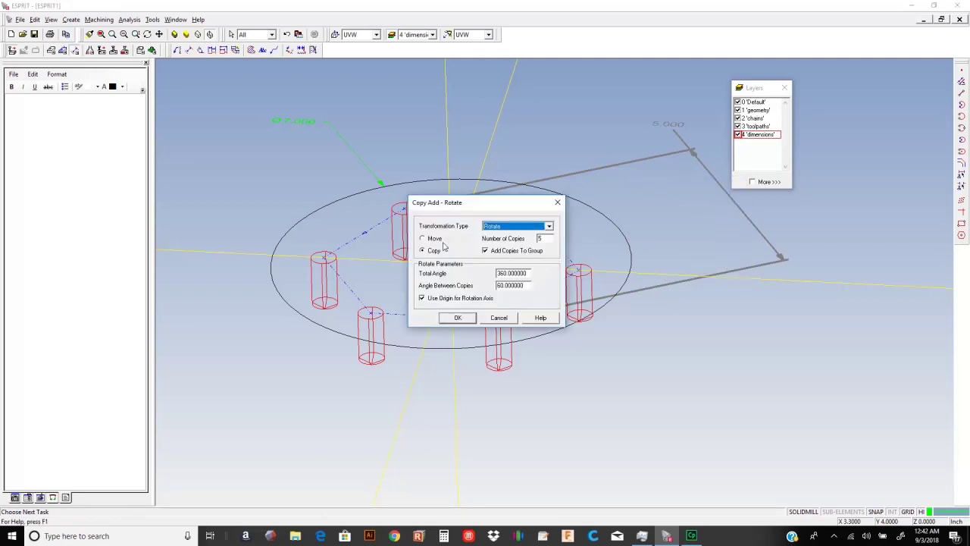
click(518, 227)
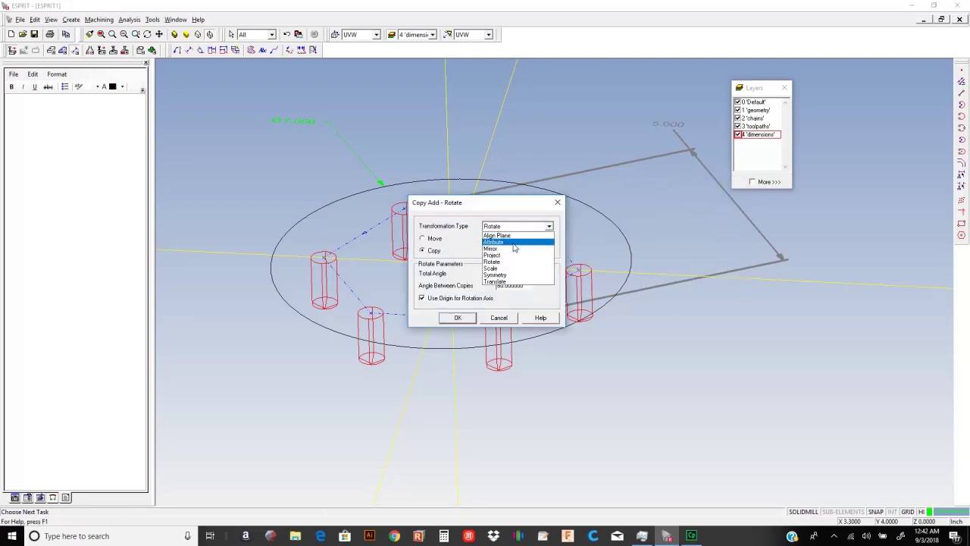
click(516, 243)
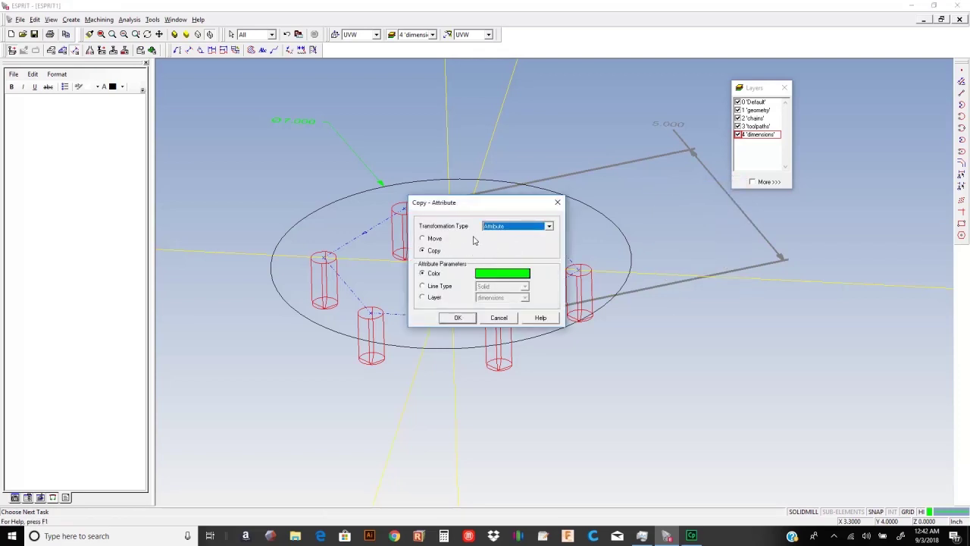
click(423, 238)
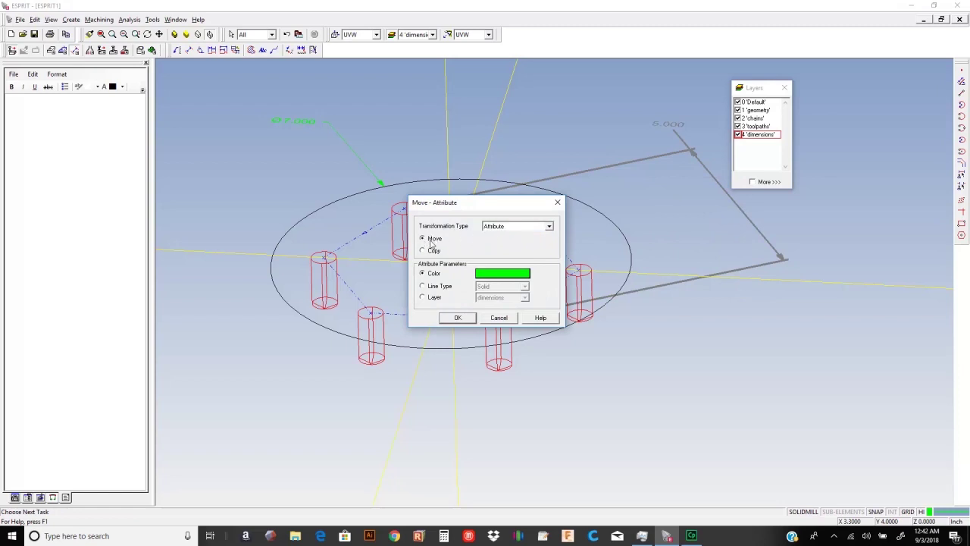
click(423, 298)
click(501, 298)
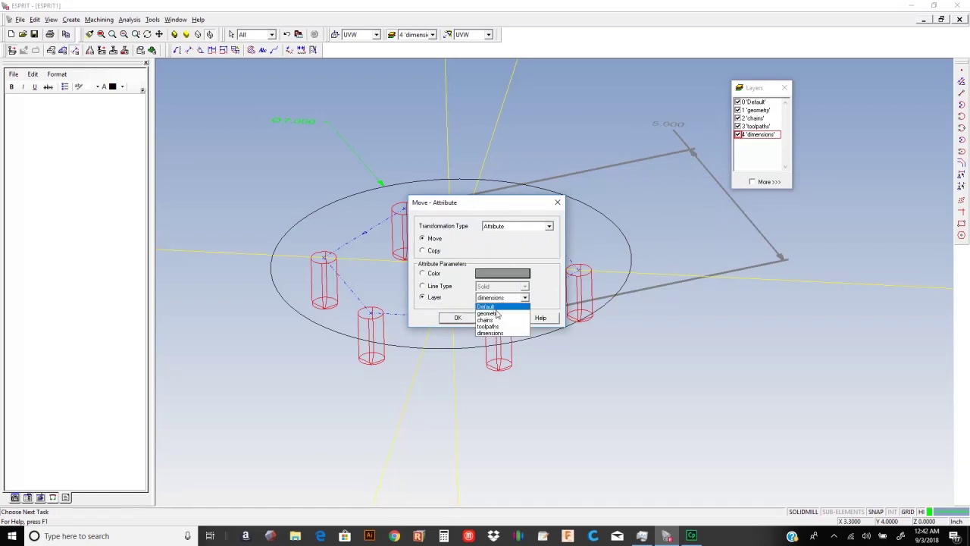
click(489, 333)
click(458, 318)
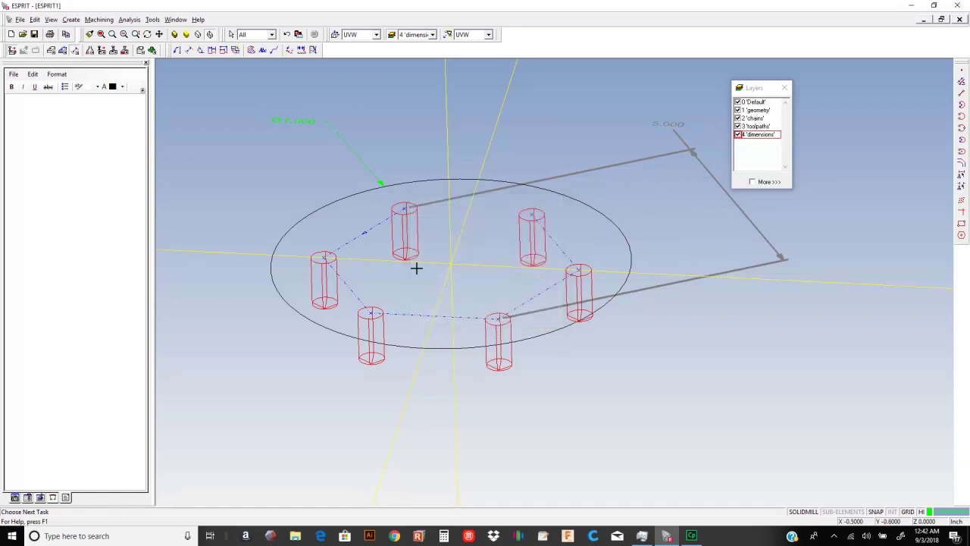
click(589, 137)
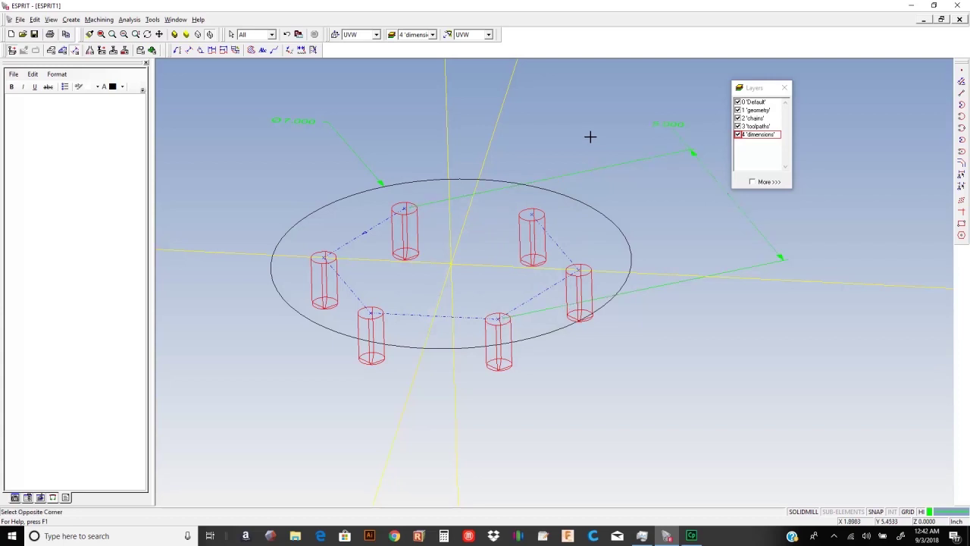
Step: Toggle the dimensions layer's visibility off and on to check which dimensions belong to it
click(738, 135)
click(738, 135)
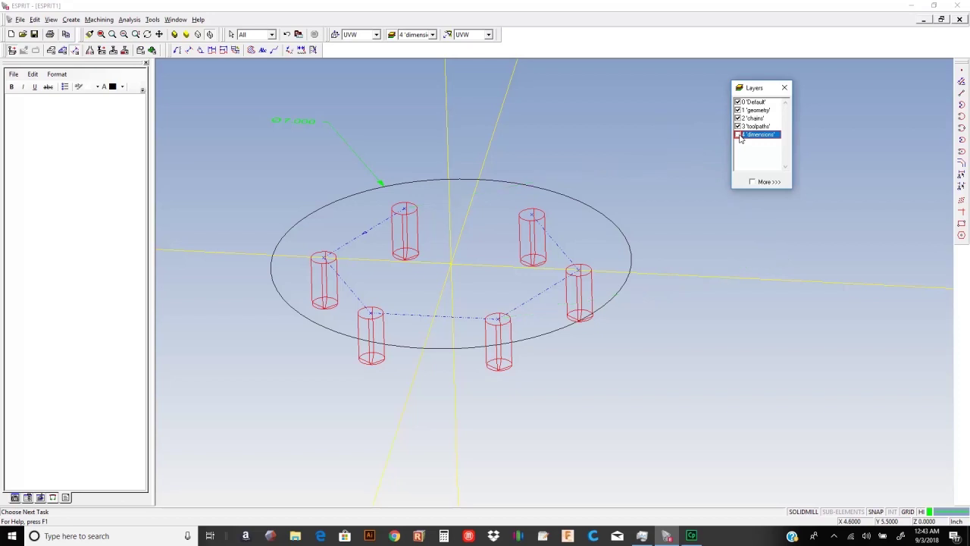
click(740, 135)
click(740, 135)
Step: Move the outer circle's diameter dimension to the dimensions layer using an Attribute transformation, and hide that layer
click(351, 114)
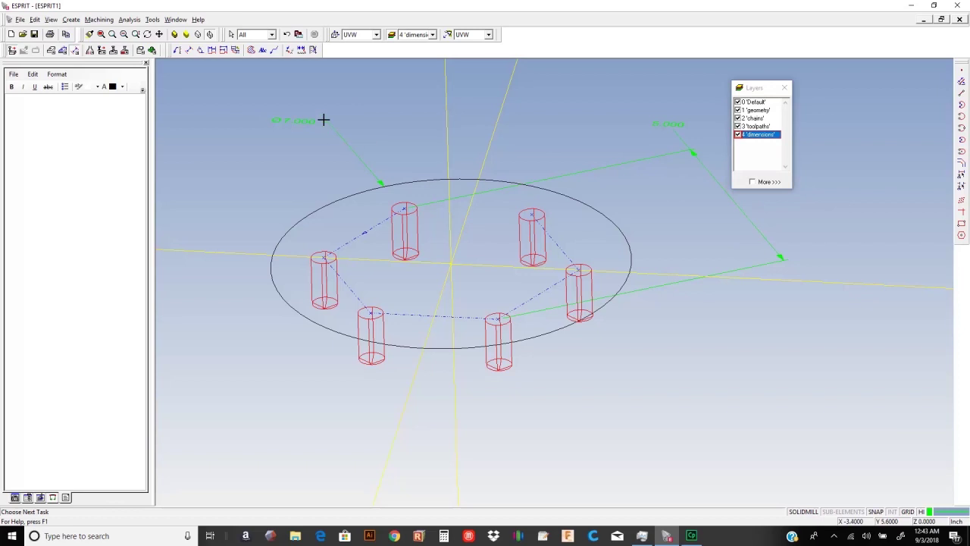
click(324, 122)
click(318, 106)
right_click(353, 104)
click(362, 112)
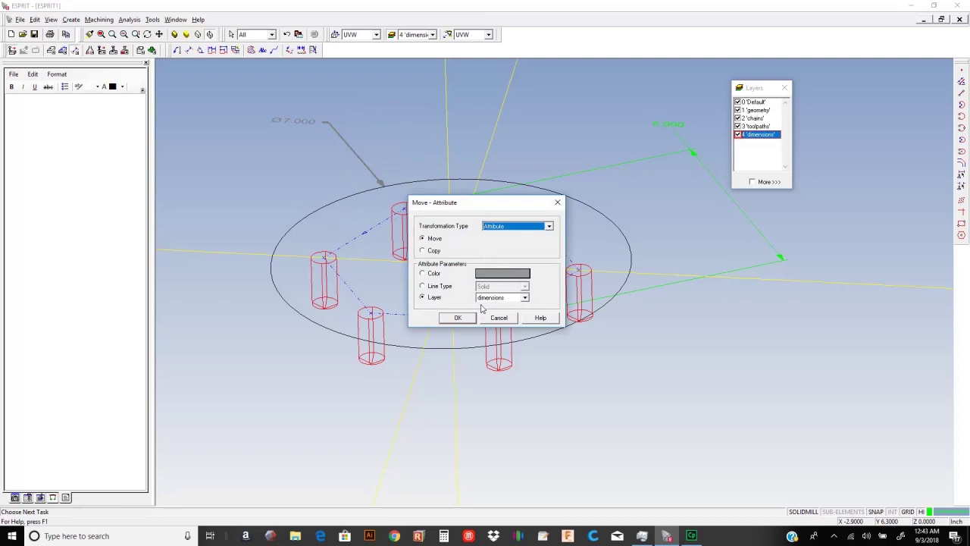
click(460, 317)
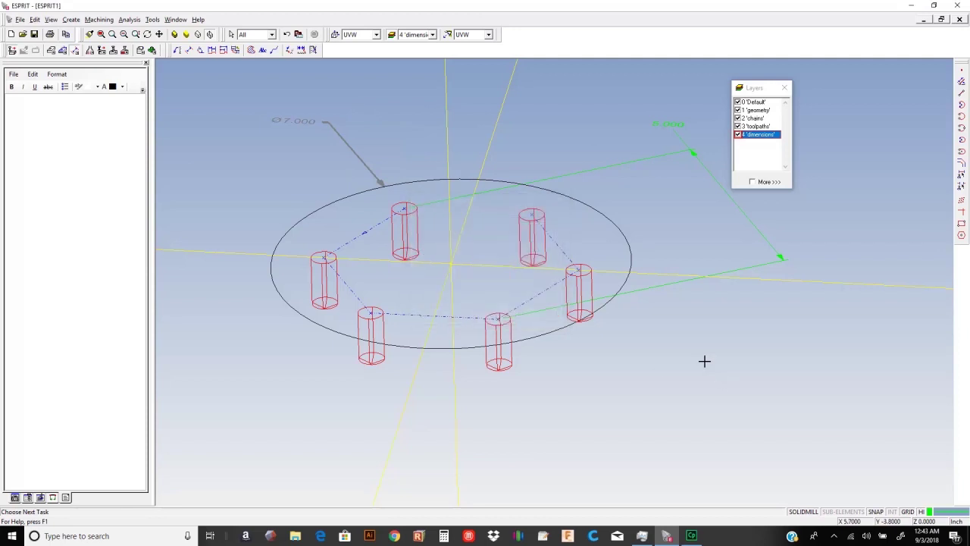
middle_drag(680, 325, 686, 317)
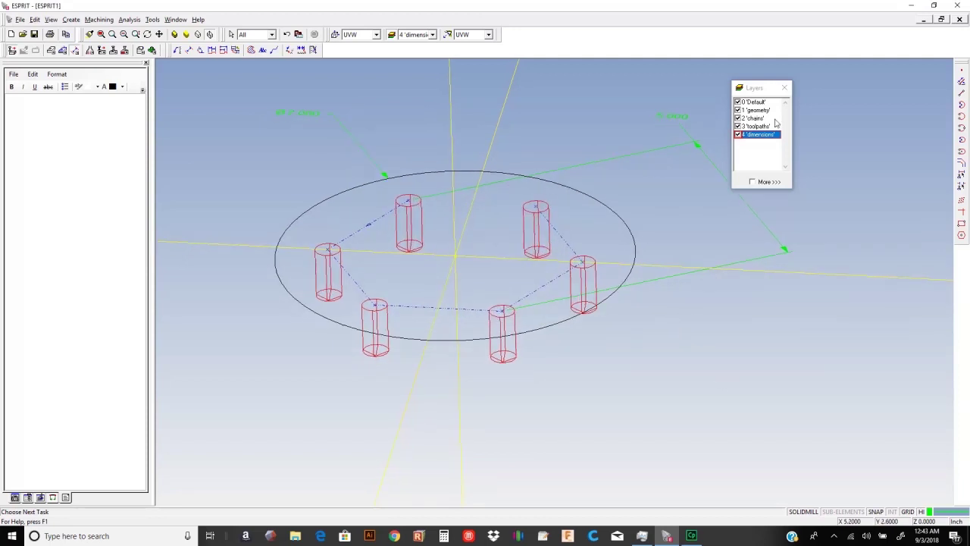
click(738, 135)
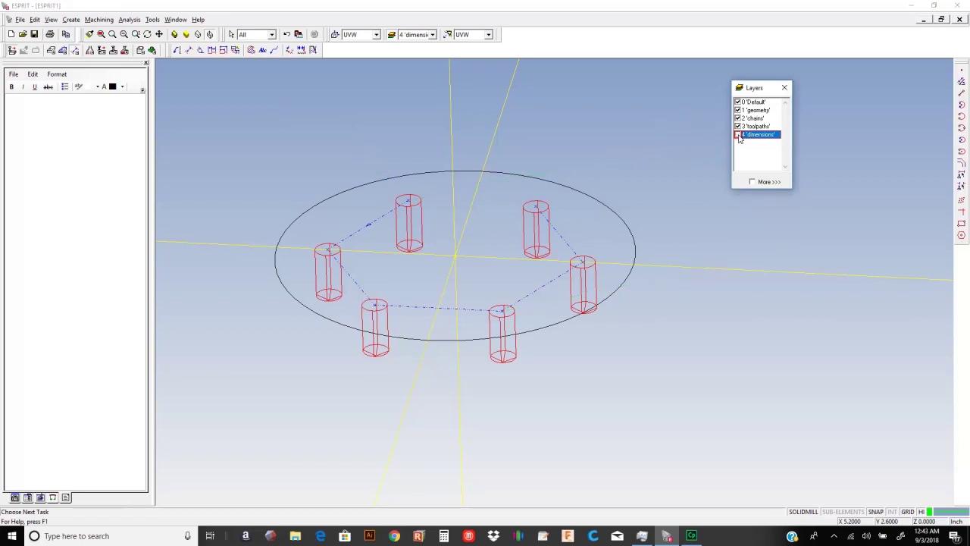
middle_drag(702, 237, 723, 256)
Step: Move the Drill BC operation to the toolpaths layer using an Attribute transformation
click(15, 498)
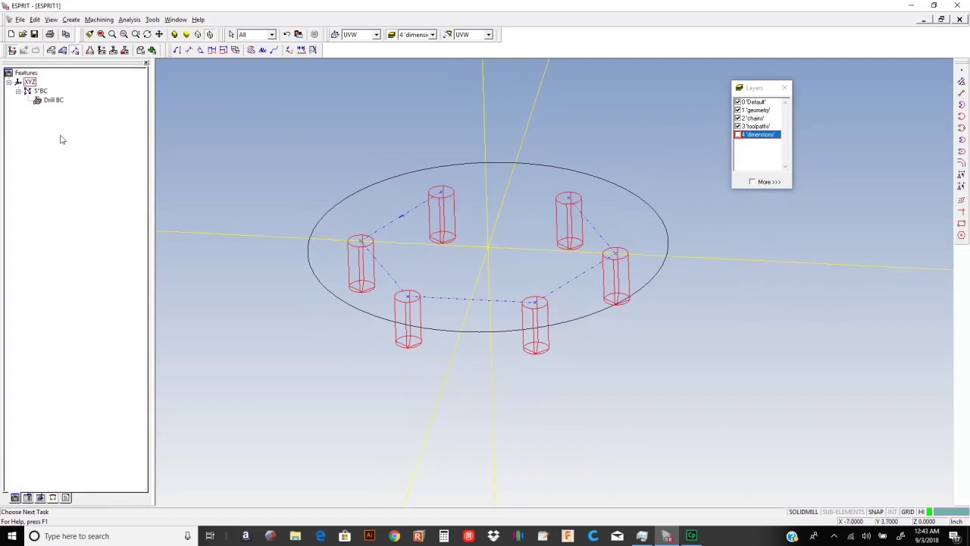
click(54, 101)
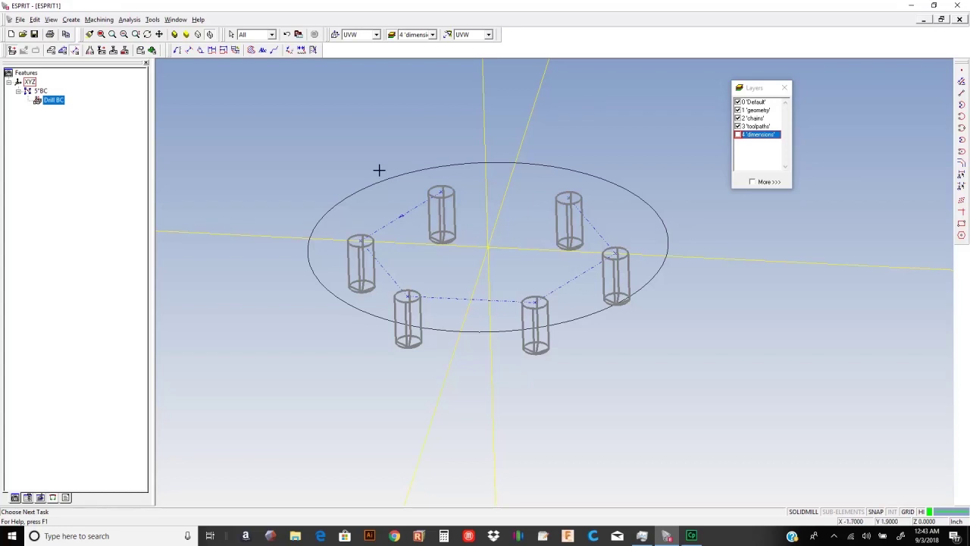
right_click(384, 135)
click(389, 138)
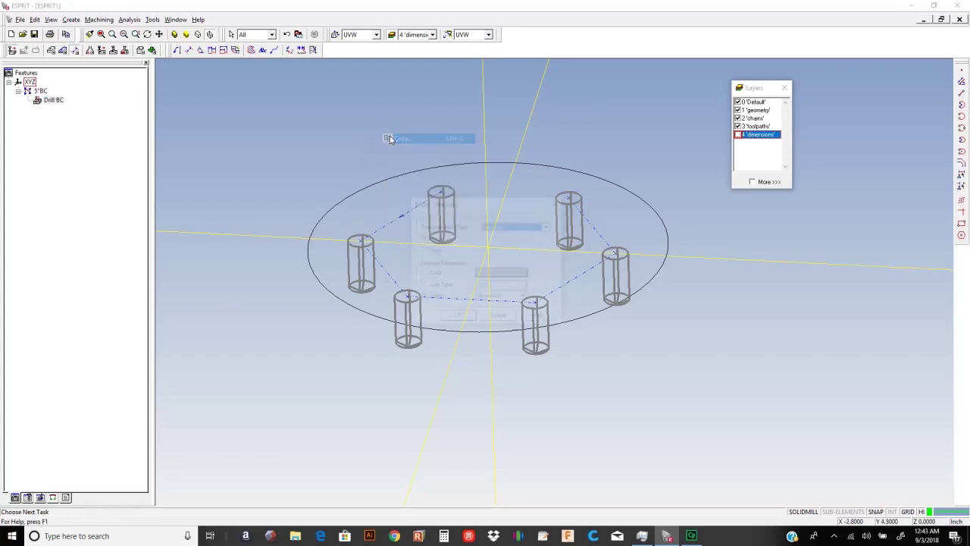
click(500, 297)
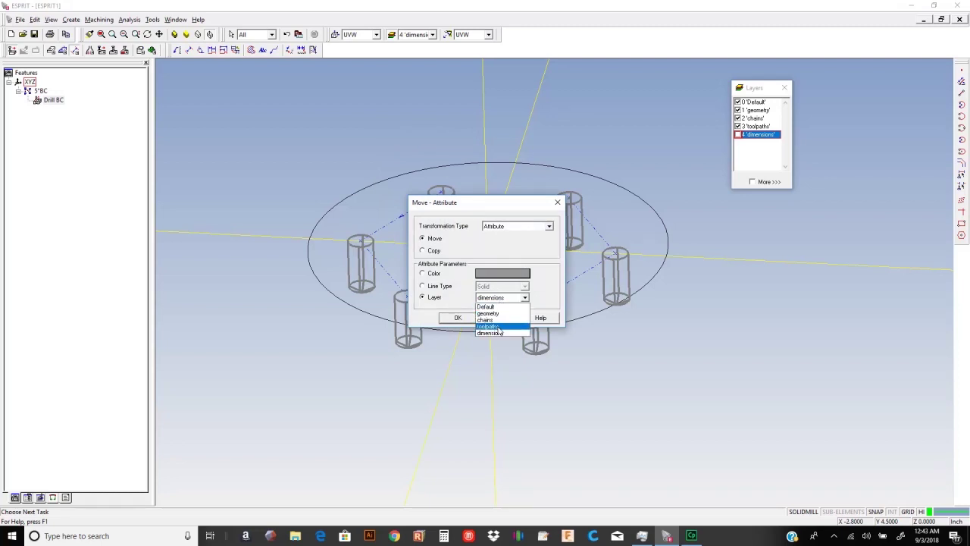
click(500, 326)
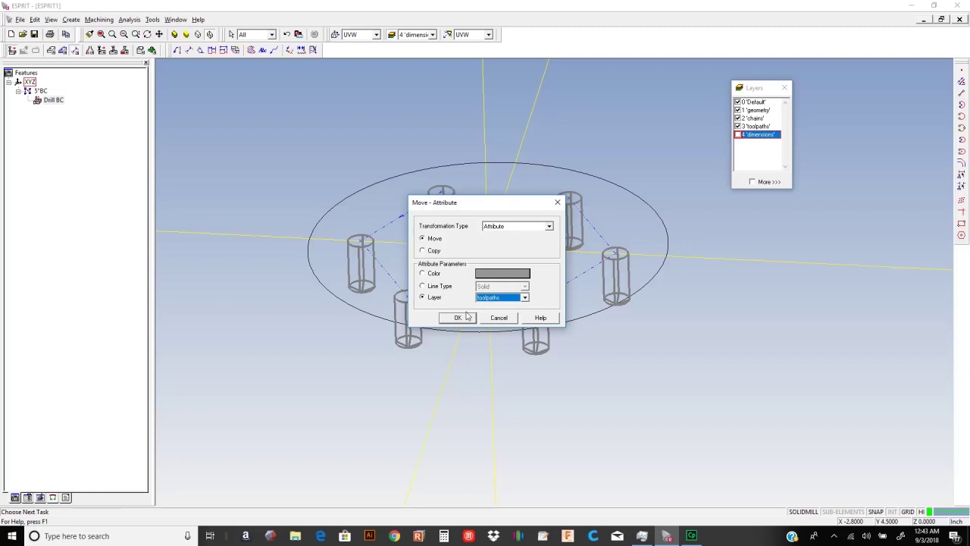
click(467, 318)
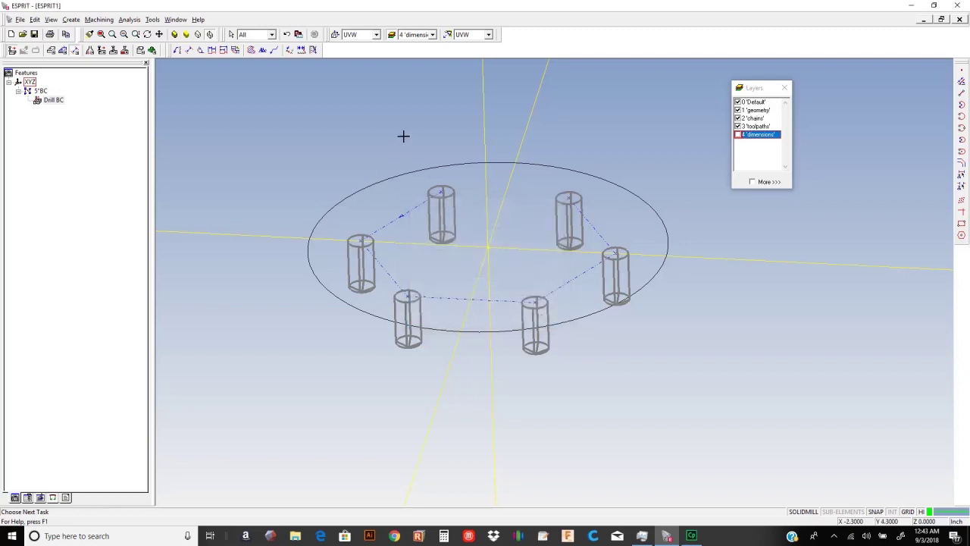
Step: Toggle the toolpaths layer's visibility to check its contents, and leave the layer hidden
click(738, 127)
click(738, 127)
click(738, 126)
click(737, 126)
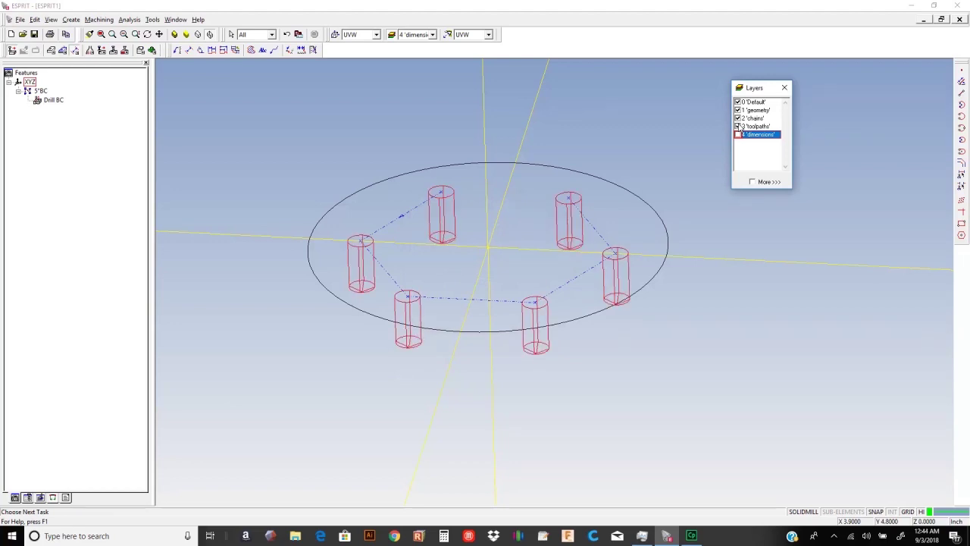
click(738, 127)
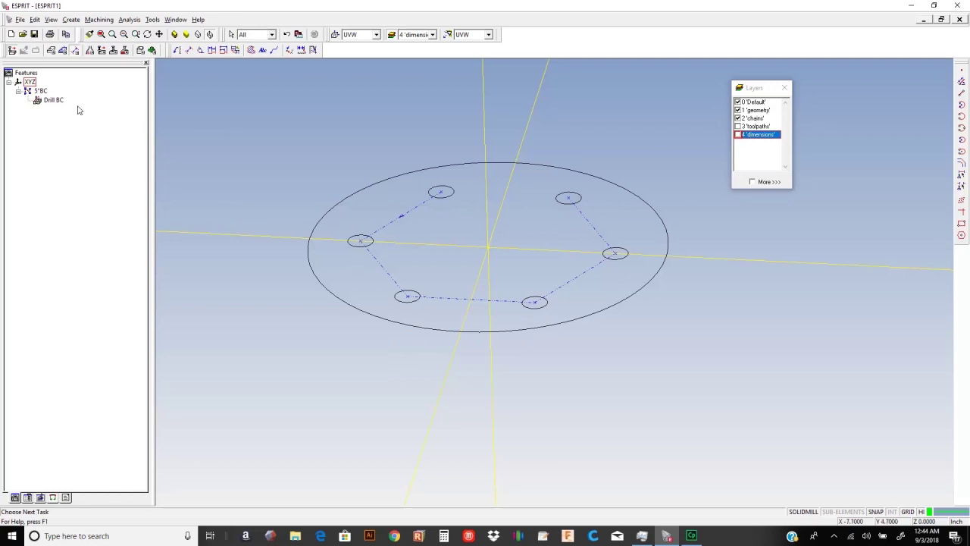
Step: Move the 5"BC feature to the chains layer using an Attribute transformation, and hide that layer
click(47, 94)
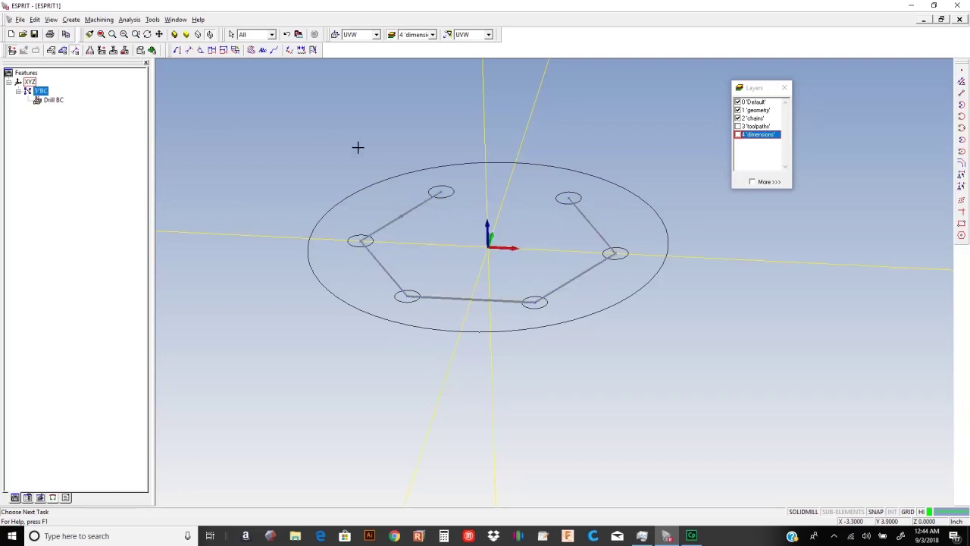
right_click(413, 119)
click(429, 123)
click(504, 299)
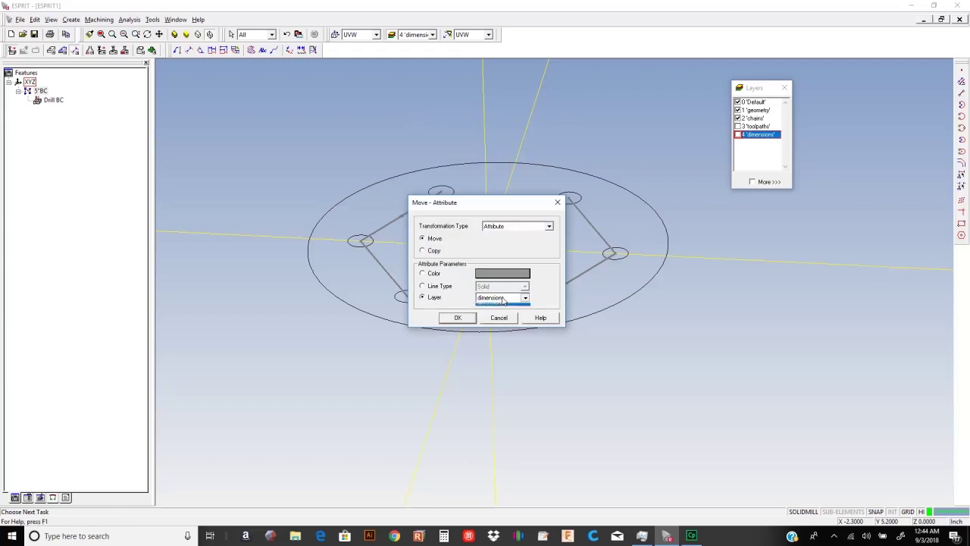
click(500, 320)
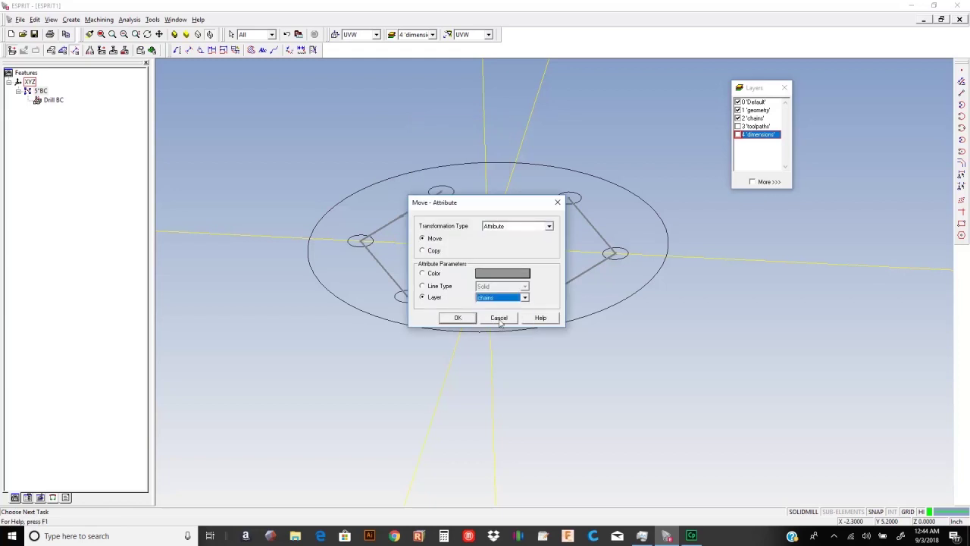
click(457, 317)
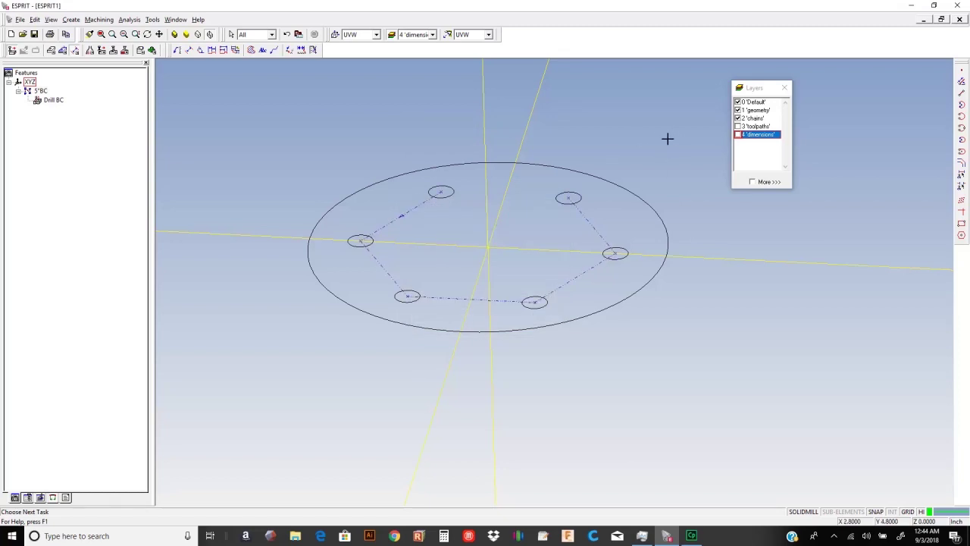
click(738, 119)
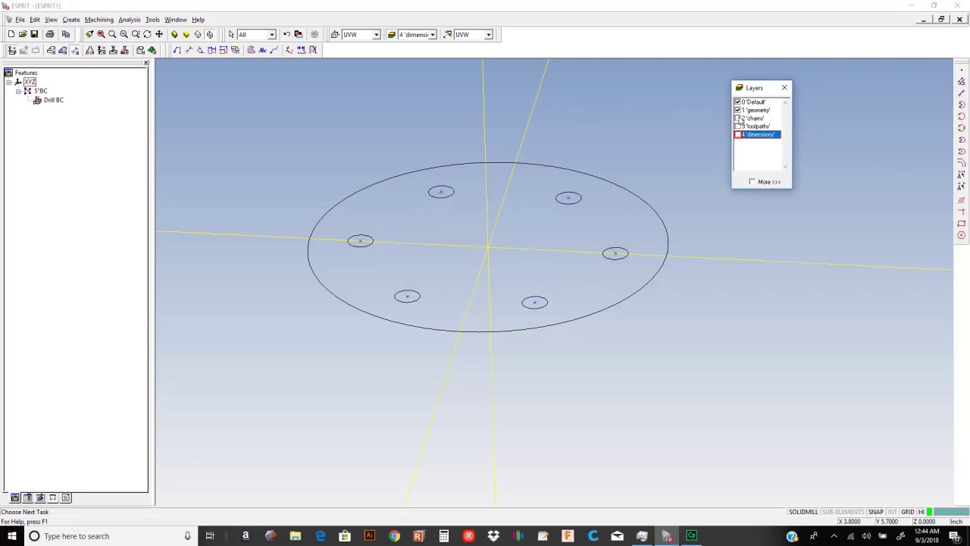
Step: Select all remaining circles and points and move them to the geometry layer using an Attribute transformation
click(620, 142)
click(282, 173)
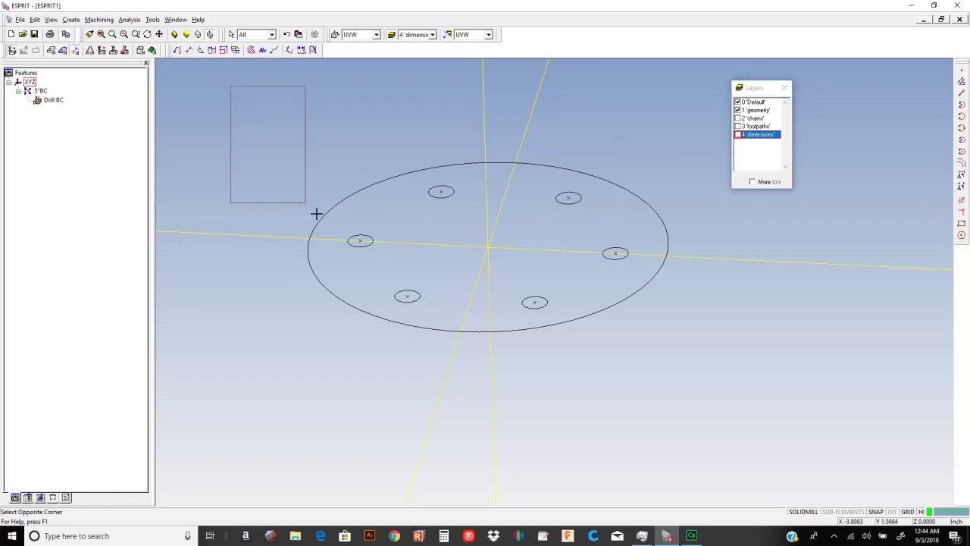
click(744, 386)
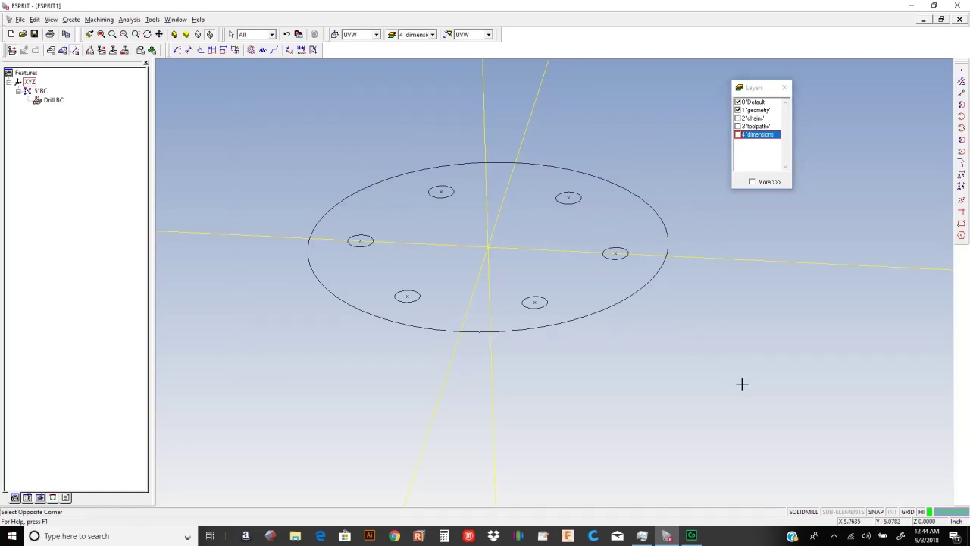
right_click(590, 100)
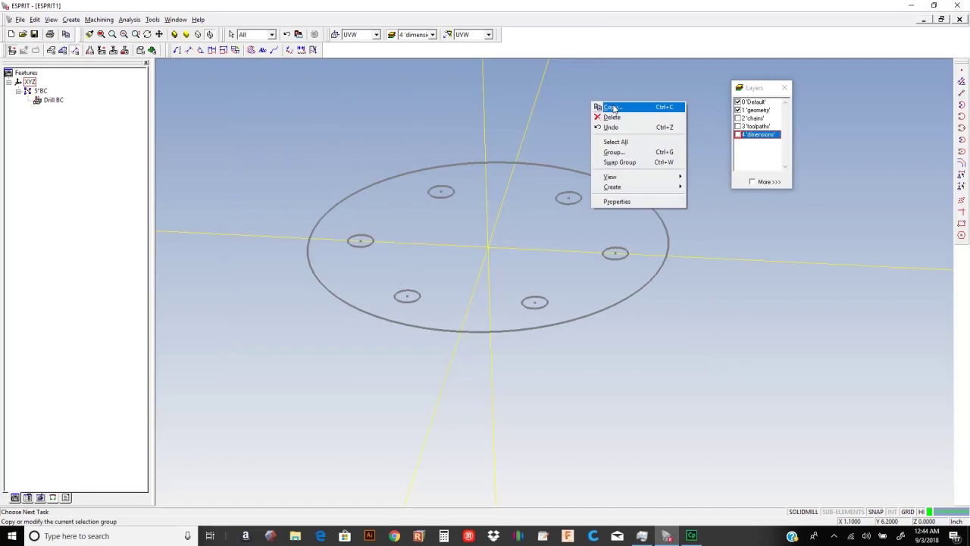
click(615, 107)
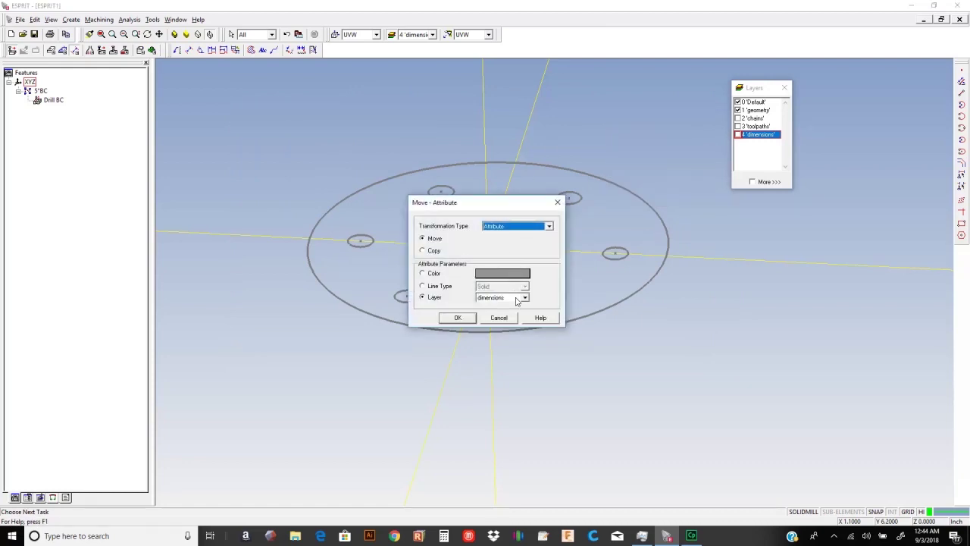
click(521, 298)
click(489, 311)
click(461, 318)
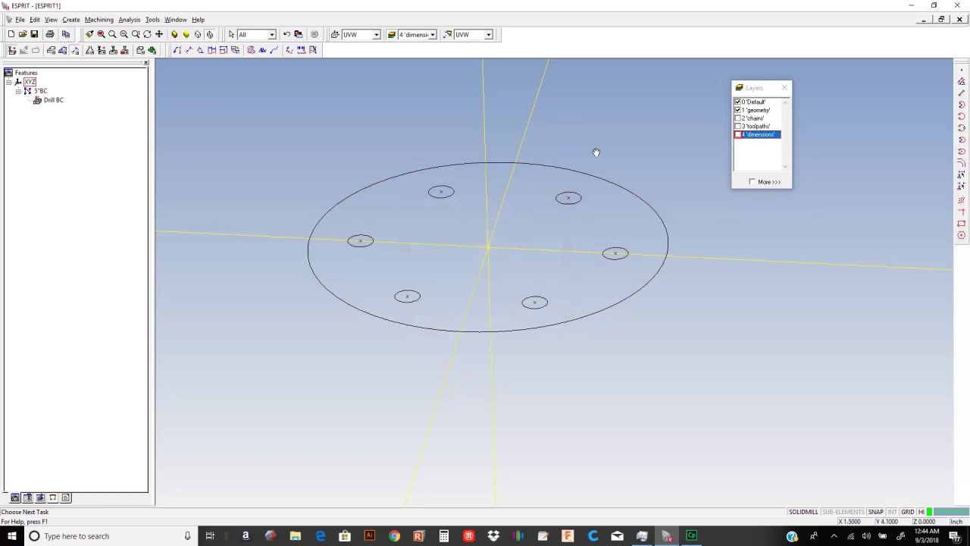
middle_drag(597, 152, 600, 147)
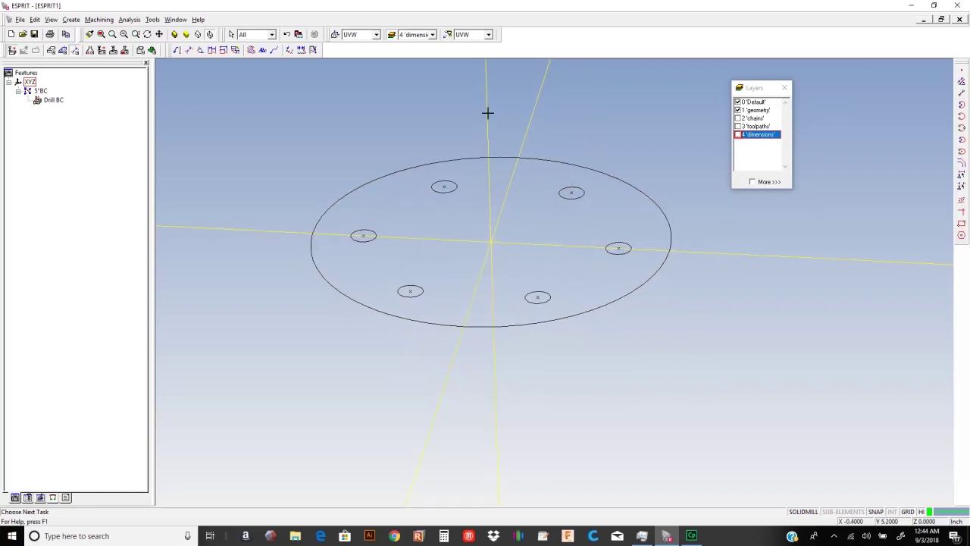
Step: Toggle the geometry layer's visibility off and on to check its contents, and show the chains layer
click(737, 109)
click(738, 110)
click(738, 110)
click(737, 110)
click(738, 110)
click(738, 110)
click(738, 110)
click(738, 110)
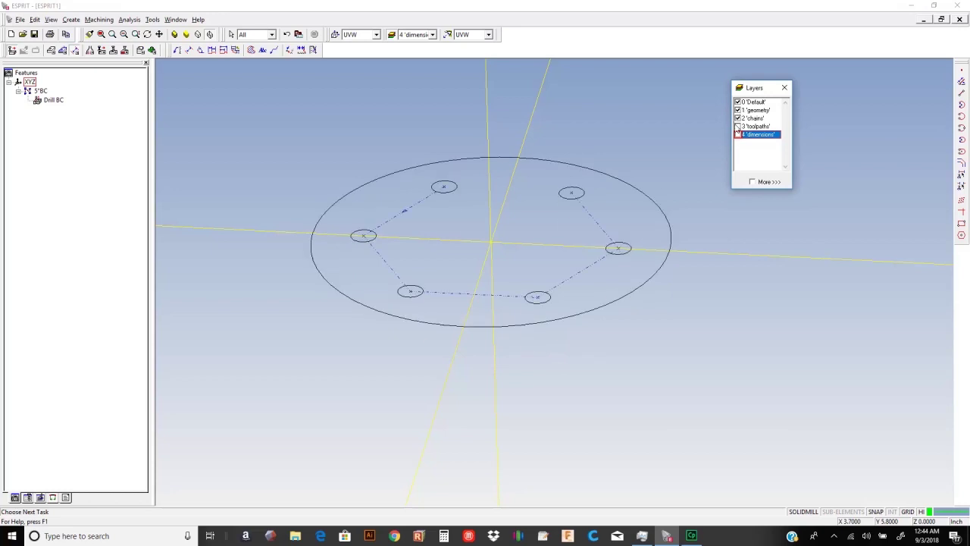
Step: Show the toolpaths and dimensions layers, and reposition the Layers window clear of the part
click(738, 126)
click(738, 134)
drag(752, 91, 802, 77)
middle_drag(690, 128, 616, 191)
scroll(671, 169, up, 1)
scroll(666, 174, down, 3)
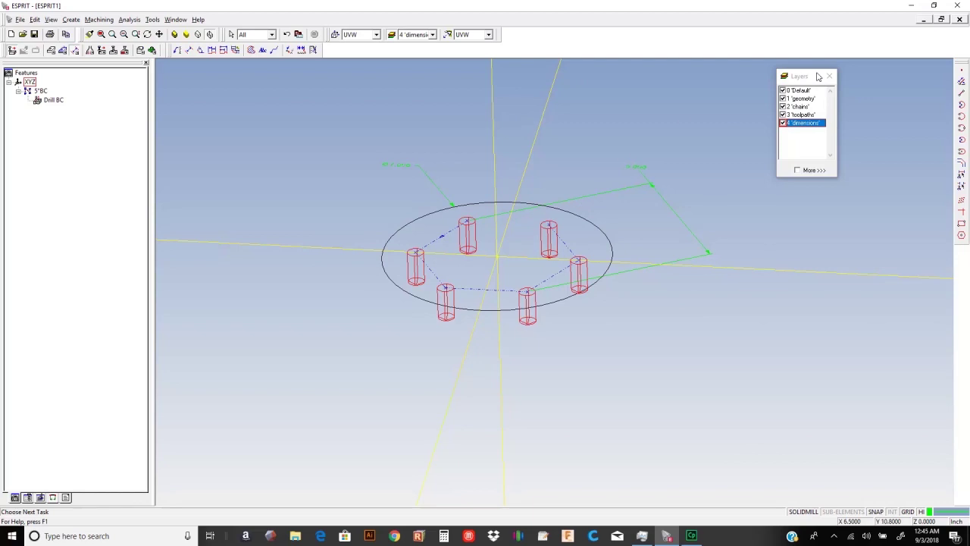
drag(818, 80, 779, 94)
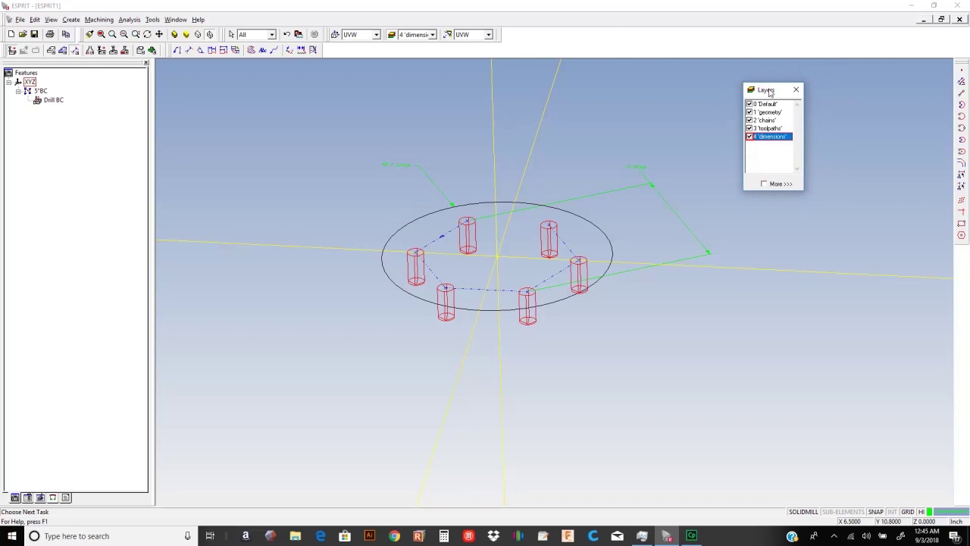
drag(768, 89, 770, 107)
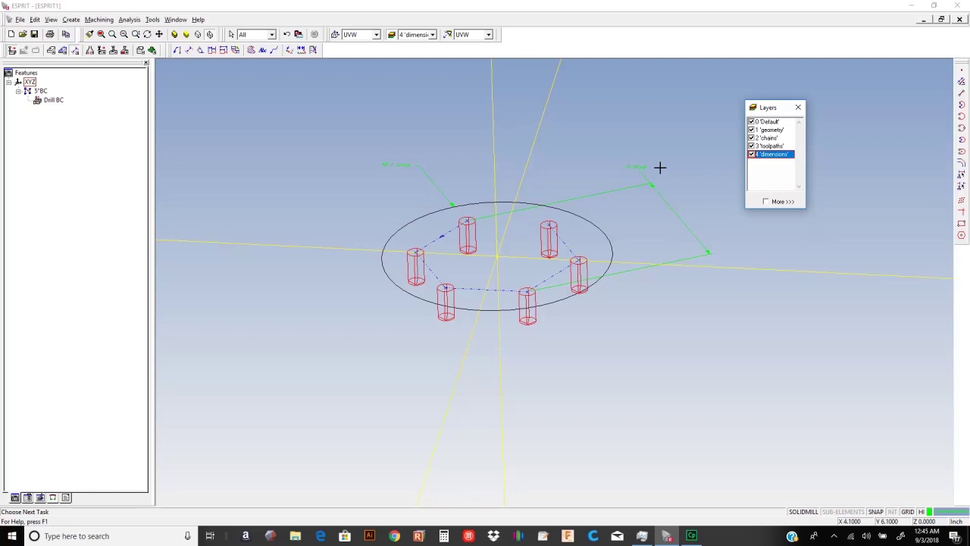
Step: Close the Layers window
middle_drag(635, 147, 552, 211)
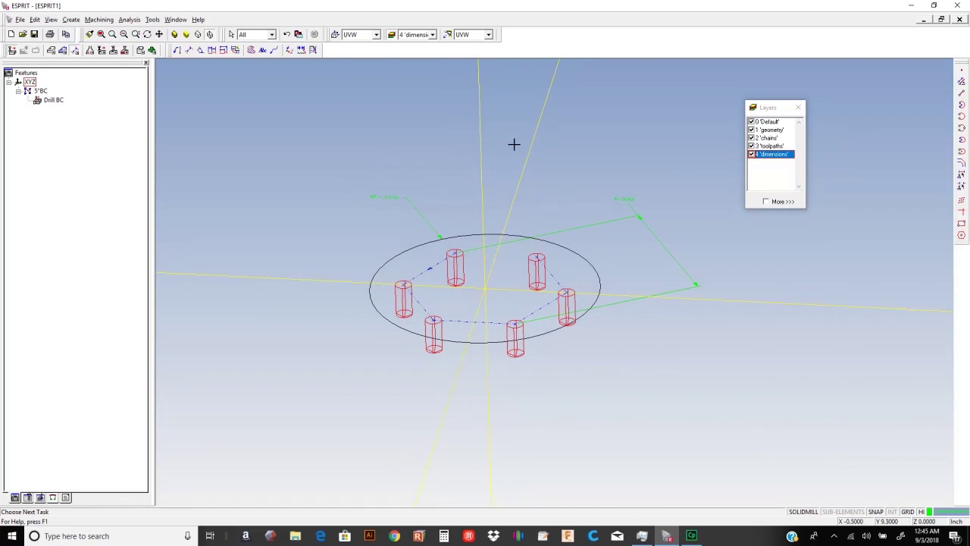
middle_drag(515, 168, 514, 150)
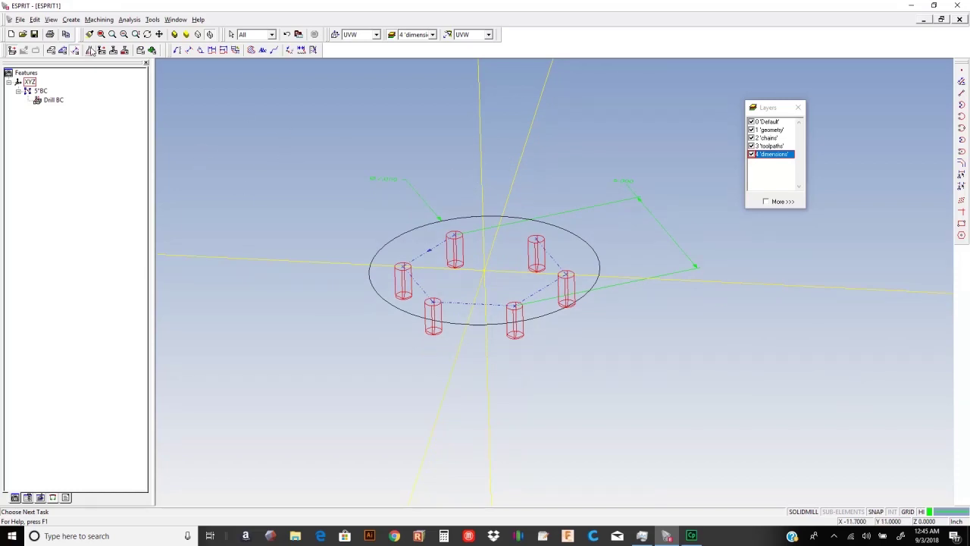
middle_drag(470, 122, 531, 174)
middle_drag(615, 204, 626, 162)
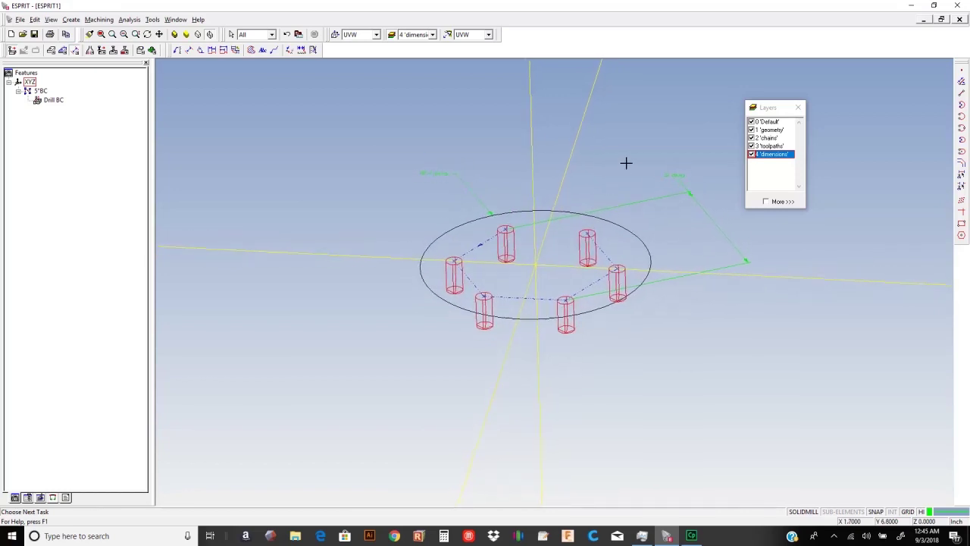
click(797, 107)
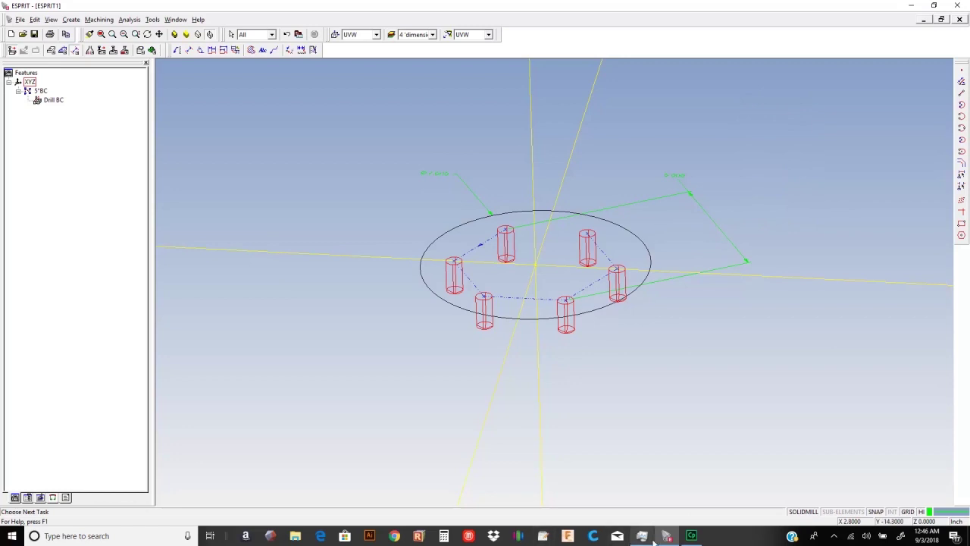